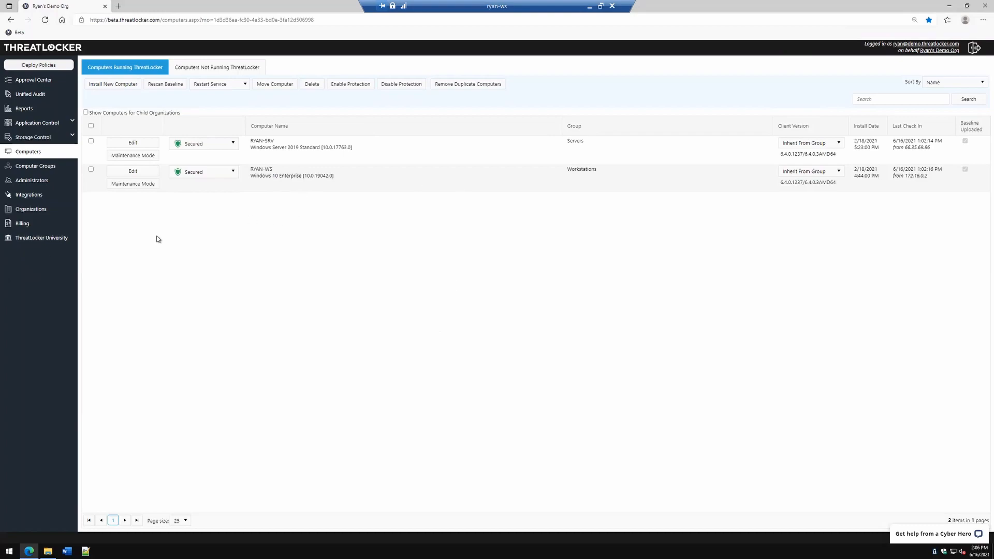
Review the protection modes available for the RYAN-WS computer without changing its mode.
left_click(195, 175)
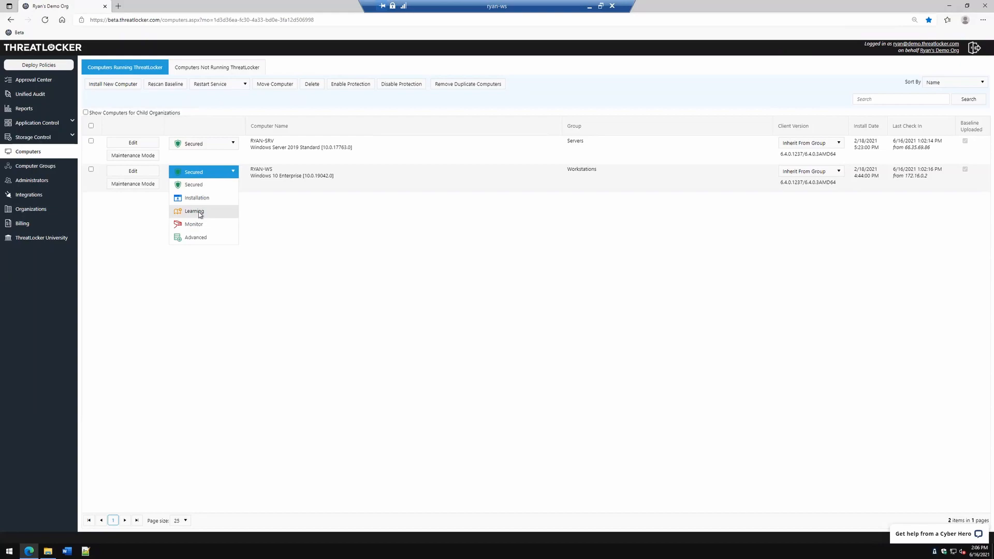
left_click(266, 214)
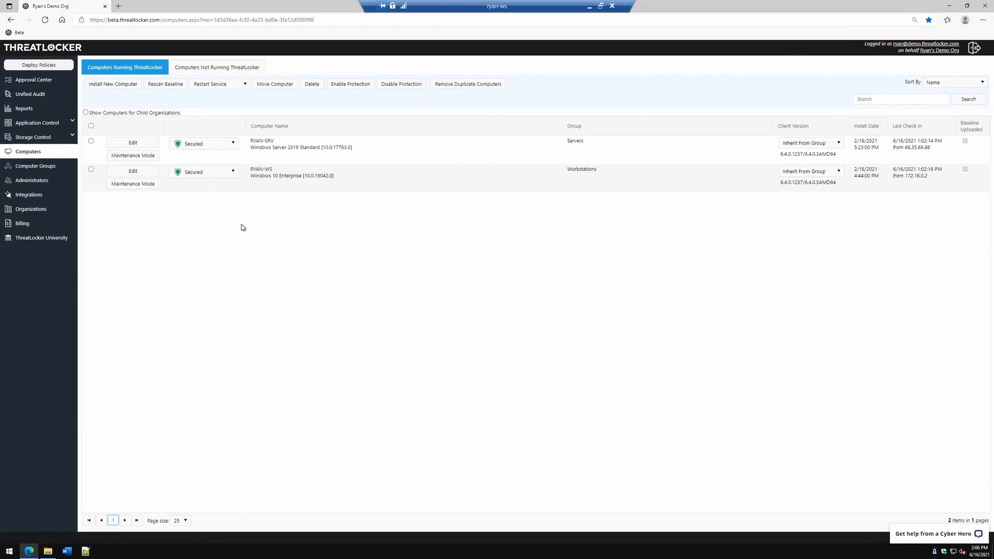
Show the application control policies that apply to the Workstations group.
left_click(26, 125)
left_click(24, 137)
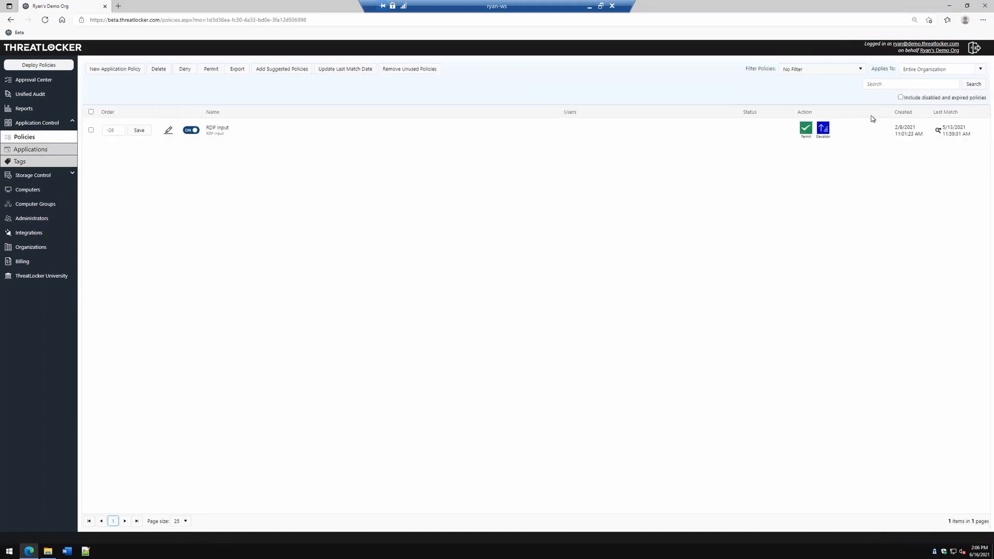
left_click(911, 70)
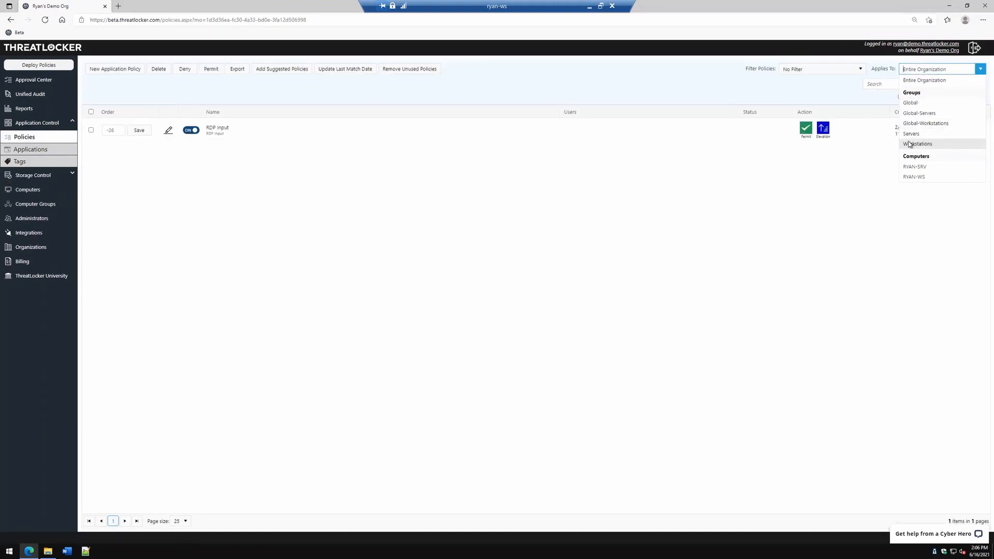
left_click(909, 171)
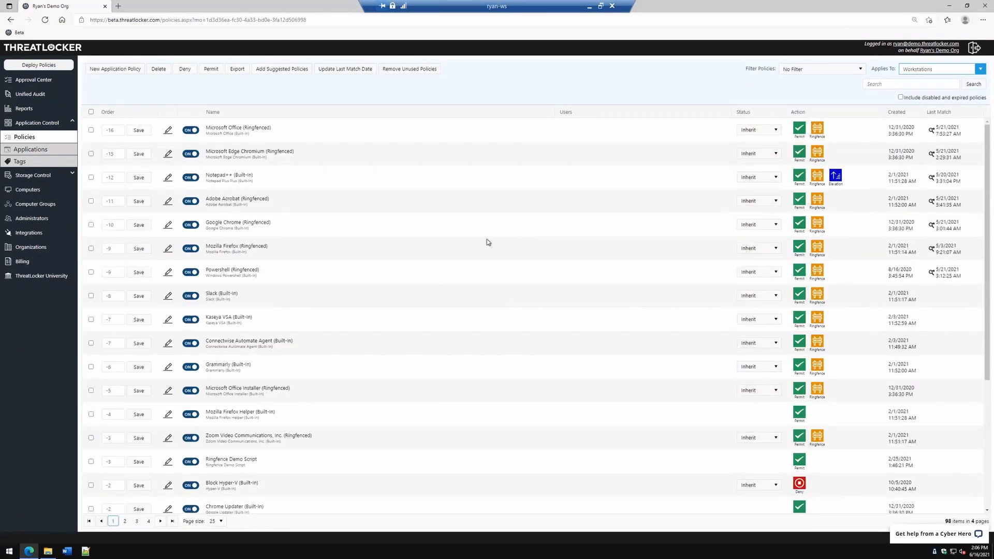
Examine the Workstations policy list, including the ringfenced and built-in entries such as Slack, Kaseya VSA and Grammarly.
left_click_drag(214, 129, 232, 216)
left_click_drag(235, 227, 291, 234)
left_click(323, 267)
scroll(266, 387, "down", 4)
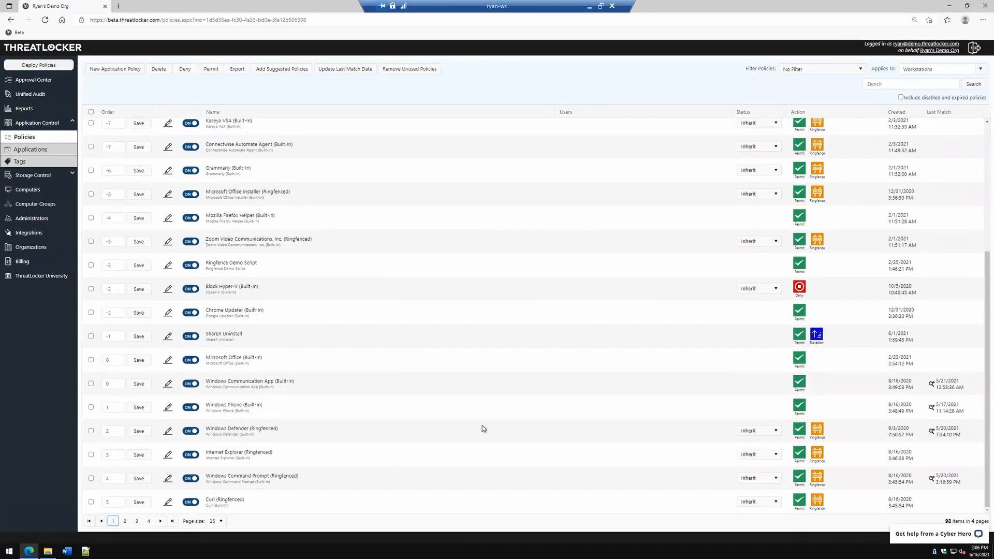
scroll(500, 258, "up", 4)
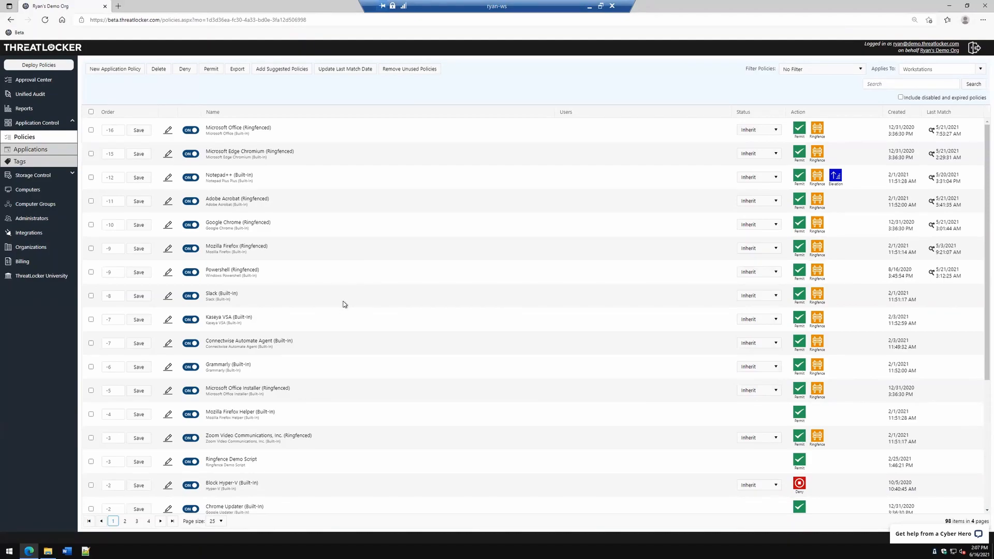
left_click_drag(218, 294, 258, 318)
left_click(235, 364)
left_click_drag(234, 364, 266, 364)
left_click(331, 361)
left_click_drag(206, 294, 309, 298)
left_click(349, 274)
Run an unfiltered Unified Audit search for 6/16/2021 to 6/17/2021 and look through the logged events.
left_click(36, 99)
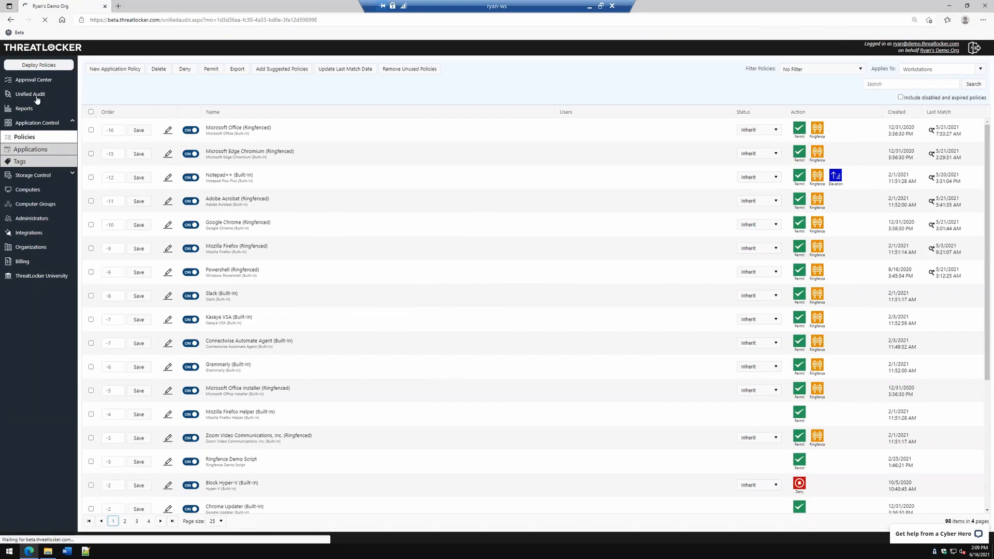
left_click(503, 100)
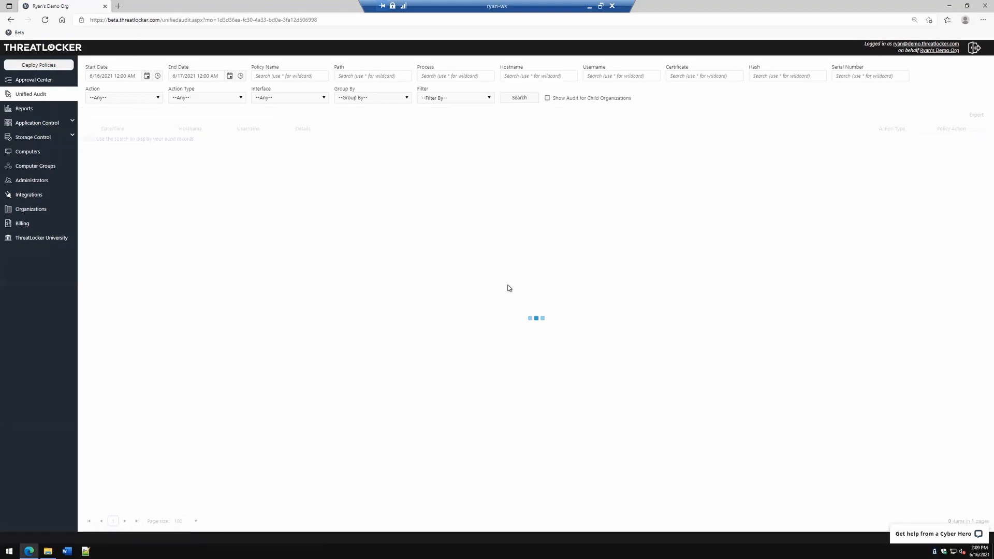
left_click_drag(440, 233, 476, 234)
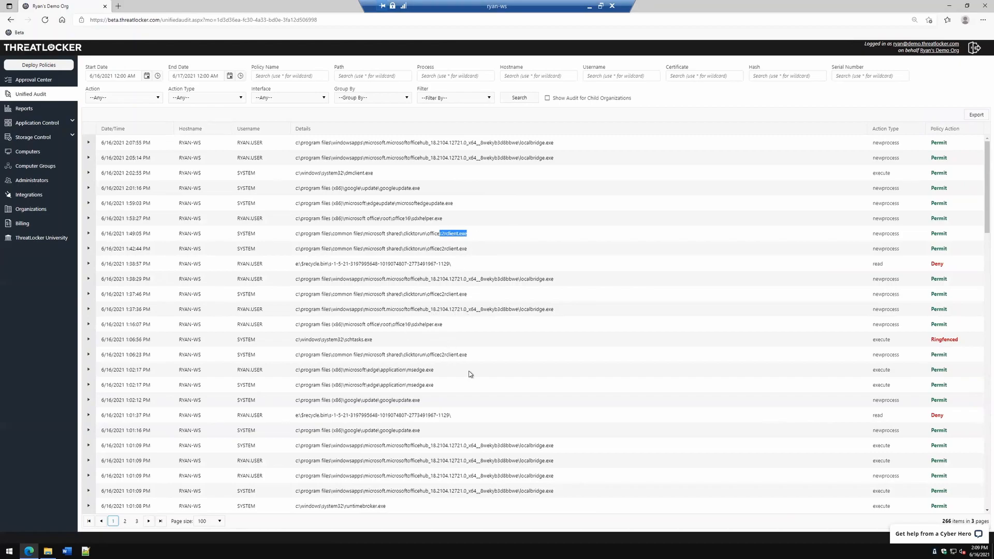
scroll(470, 374, "down", 2)
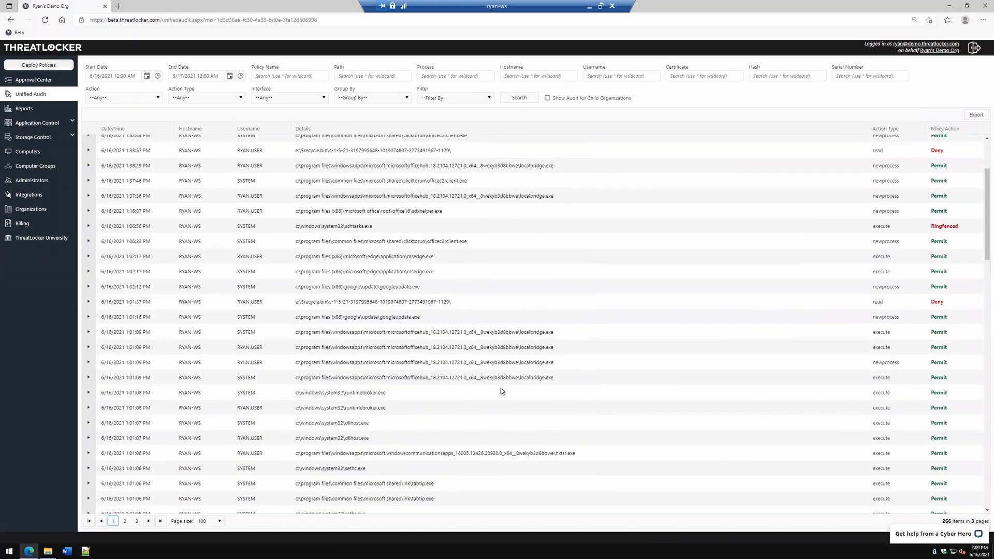
scroll(530, 386, "up", 2)
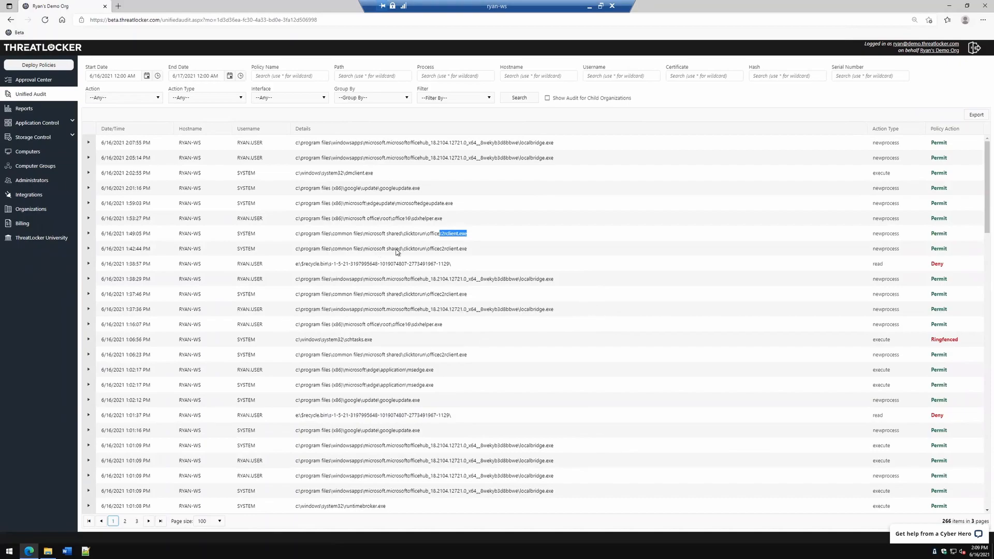
Expand the googleupdate.exe audit entry on RYAN-WS and read its hash, certificate and policy details.
left_click(88, 188)
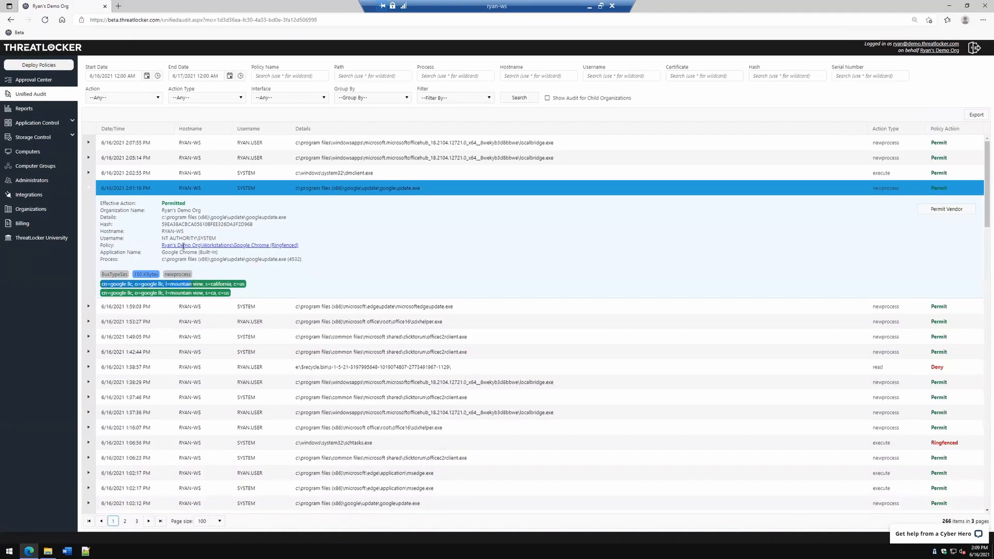
left_click_drag(185, 224, 227, 244)
left_click(368, 242)
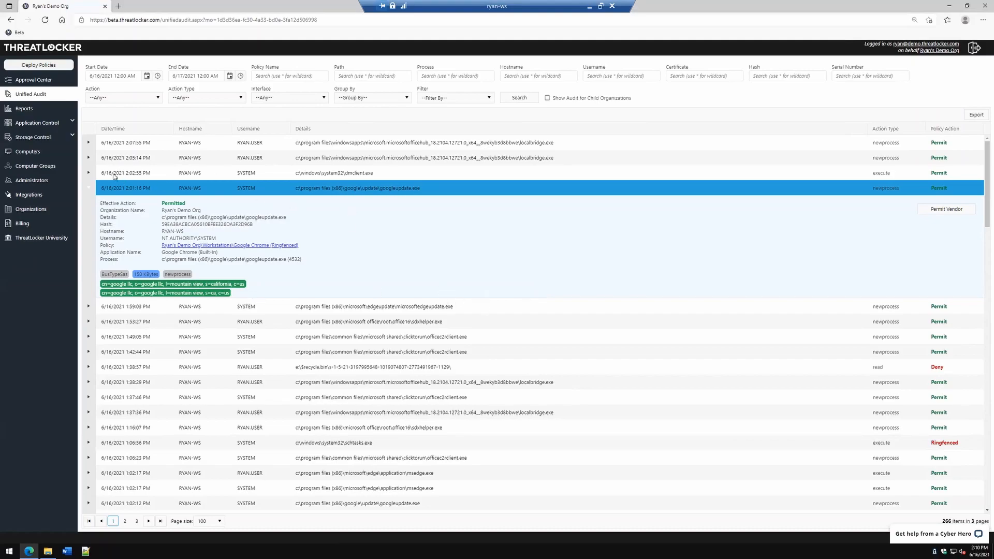
Check the computers list, then return to the application policies that apply to the Workstations group.
left_click(29, 155)
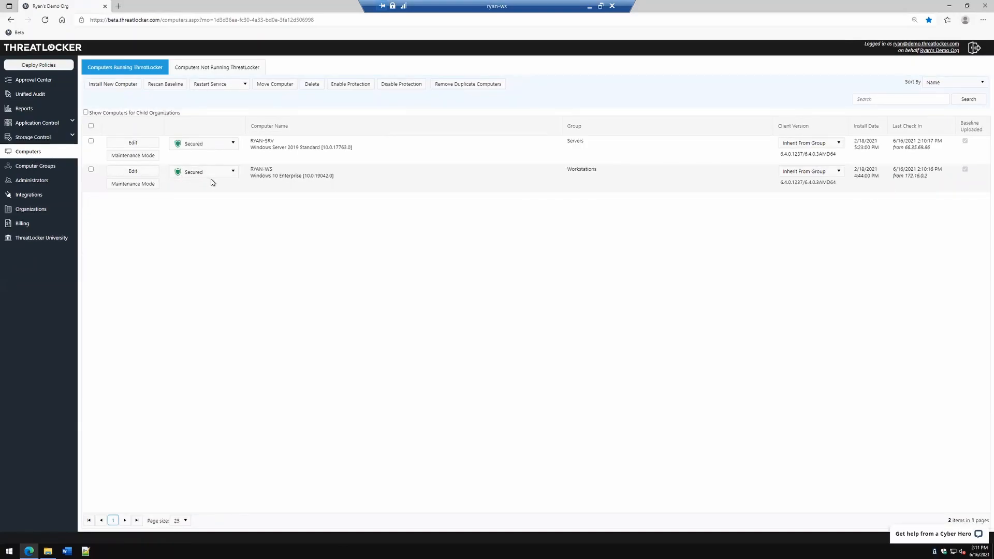
left_click(51, 125)
left_click(34, 139)
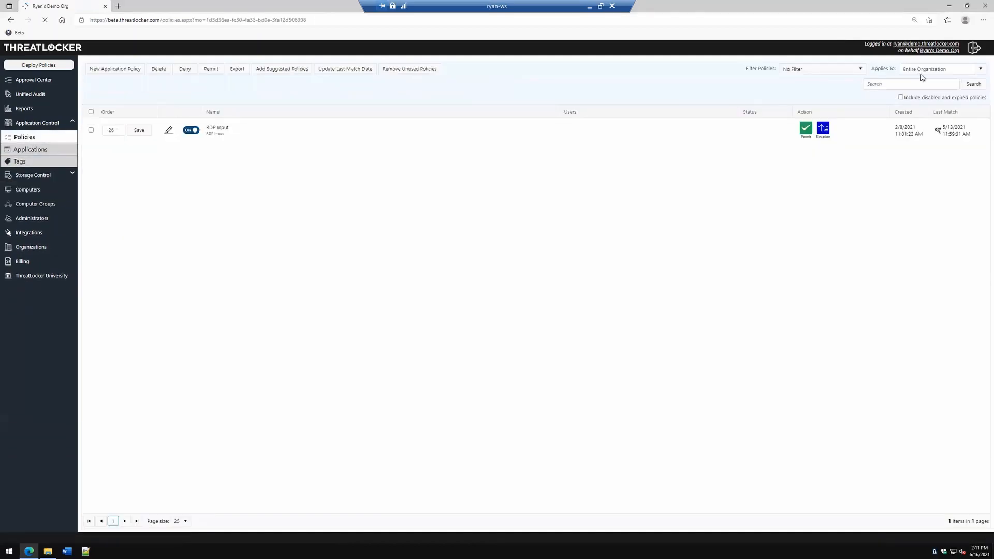
left_click(922, 70)
left_click(921, 143)
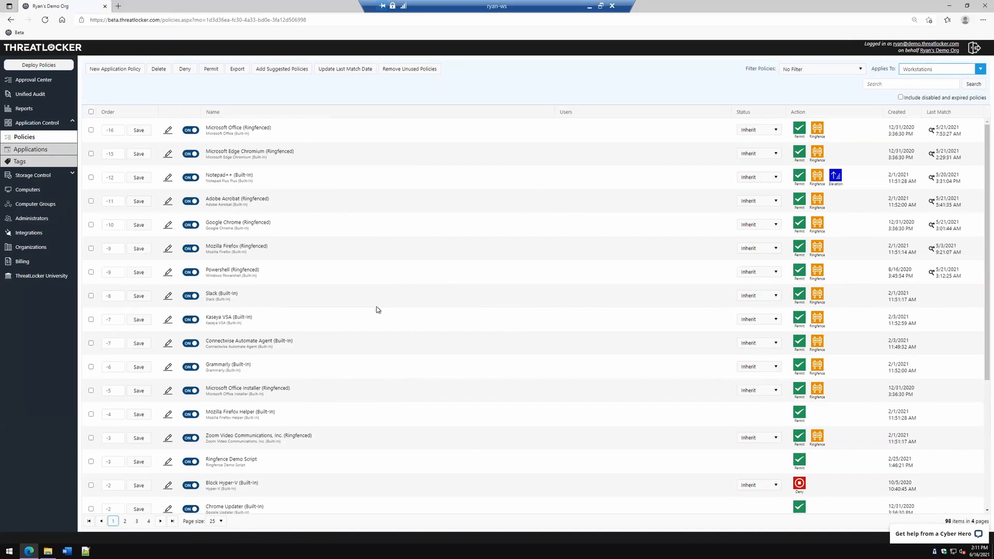
Try to run TeamViewer_Setup from the Downloads folder in File Explorer and dismiss the Windows error.
left_click(51, 549)
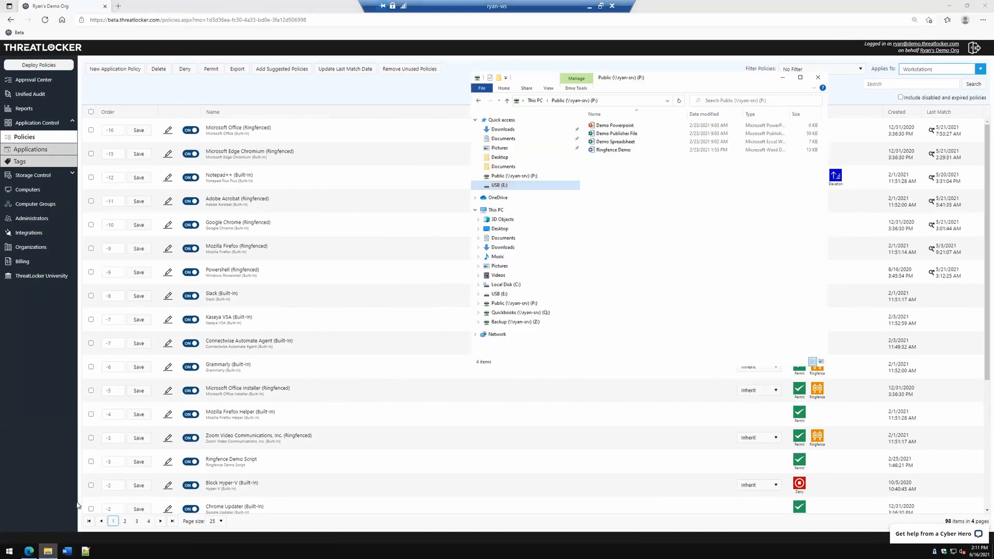
left_click(501, 129)
left_click(615, 152)
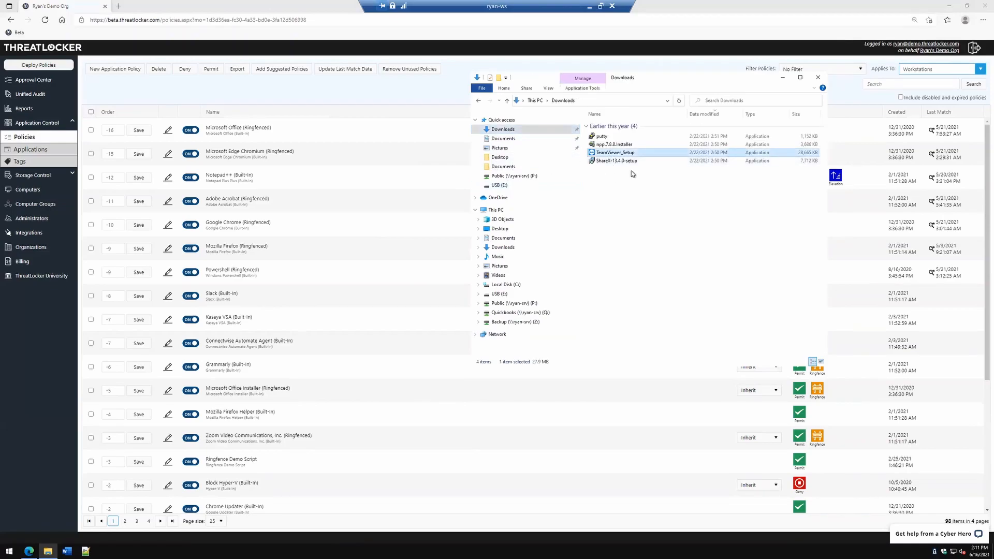
double_click(608, 153)
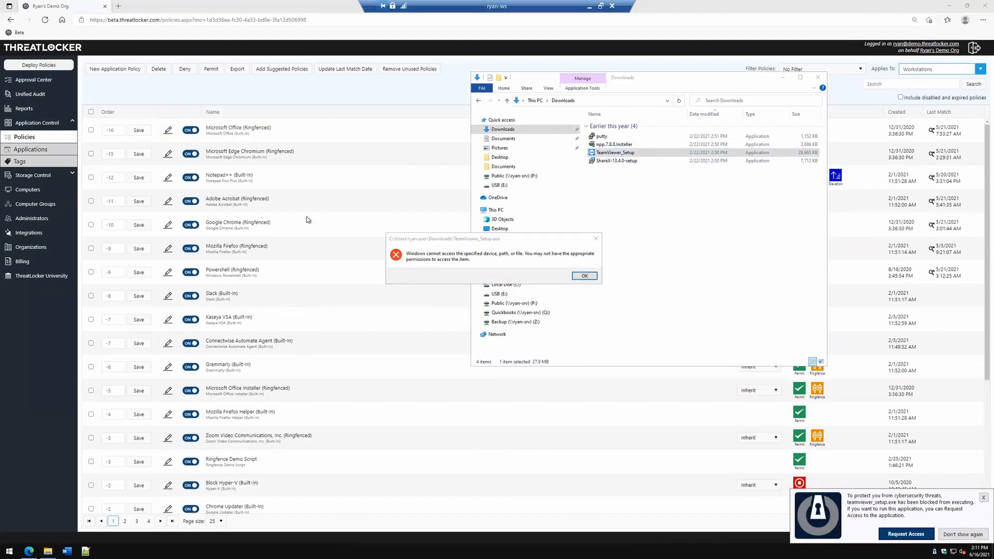
left_click(582, 276)
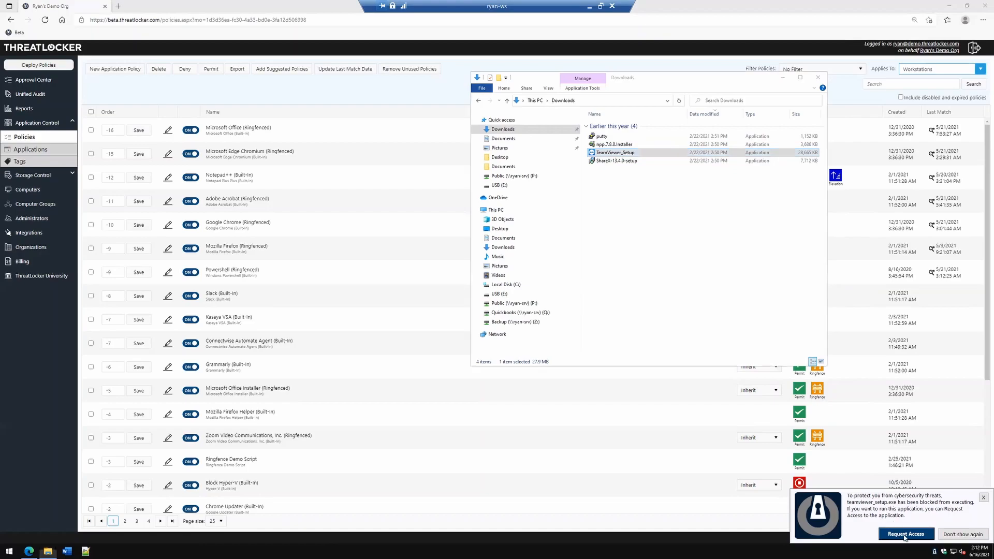
Send an access request for teamviewer_setup.exe with the reason "please" and a copy of the file attached.
left_click(904, 535)
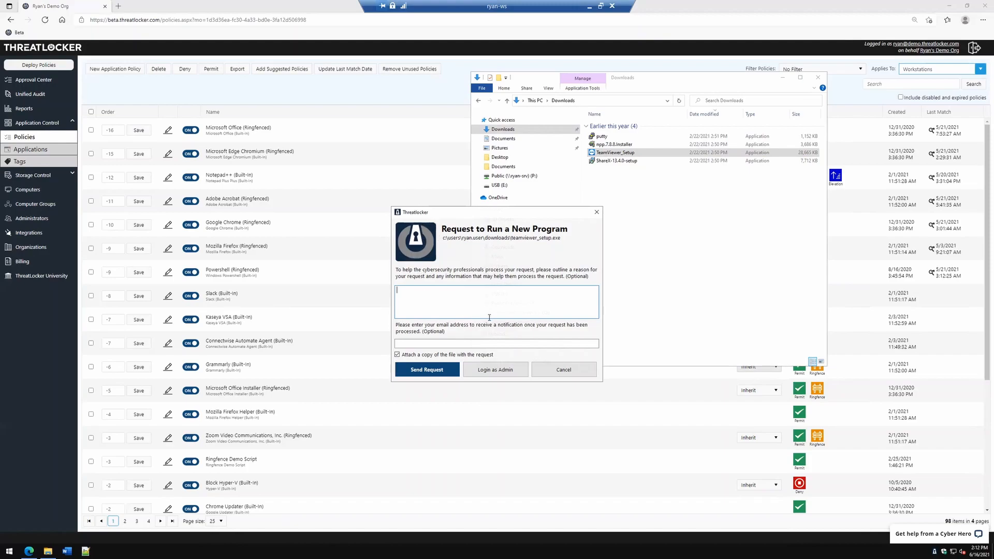
type("please")
left_click(414, 343)
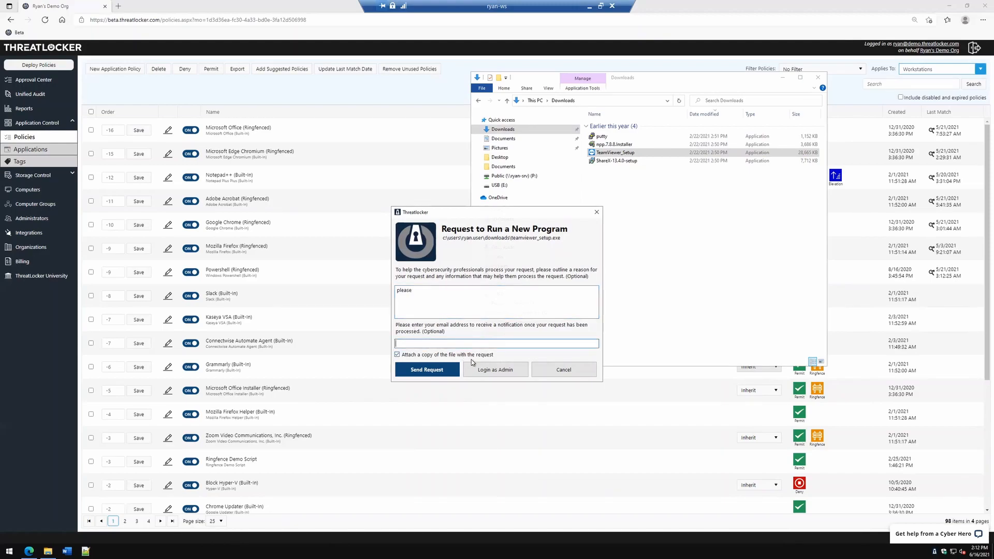
left_click(444, 371)
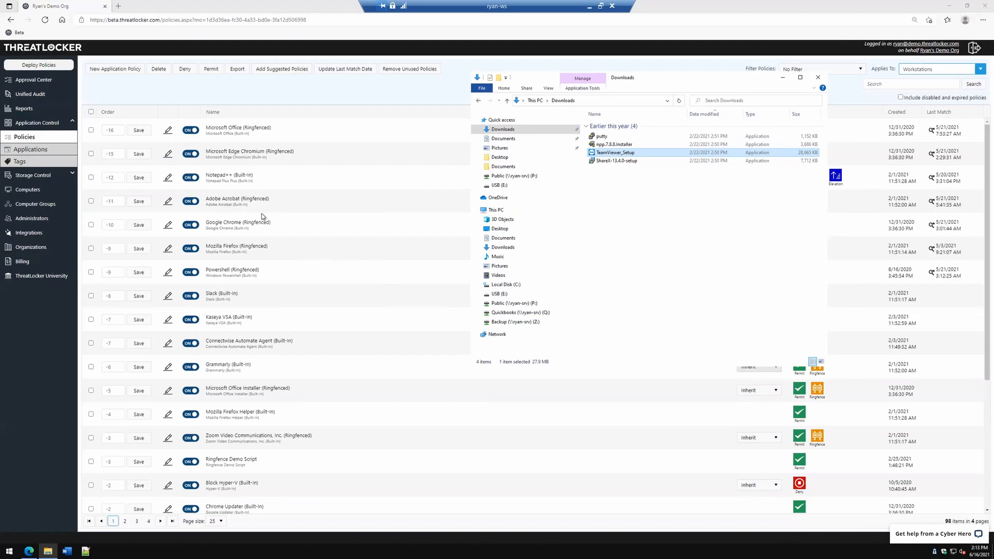
Open the pending teamviewer_setup.exe approval request and enlarge its window to show the full form.
left_click(39, 82)
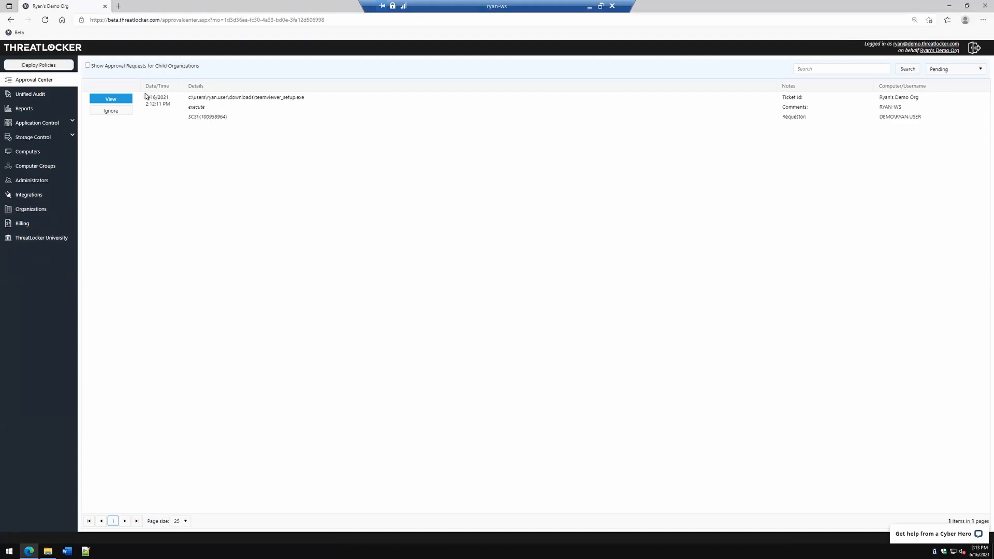
left_click(109, 99)
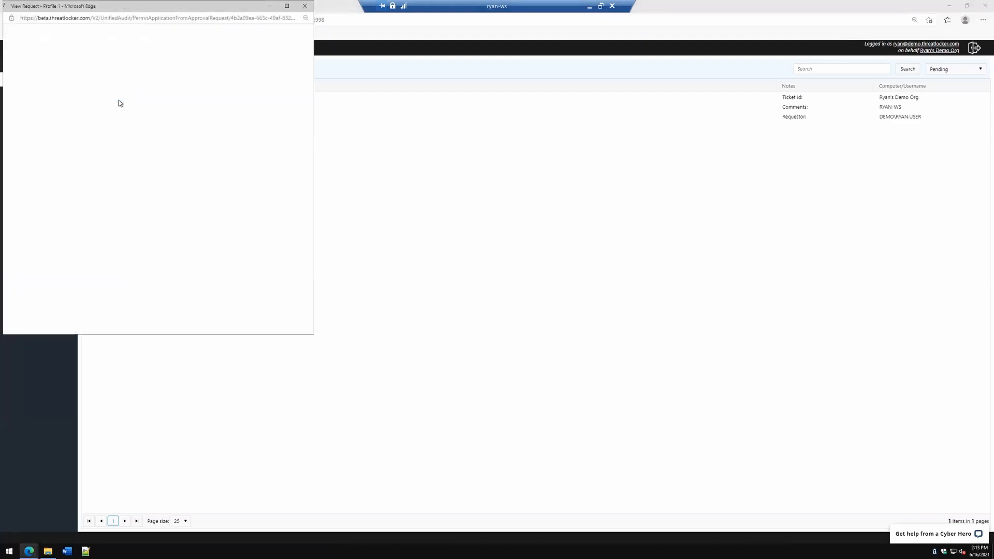
left_click_drag(312, 336, 425, 432)
left_click_drag(232, 9, 284, 24)
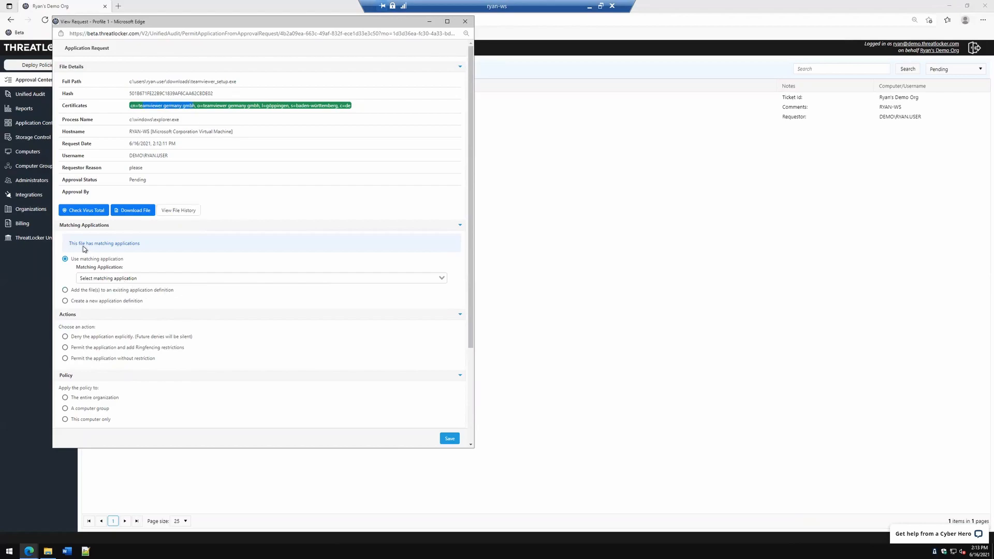
Set the request's matching application to ThreatLocker\Teamviewer (Built-In).
left_click_drag(71, 243, 145, 245)
left_click(119, 248)
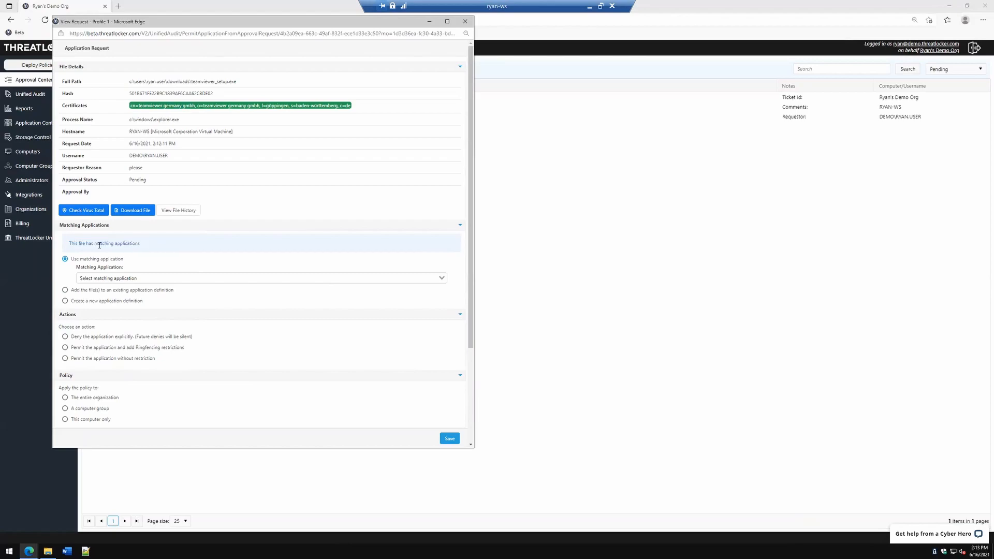
left_click(123, 278)
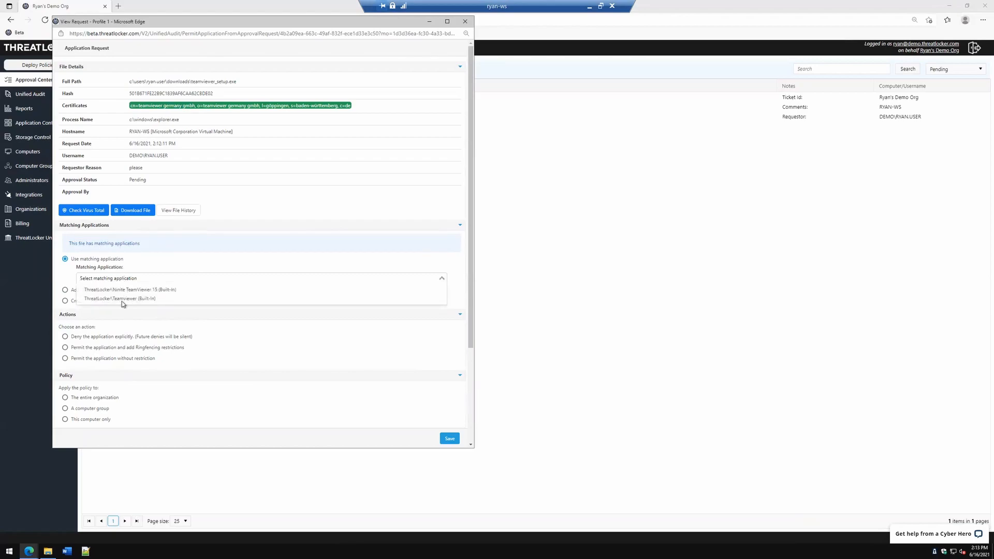
left_click(129, 299)
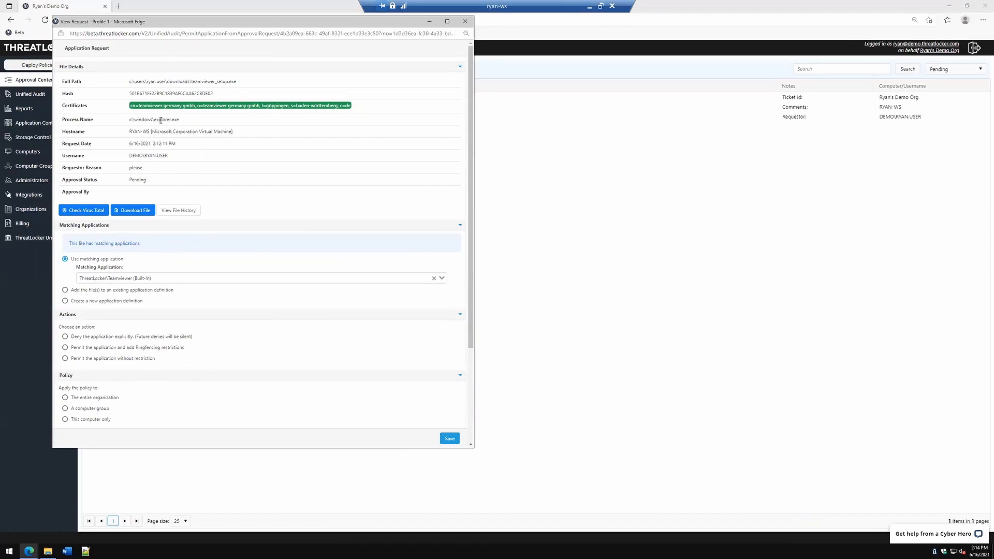
Try the option to create a new application definition, naming it "custom app".
left_click(65, 301)
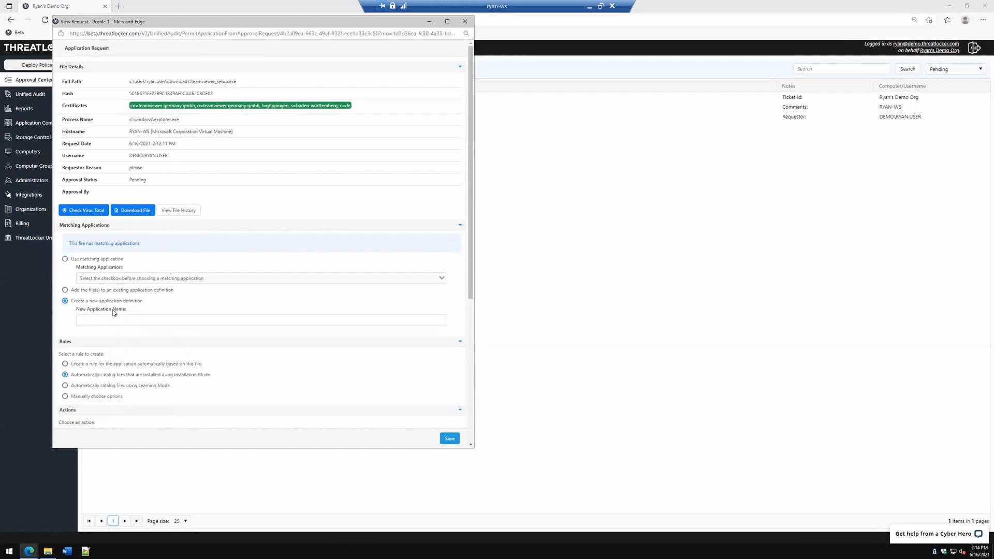
left_click(90, 319)
type("custom app")
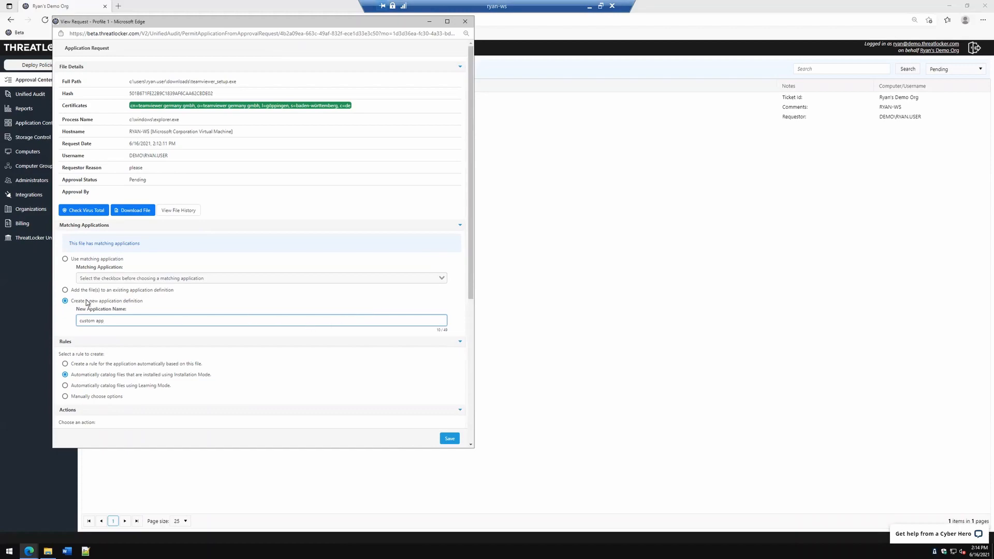
Switch the request back to using a matching application and choose ThreatLocker\Teamviewer (Built-In).
left_click(57, 269)
left_click(65, 259)
left_click(112, 278)
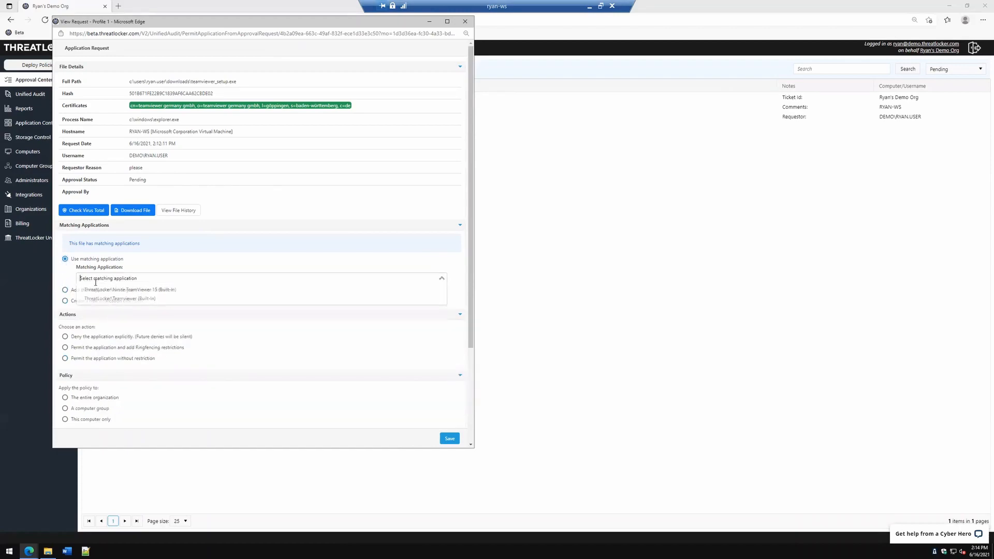
left_click(142, 301)
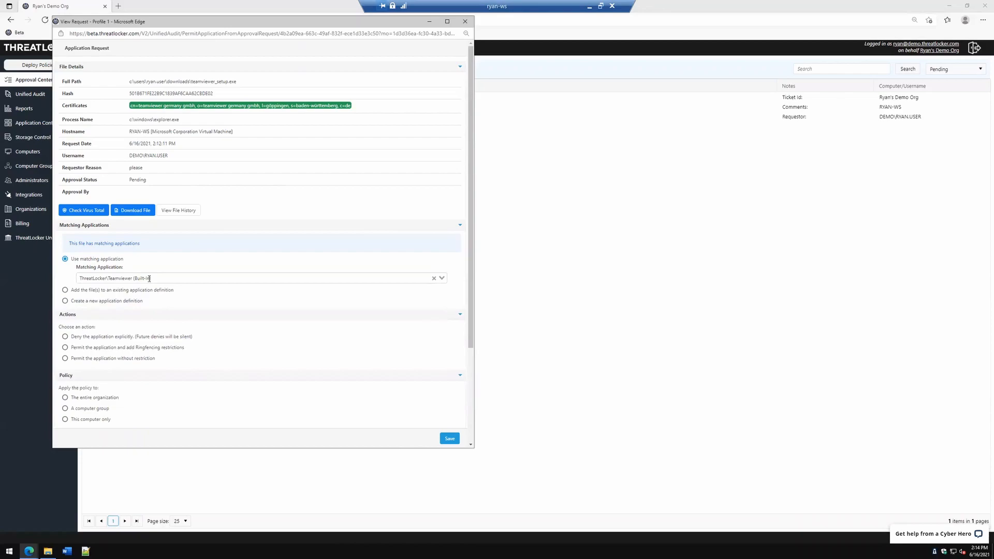
Set the request's action to permit the application without restriction.
scroll(147, 298, "down", 1)
scroll(147, 298, "down", 1)
left_click(142, 236)
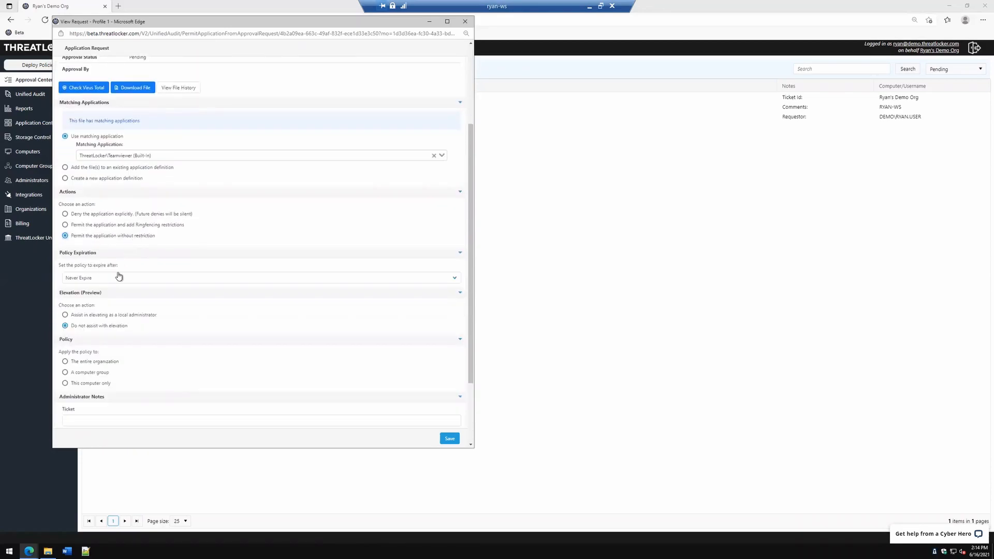
Apply the request's policy to the Workstations computer group and save the approval.
scroll(99, 292, "down", 1)
scroll(100, 292, "down", 1)
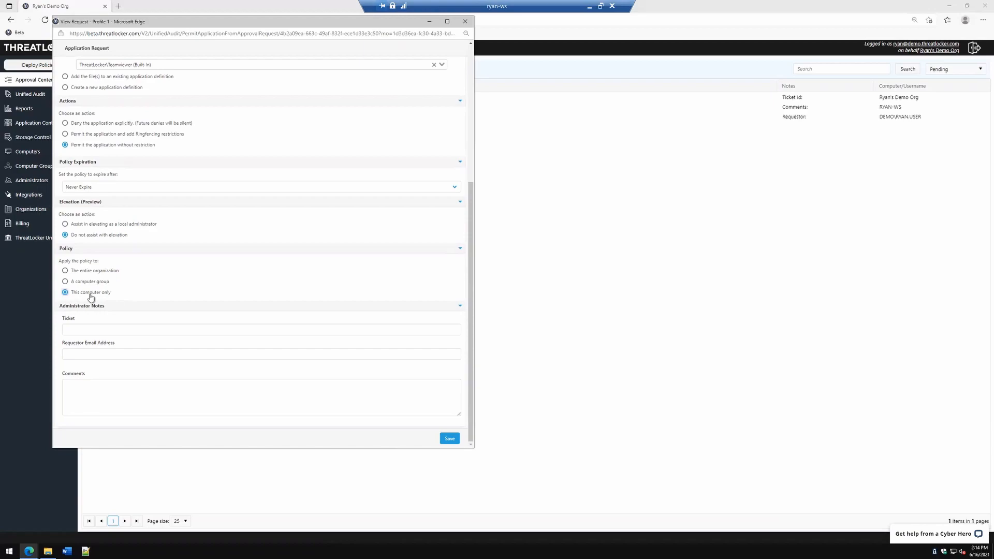
left_click(66, 282)
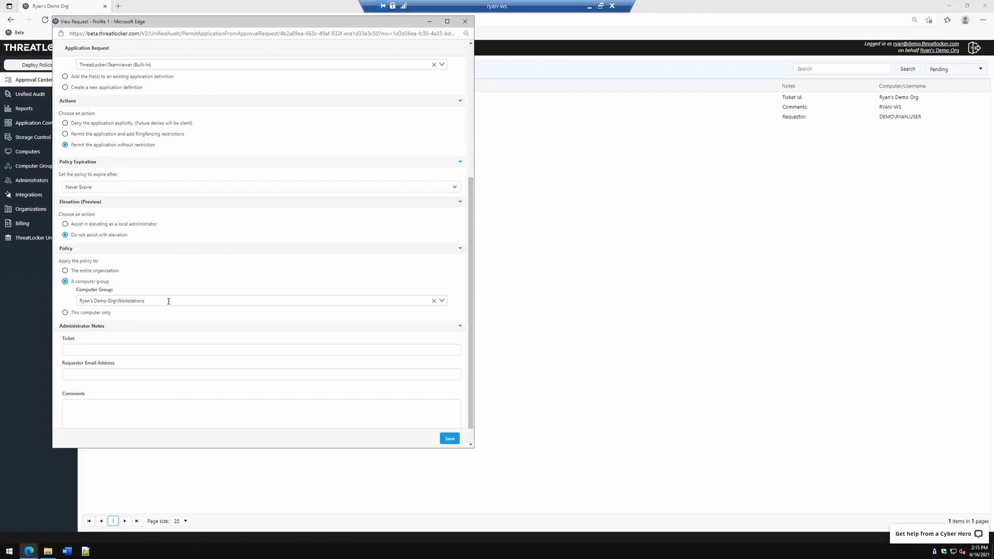
left_click(334, 349)
left_click(448, 438)
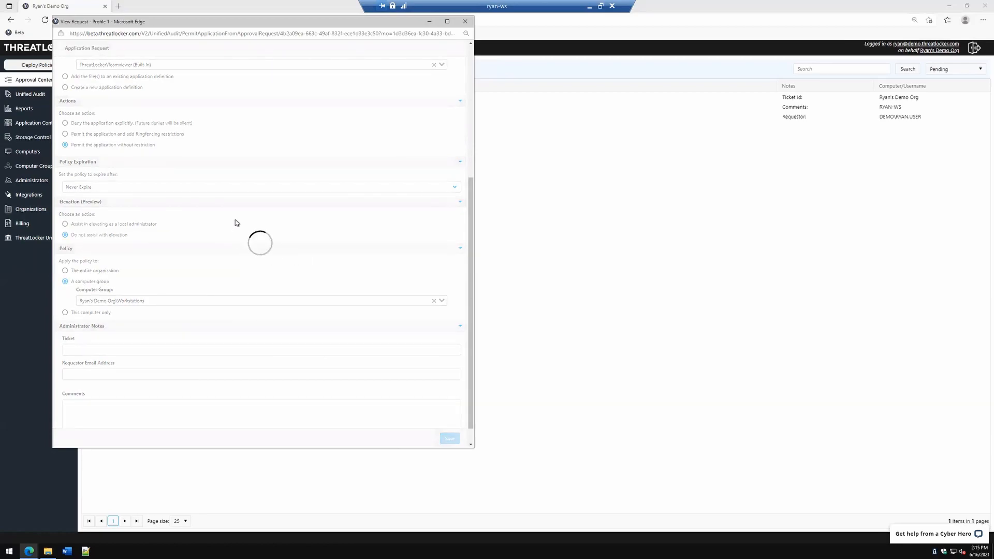
List the application policies that apply to the Workstations group and examine the Teamviewer (Built-In) policy entry.
left_click(34, 127)
left_click(25, 138)
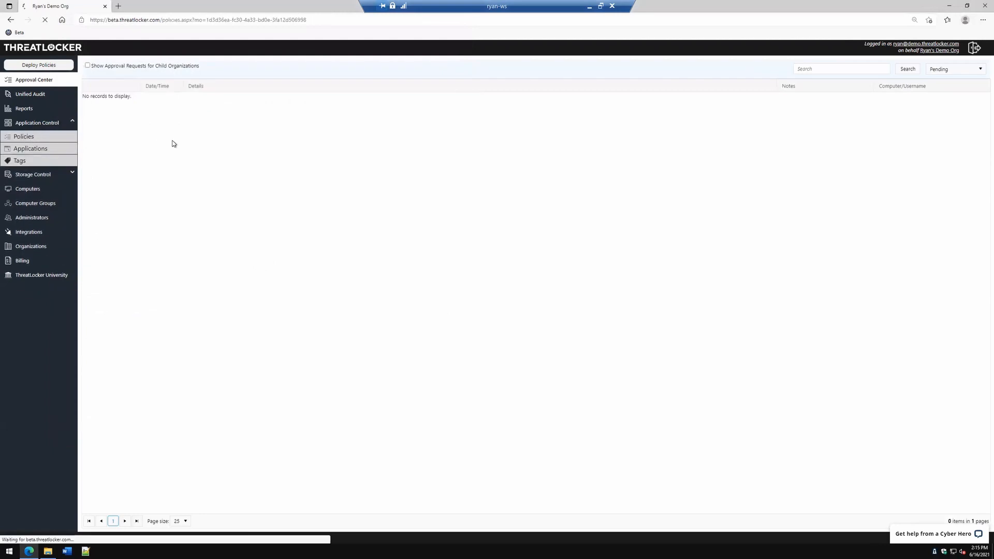
left_click(937, 69)
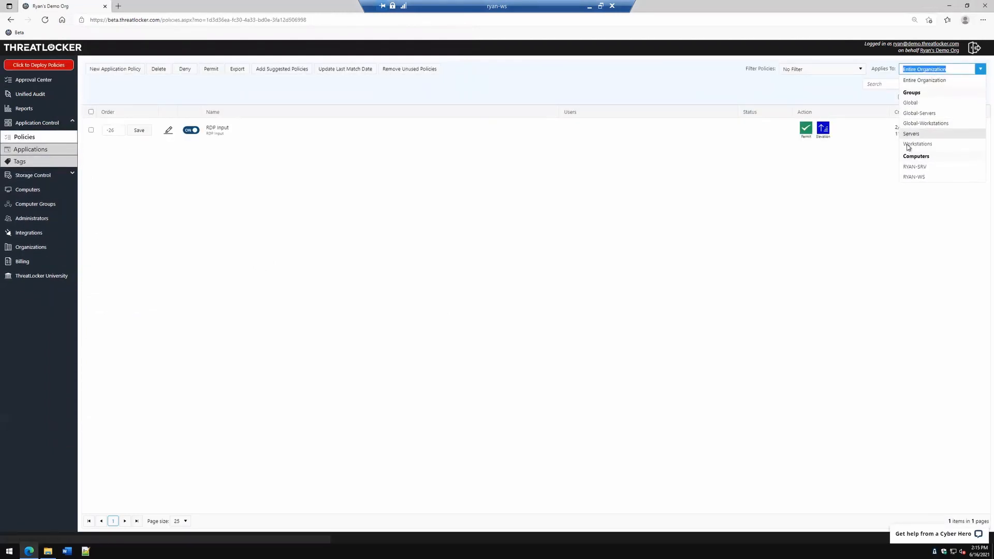
left_click(907, 146)
left_click_drag(206, 129, 278, 134)
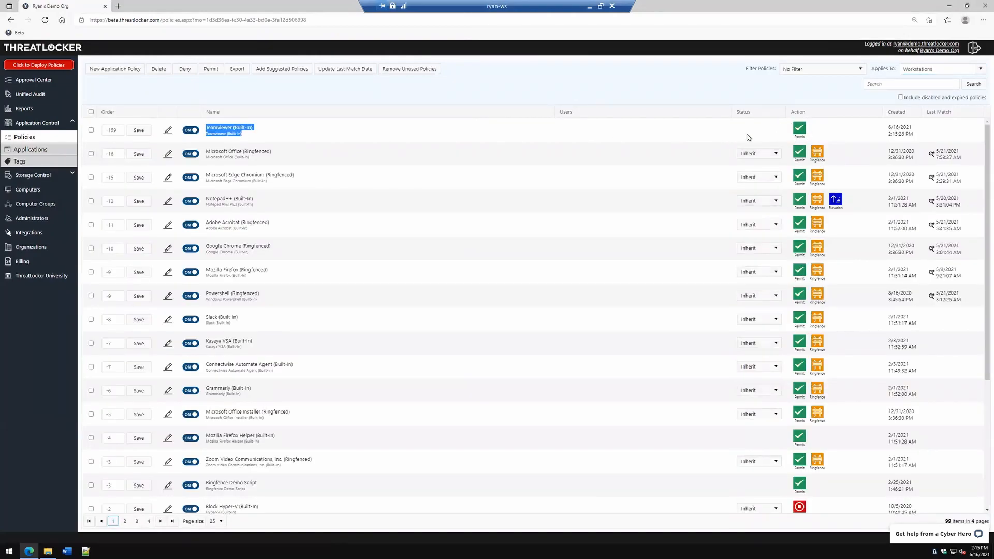
left_click(591, 123)
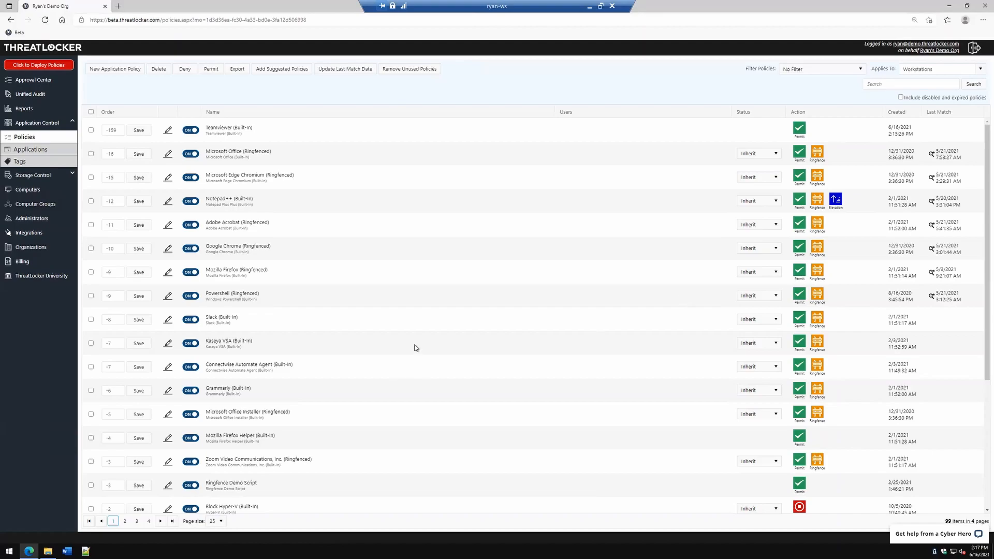
Switch to Word and open the recent Ringfence Demo document stored on the P: drive.
left_click(71, 551)
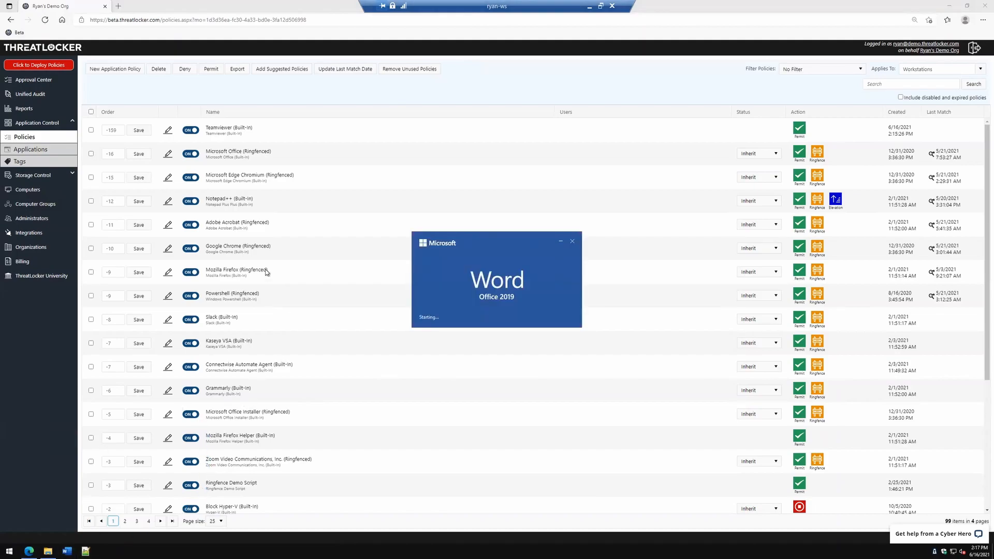
left_click(227, 292)
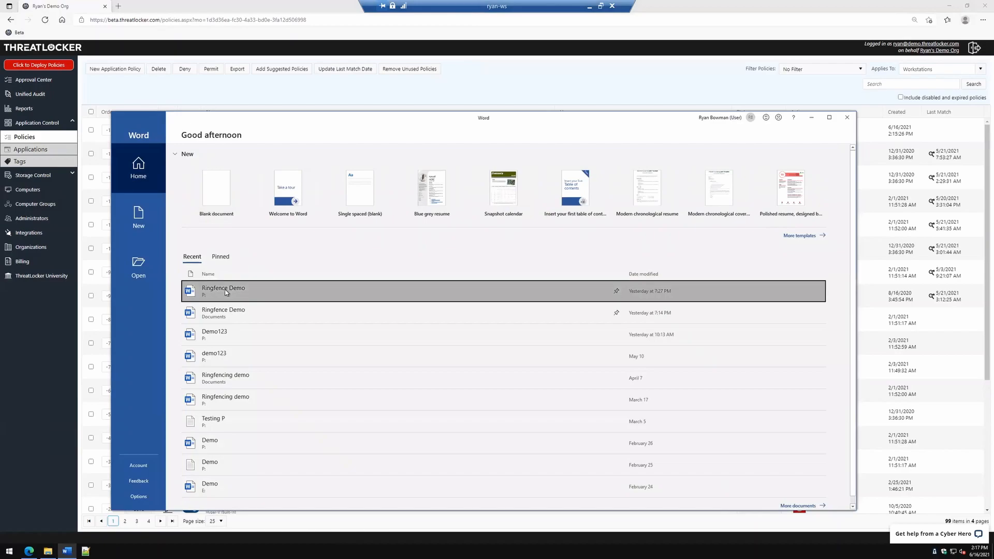
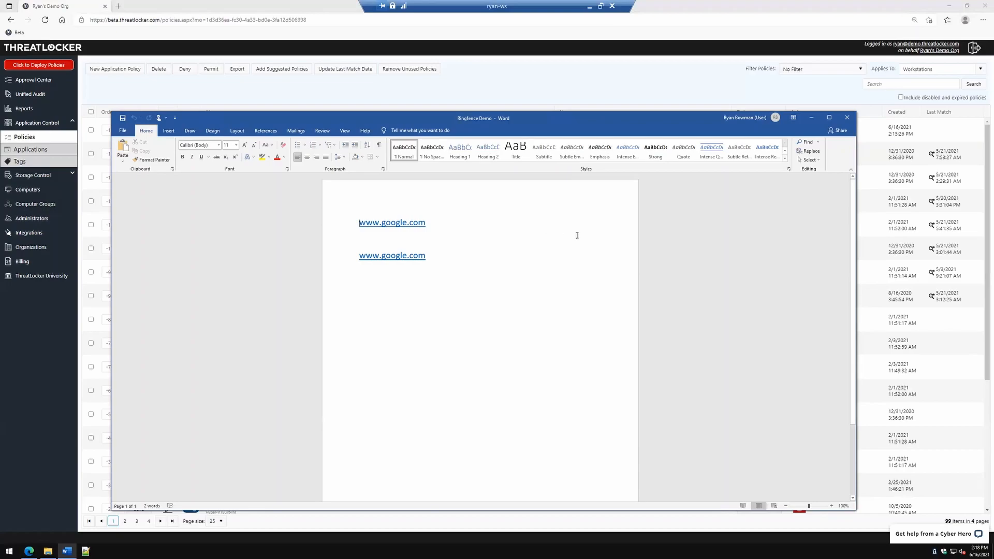
Switch back to the ThreatLocker portal and open the Microsoft Office (Ringfenced) policy at its application interaction settings.
left_click(477, 94)
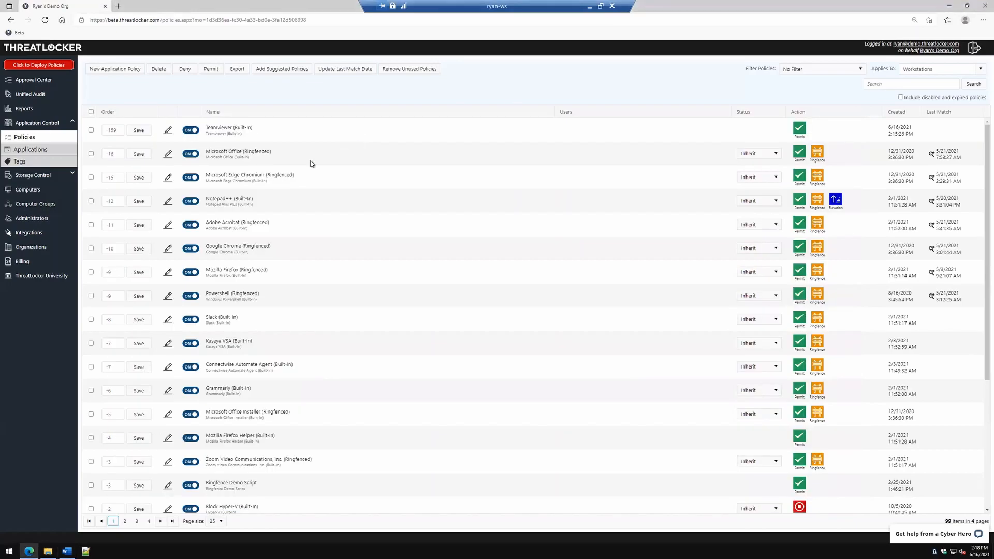
left_click_drag(232, 153, 233, 153)
left_click(168, 155)
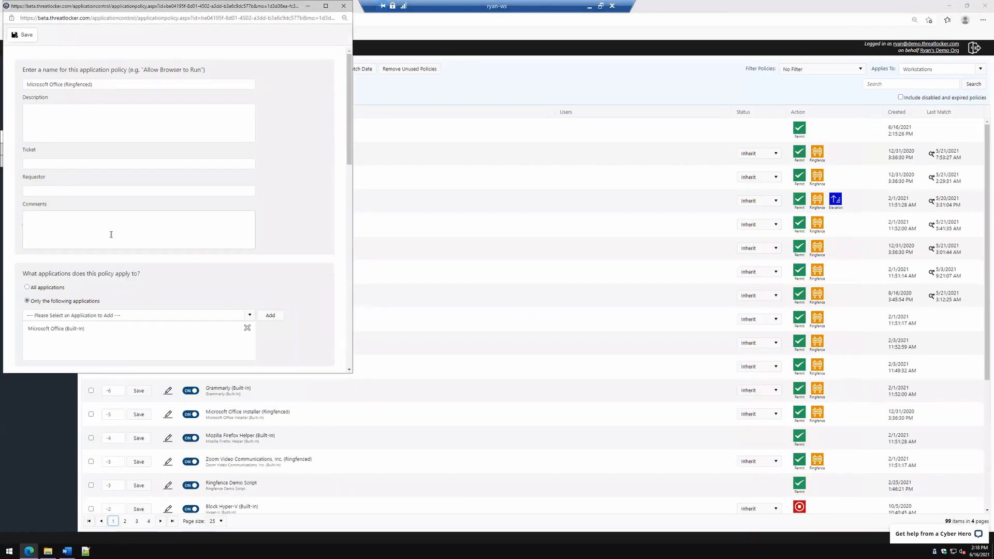
scroll(110, 234, "down", 6)
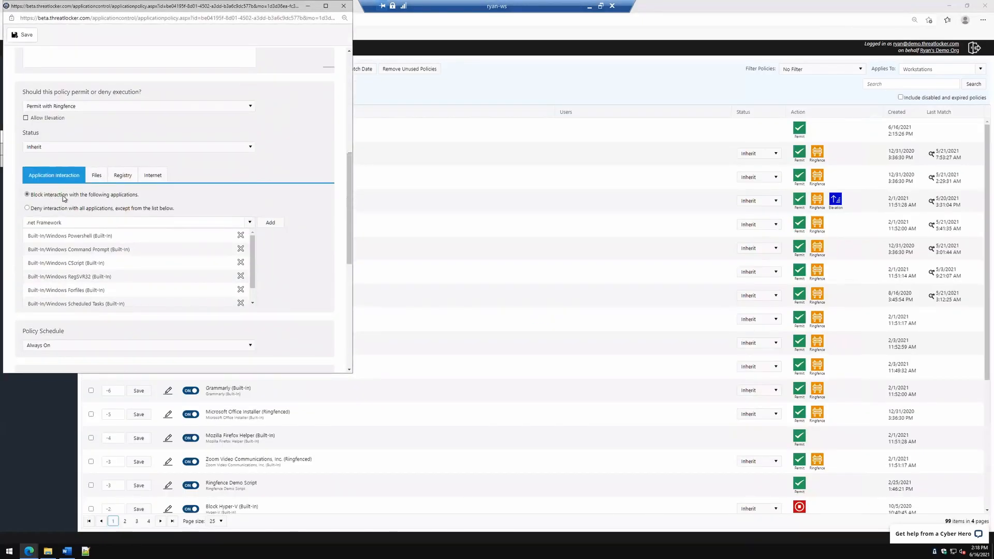
Examine which built-in Windows applications the Microsoft Office policy blocks interaction with, and close the policy.
left_click_drag(45, 197, 153, 198)
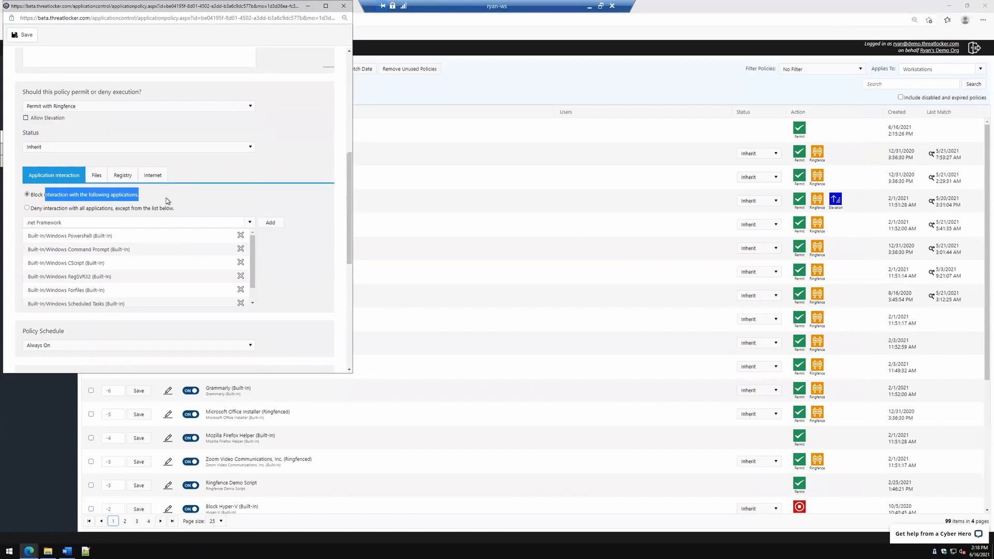
scroll(102, 195, "down", 2)
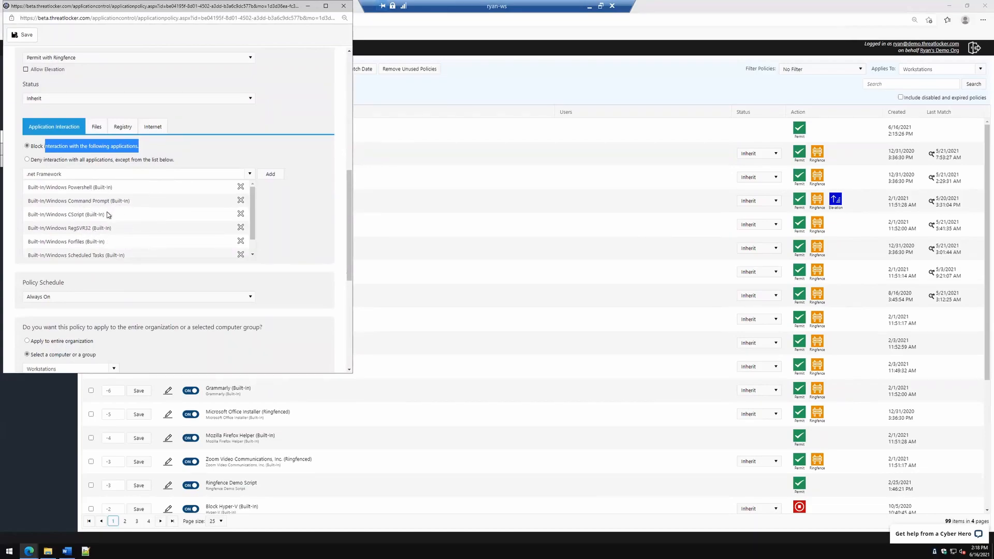
scroll(108, 214, "down", 1)
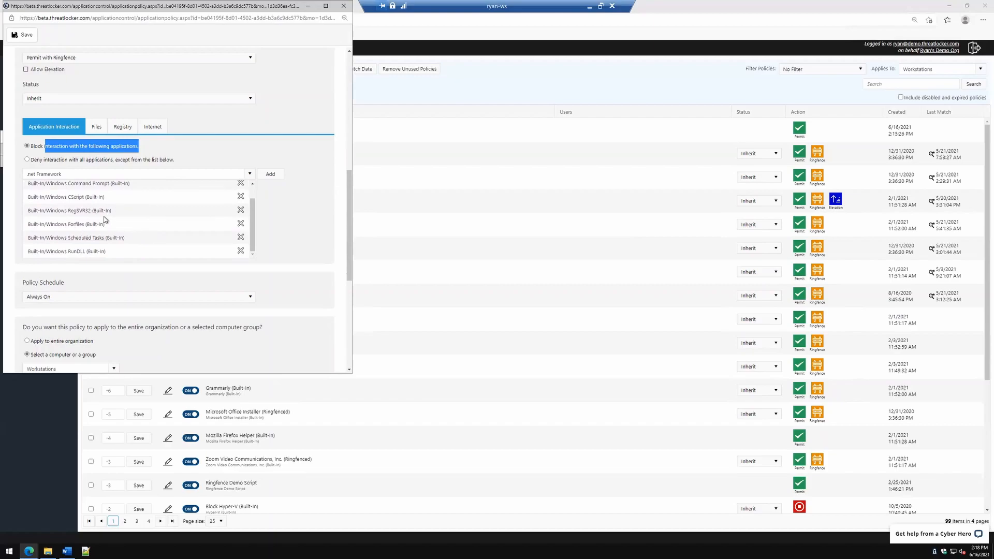
scroll(105, 219, "up", 1)
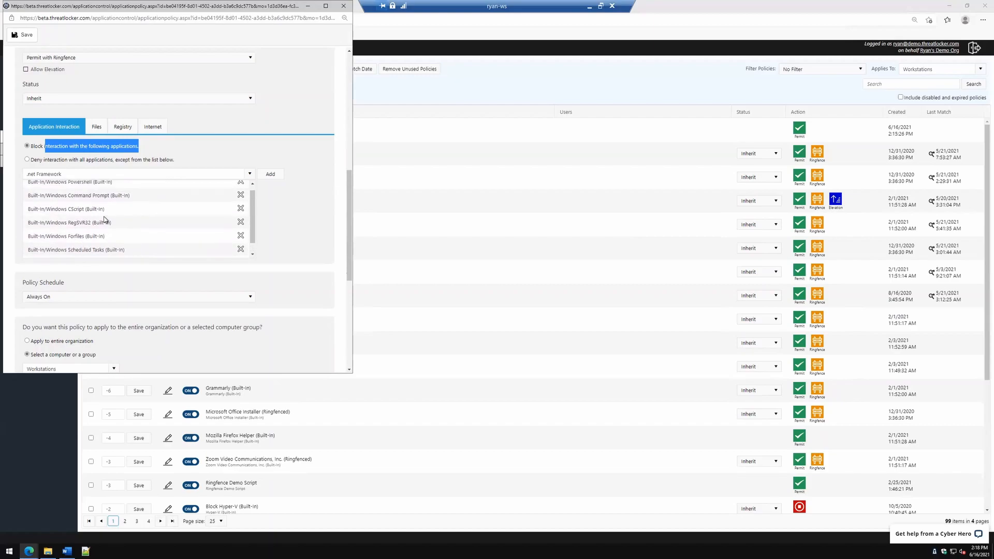
scroll(112, 192, "up", 1)
left_click_drag(73, 188, 128, 190)
left_click(128, 190)
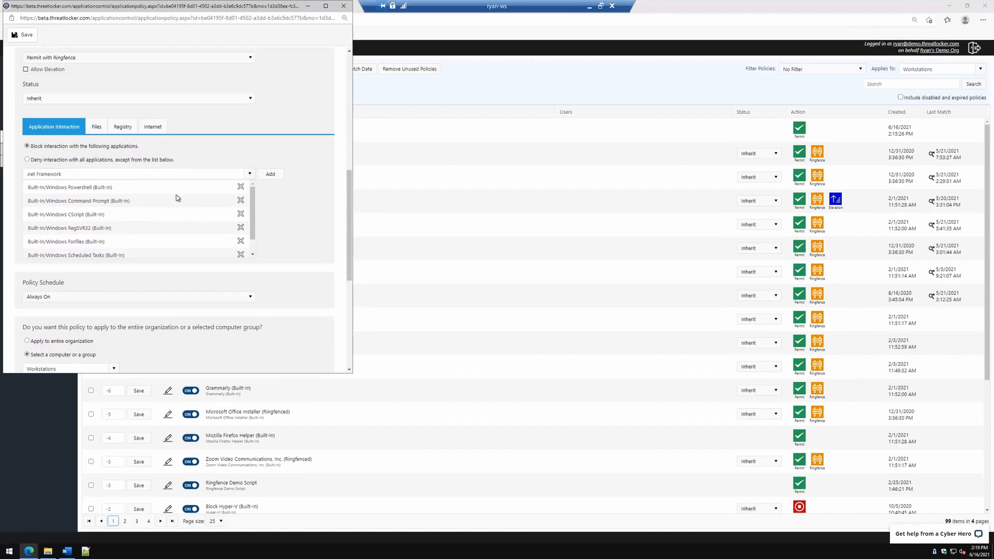
left_click(342, 9)
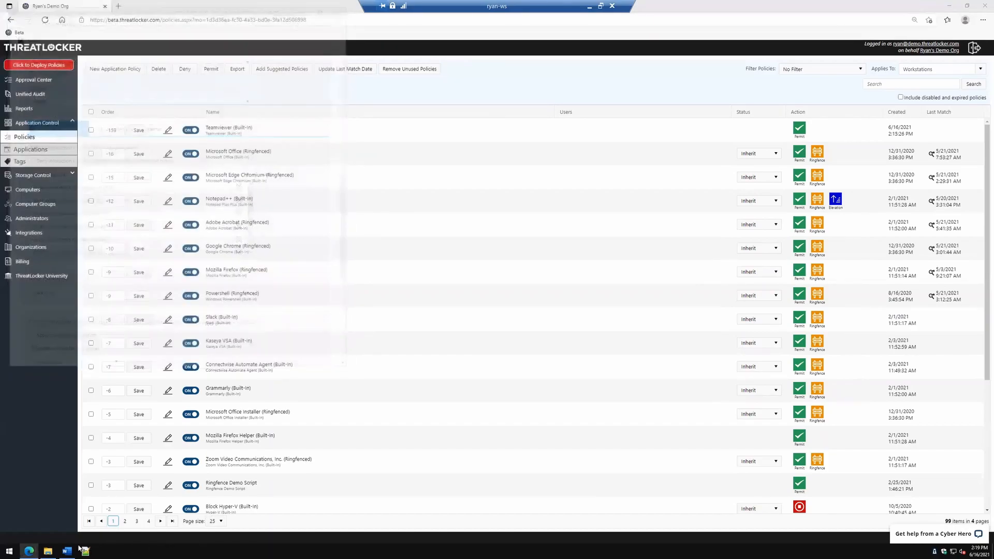
left_click(68, 549)
left_click(389, 255, "ctrl")
left_click(502, 348)
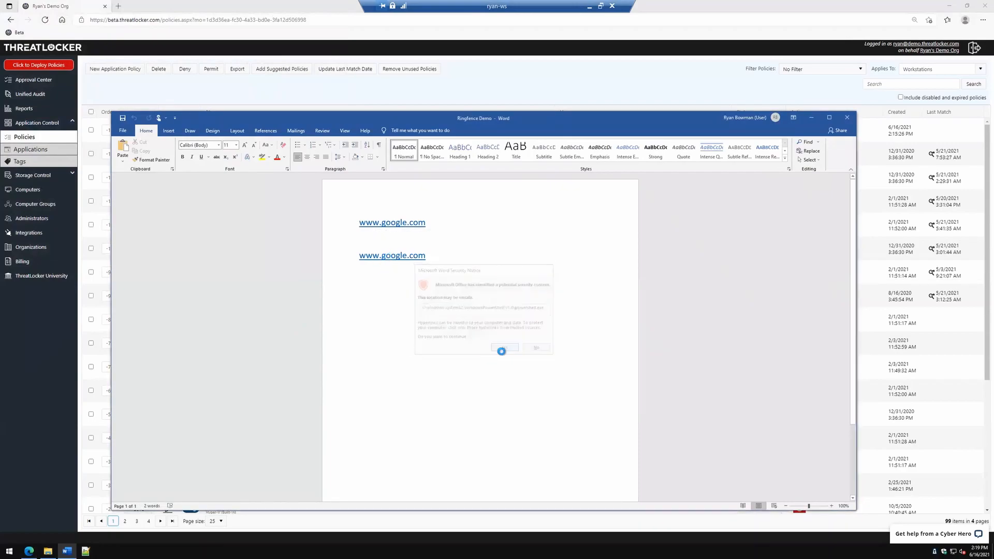
left_click(524, 325)
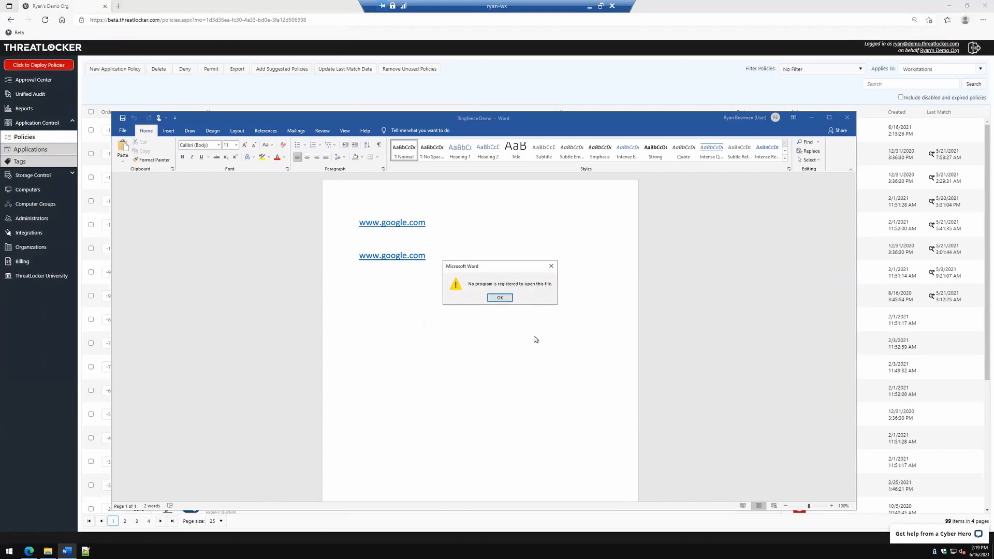
left_click(499, 297)
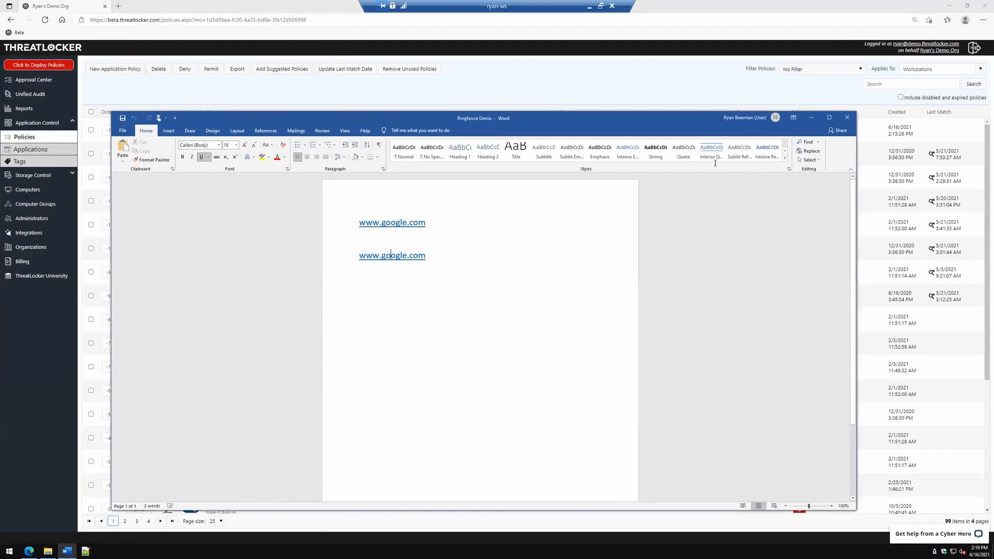
left_click(846, 119)
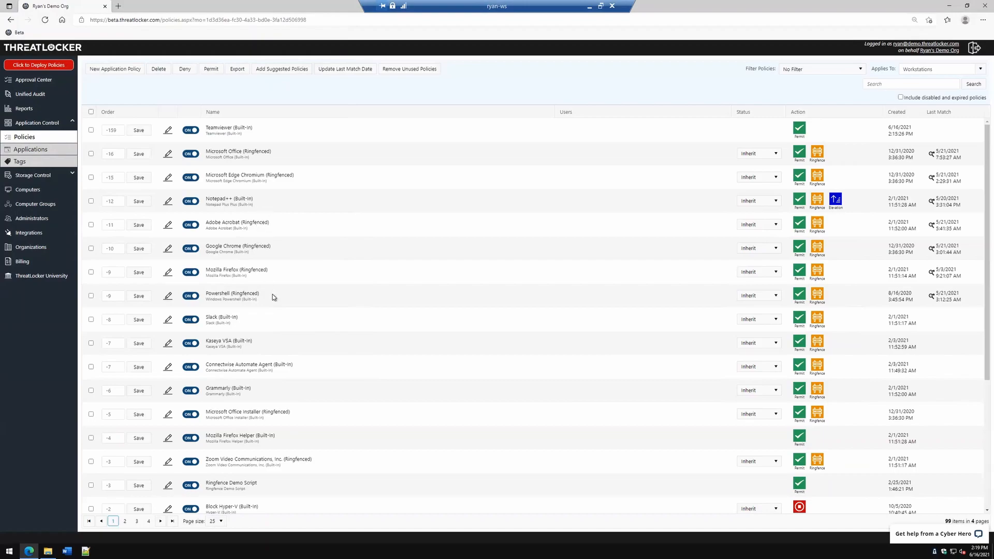
Open the Powershell (Ringfenced) policy and view its application interaction settings.
left_click_drag(207, 294, 276, 297)
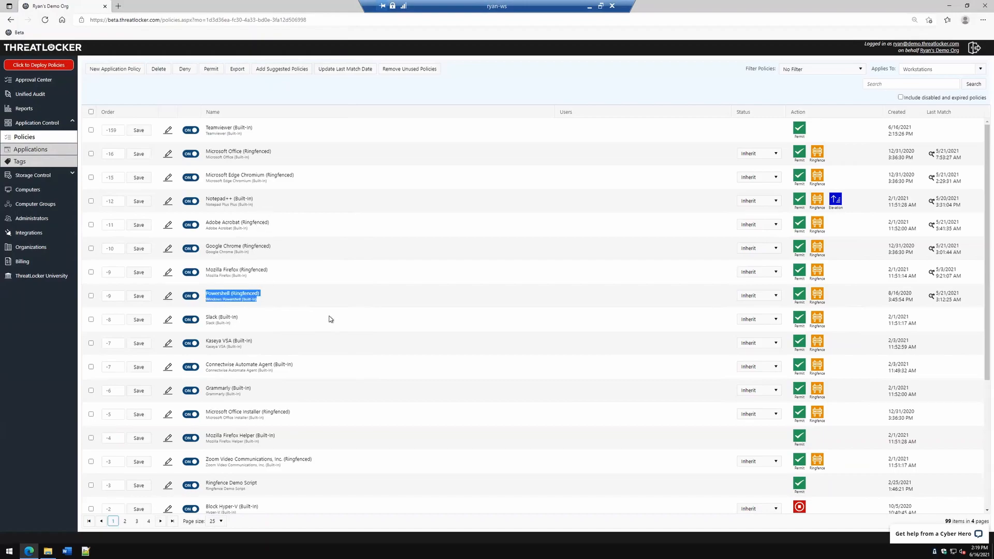
left_click(304, 299)
left_click(168, 295)
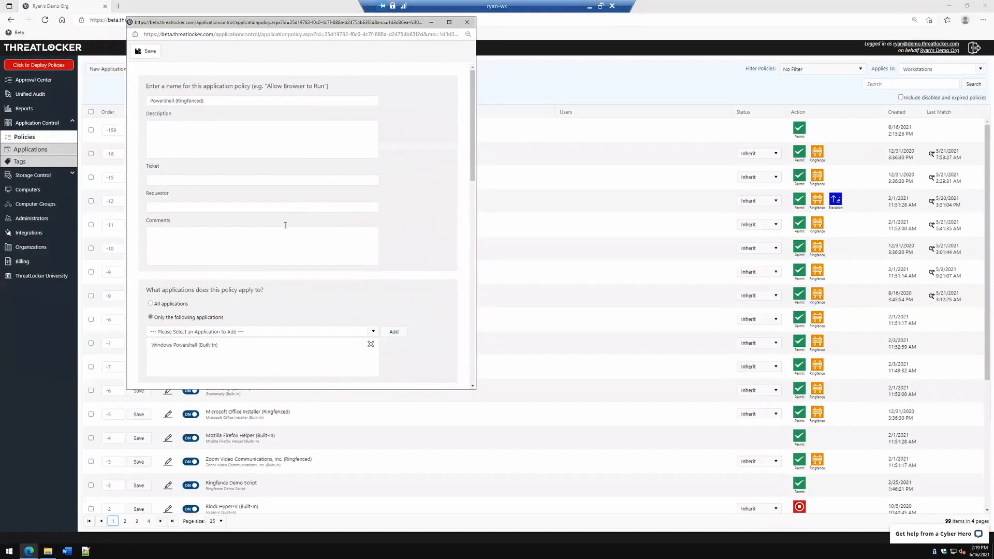
scroll(287, 227, "down", 5)
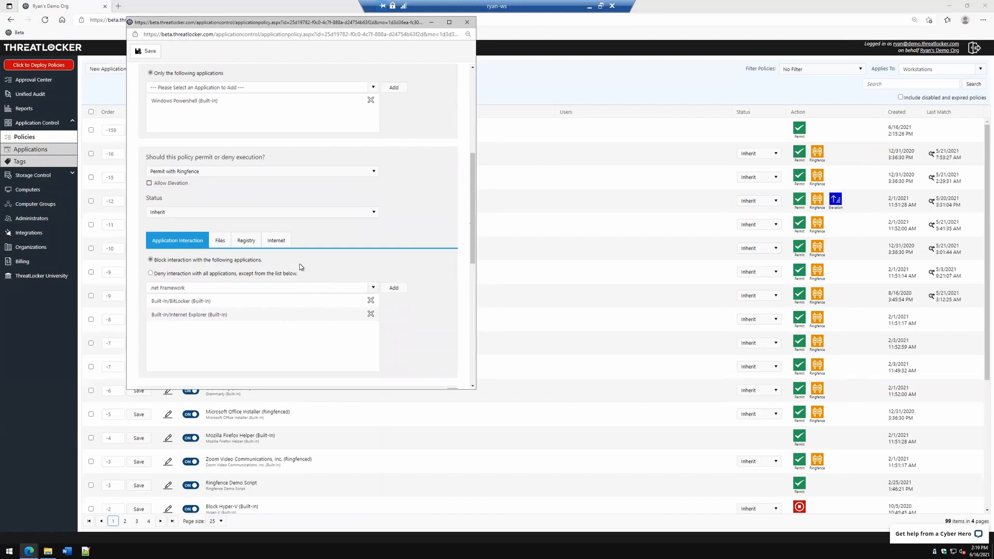
Examine the Powershell policy's Advanced Ringfencing option for protecting access to files.
left_click(222, 246)
left_click_drag(177, 260, 325, 266)
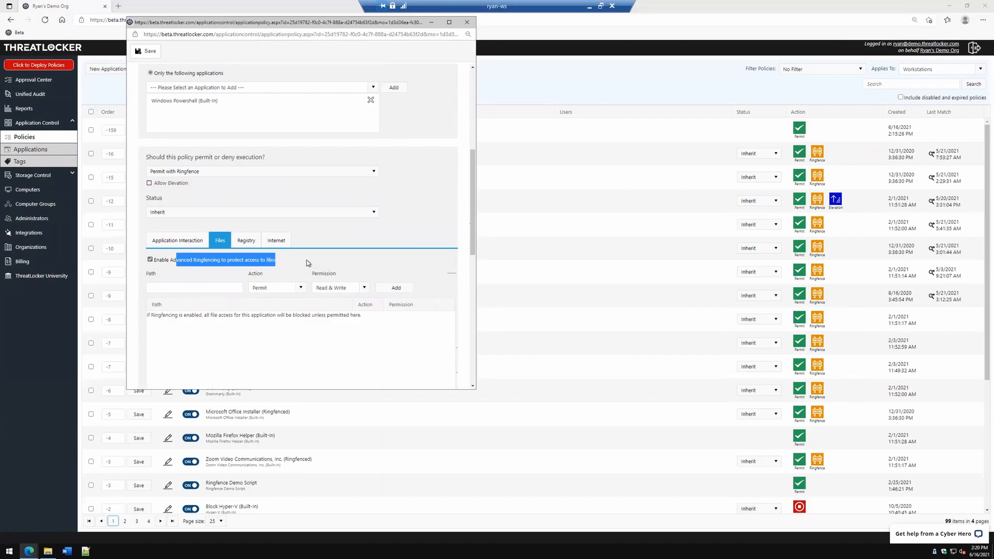
left_click(299, 261)
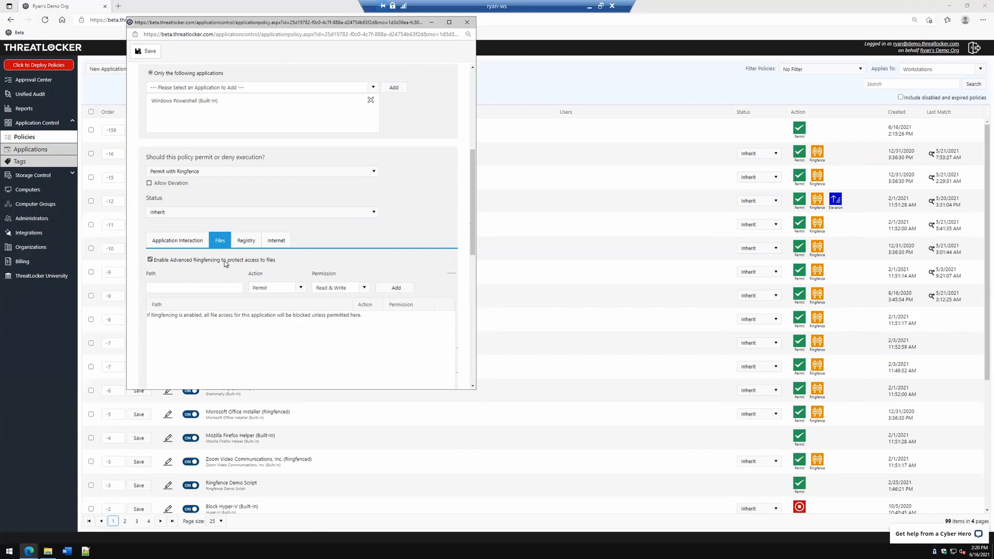
left_click_drag(197, 260, 254, 262)
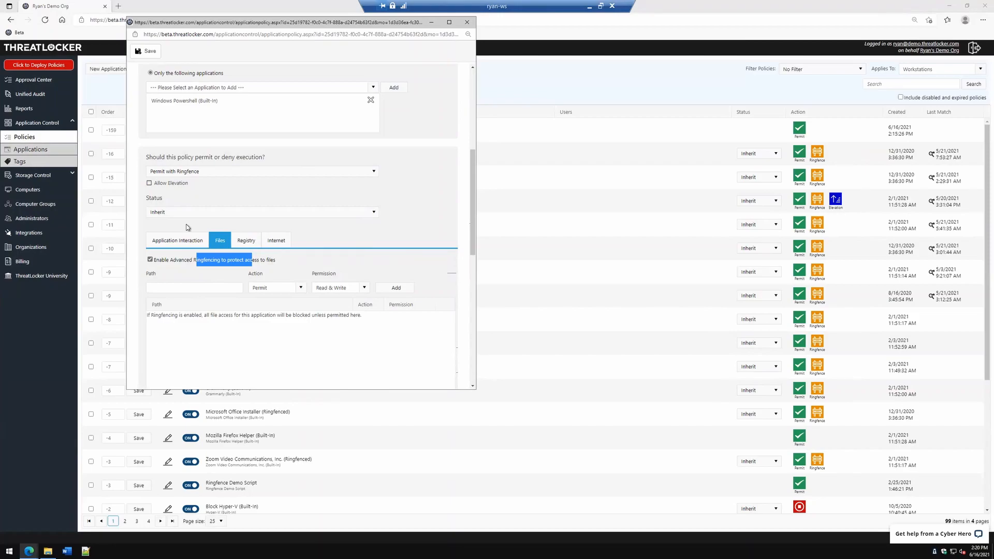
Examine the Powershell policy's restriction on applications accessing the internet.
left_click(280, 245)
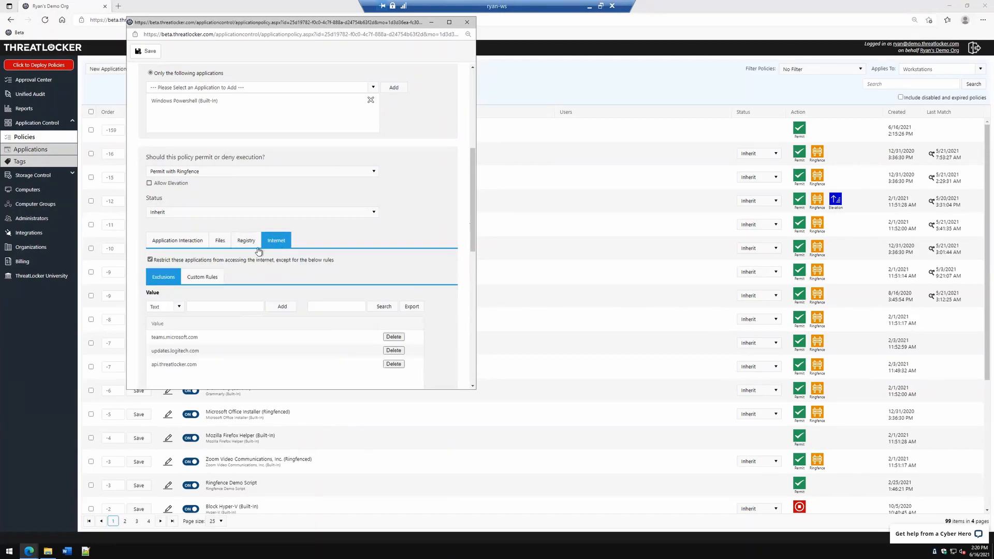
left_click_drag(227, 260, 378, 262)
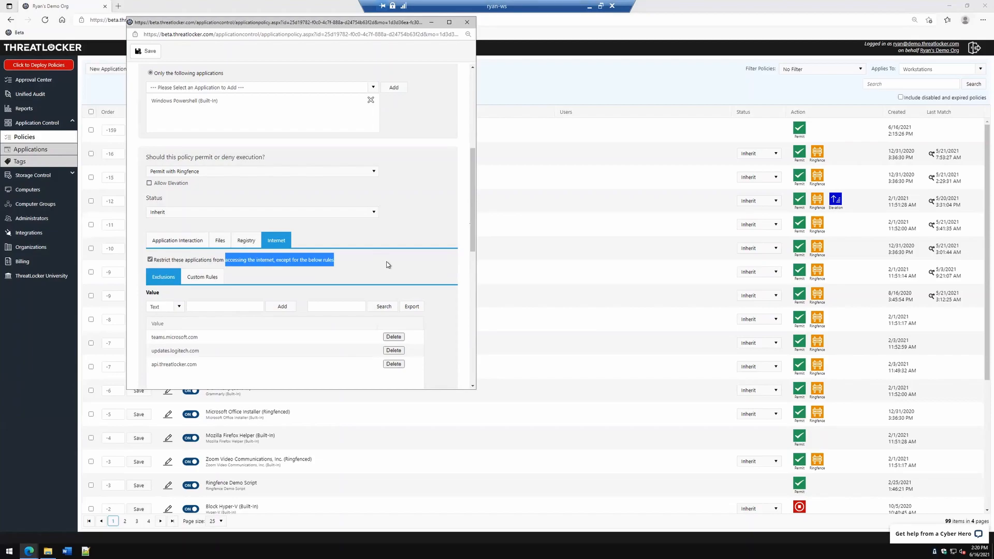
left_click(387, 264)
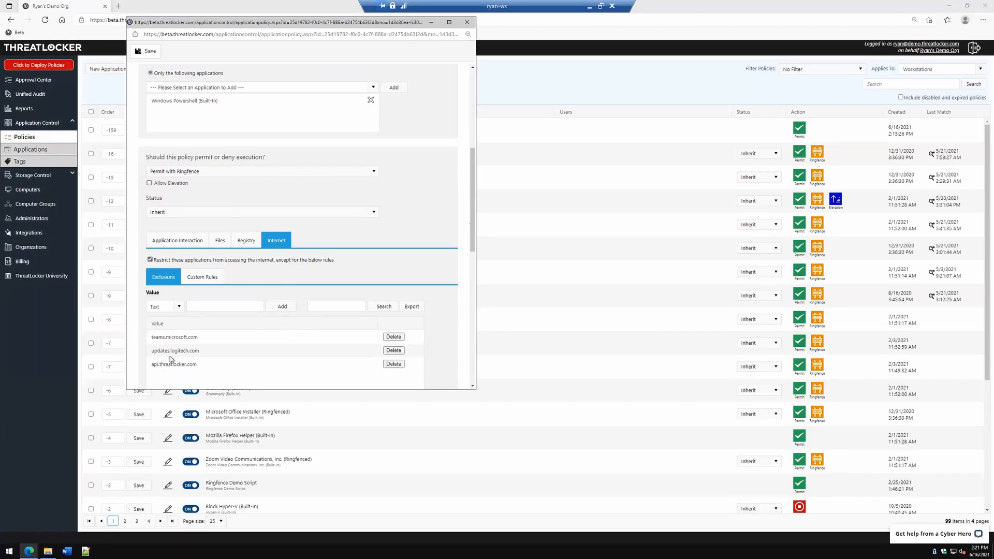
Review the exclusion addresses in the Powershell policy's internet rules, including teams.microsoft.com, updates.logitech.com and api.threatlocker.com.
left_click_drag(152, 337, 199, 353)
left_click(202, 355)
left_click_drag(159, 365, 179, 366)
left_click(201, 364)
left_click_drag(159, 337, 215, 339)
left_click_drag(168, 365, 209, 364)
left_click(224, 356)
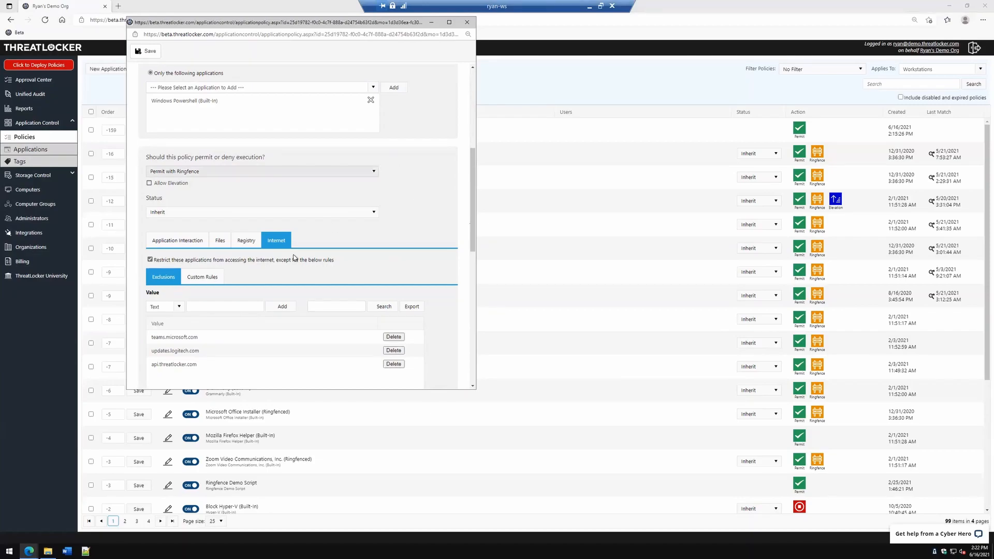
left_click_drag(163, 337, 205, 360)
left_click(223, 353)
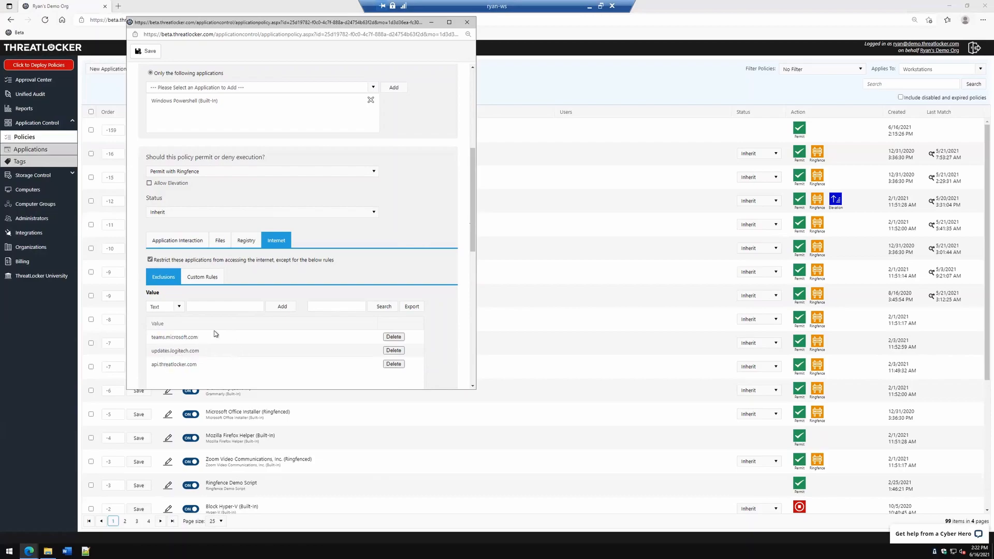
scroll(234, 337, "down", 2)
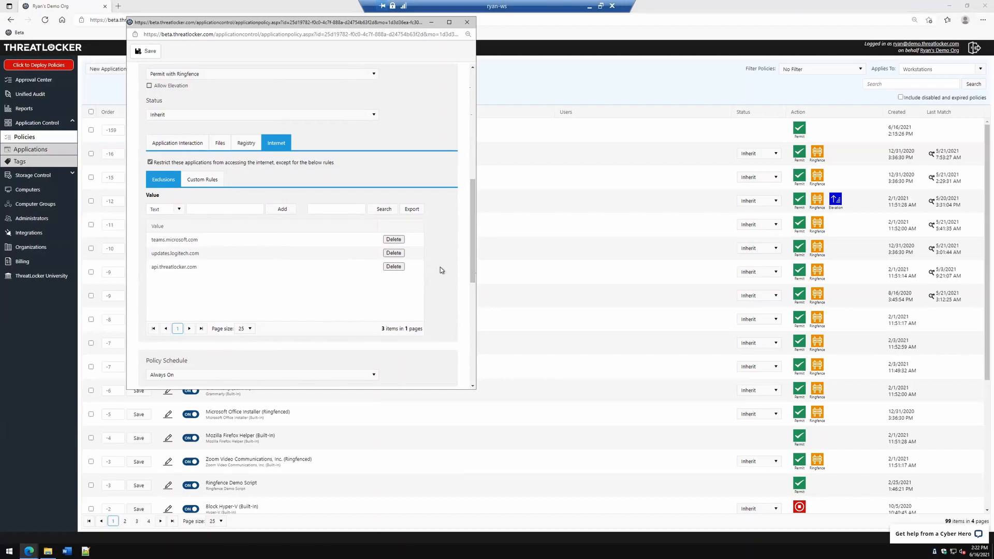
Close the Powershell policy and review the ThreatLocker Recommended suggested policies available for the Workstations group.
left_click_drag(166, 239, 182, 240)
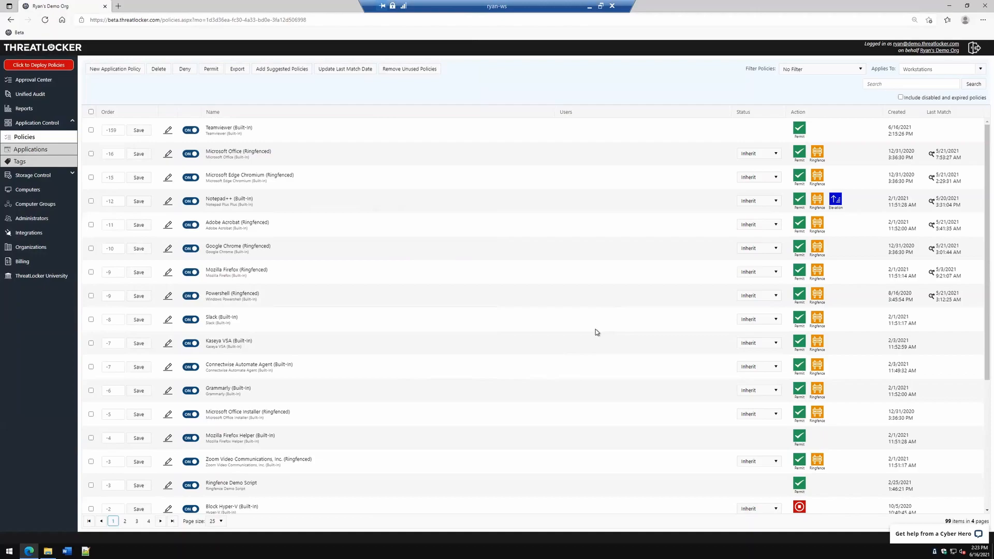
left_click(284, 70)
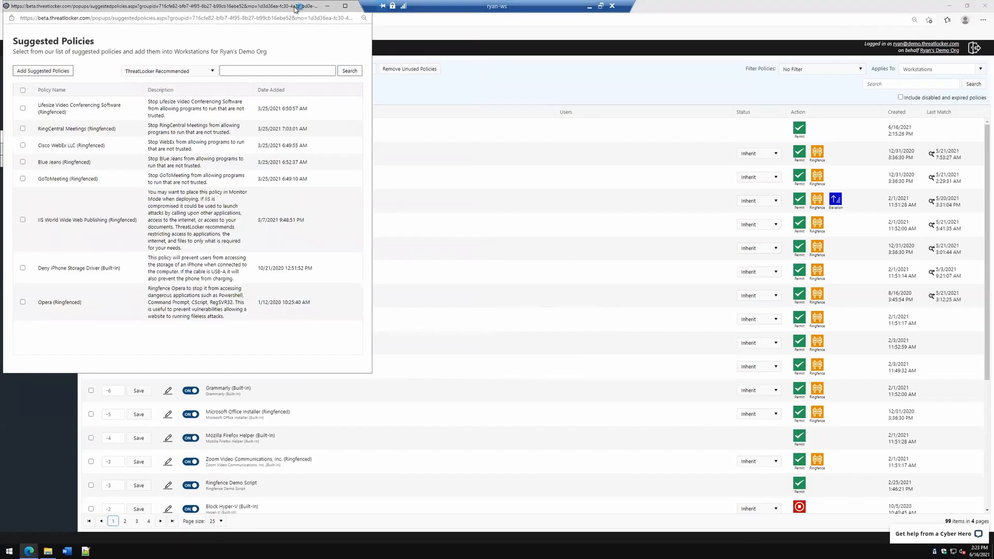
left_click(386, 64)
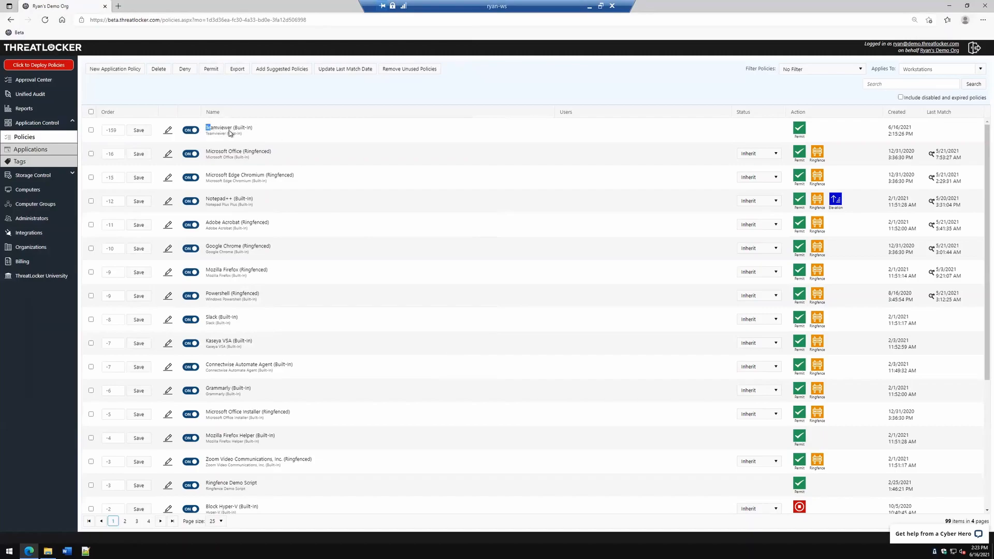
Examine the Teamviewer (Built-In) entry in the Workstations application policy list.
left_click_drag(205, 128, 231, 134)
left_click(273, 134)
left_click_drag(206, 128, 226, 130)
left_click(508, 167)
Run TeamViewer_Setup from the Downloads folder as administrator.
mouse_move(50, 548)
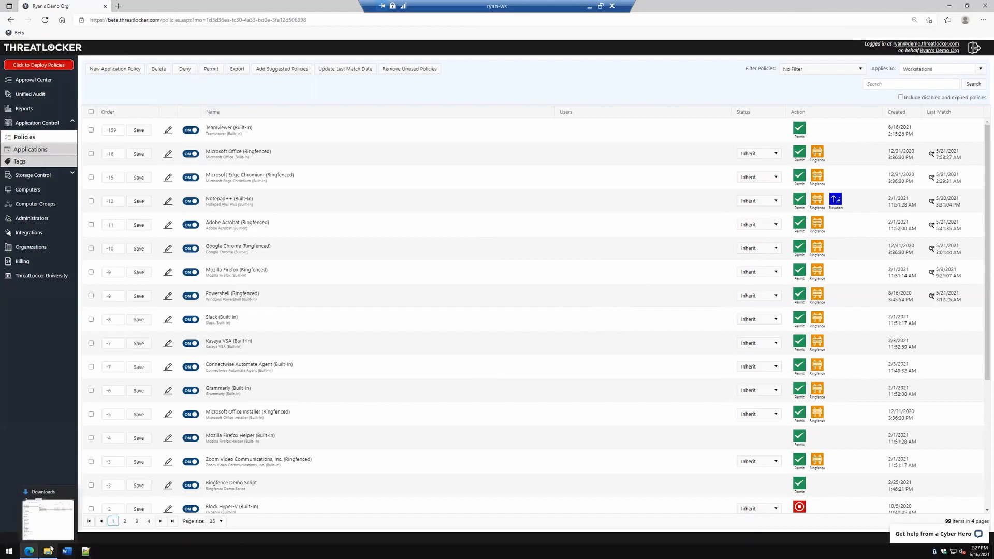
left_click(50, 549)
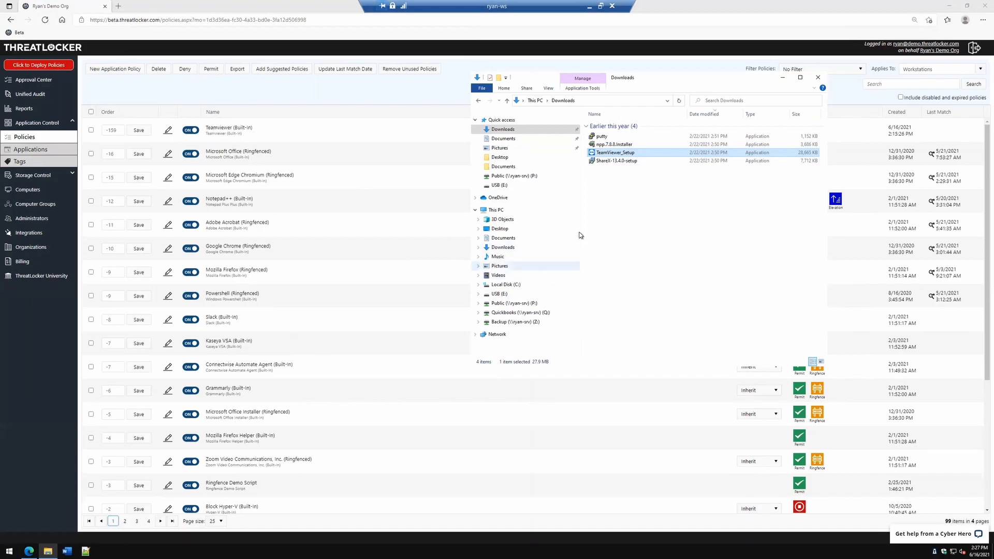
double_click(599, 153)
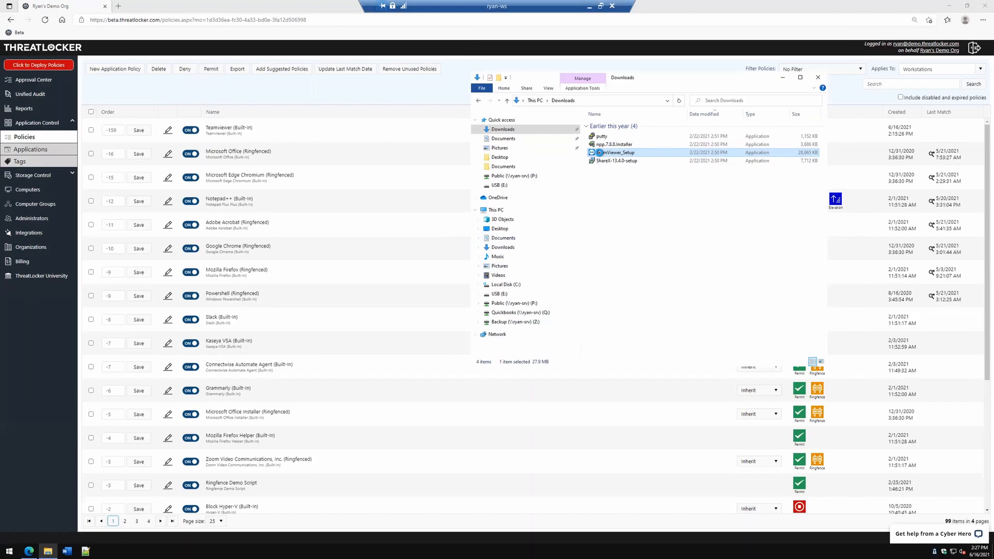
right_click(599, 153)
left_click(535, 167)
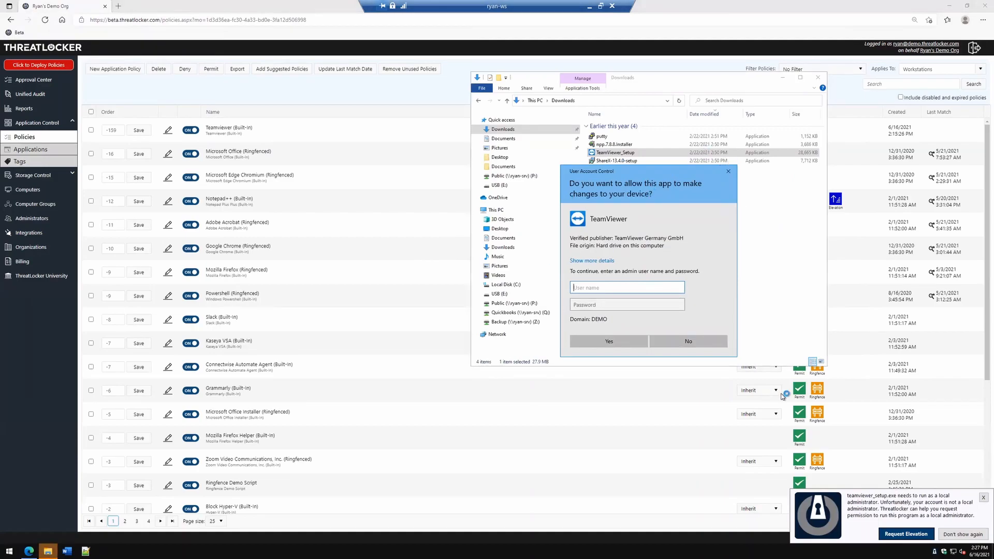
Dismiss the User Account Control prompt and send a ThreatLocker elevation request for teamviewer_setup.exe with the reason left blank.
left_click(728, 173)
left_click(905, 535)
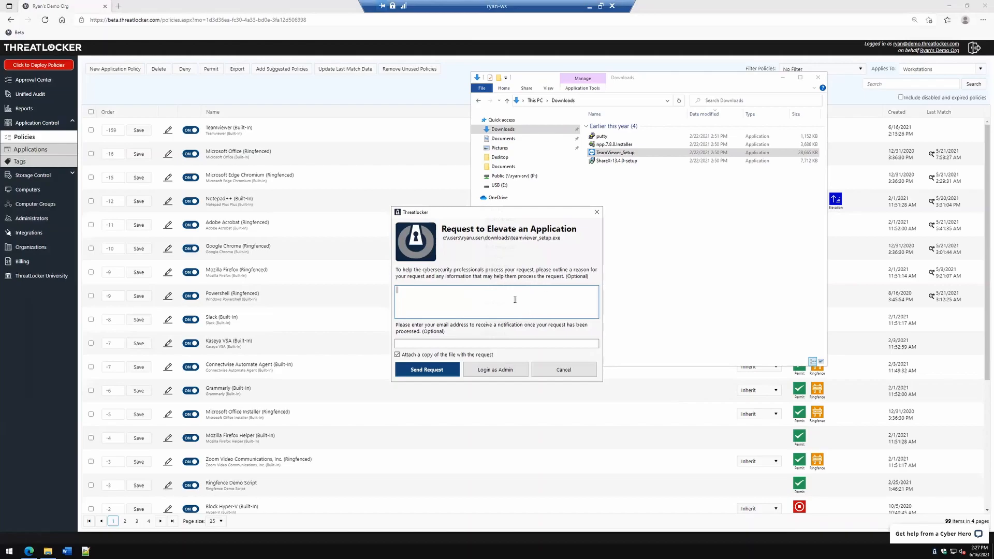
left_click(432, 369)
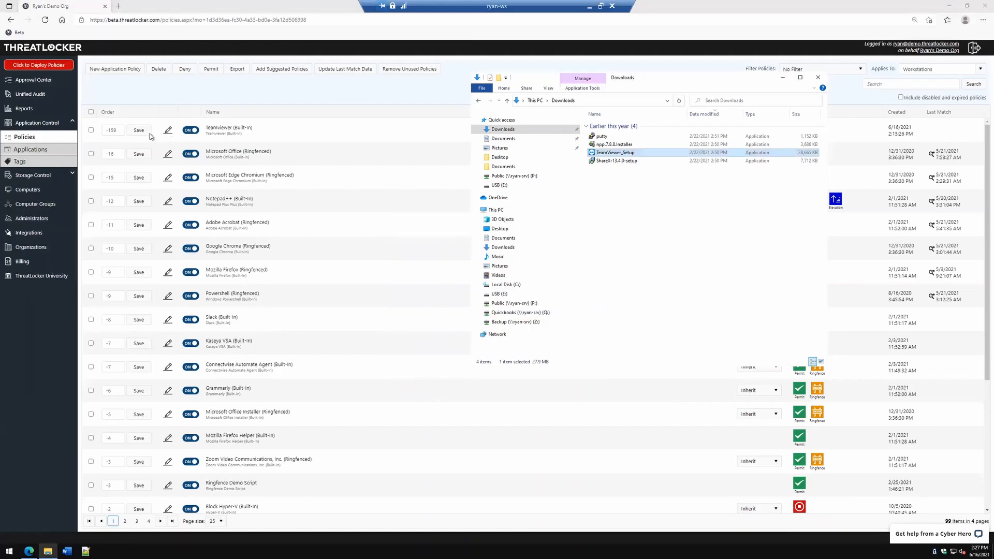
Open the pending elevation request for teamviewer_setup.exe from the Approval Center and enlarge its window.
left_click(46, 85)
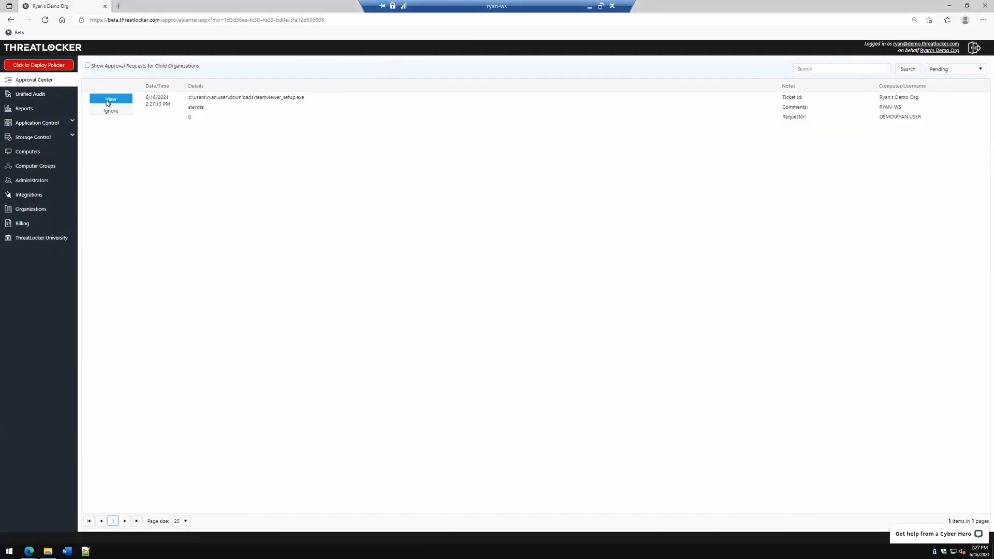
left_click(108, 102)
left_click_drag(145, 6, 224, 23)
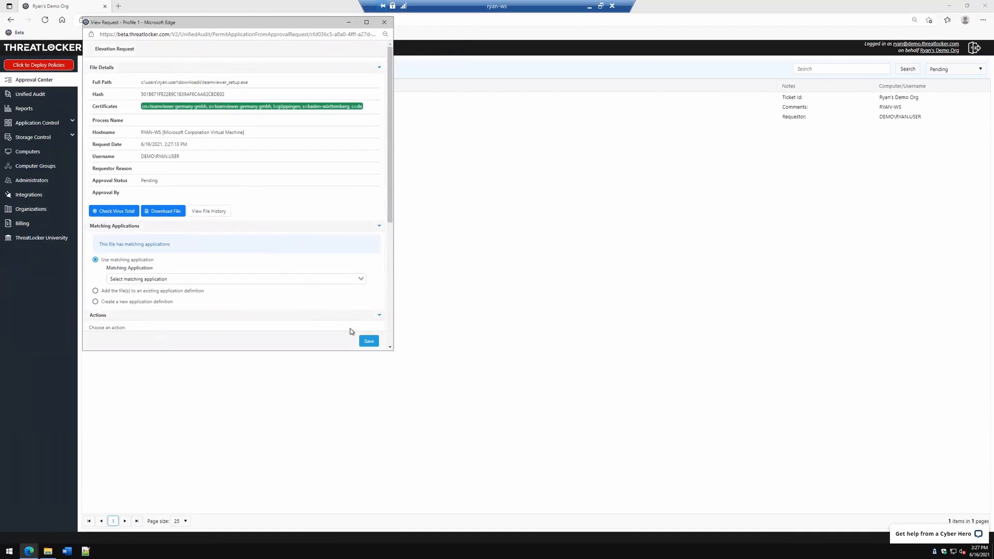
left_click_drag(391, 352, 437, 433)
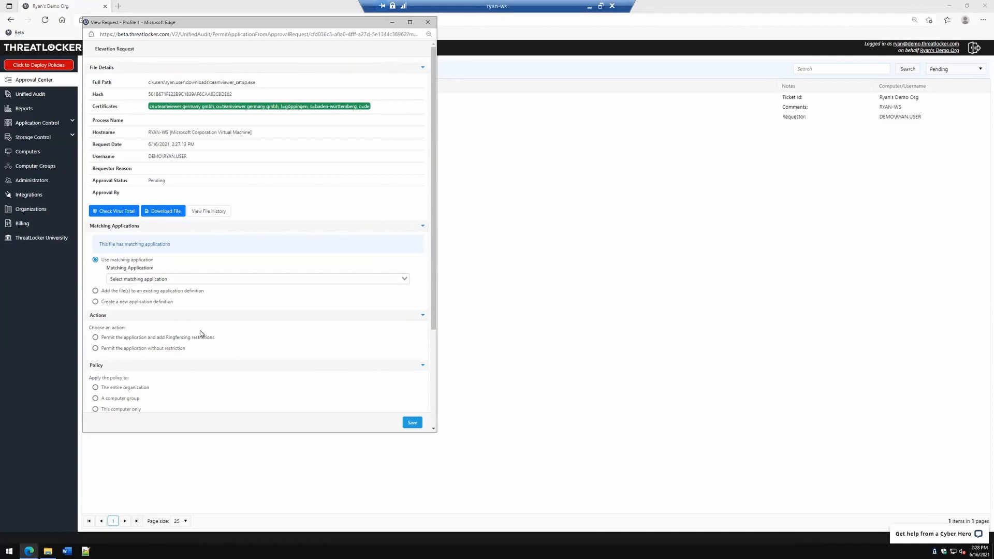
Match the elevation request to ThreatLocker\Teamviewer (Built-In) and permit the application without restriction.
left_click(159, 282)
left_click(155, 298)
left_click(162, 348)
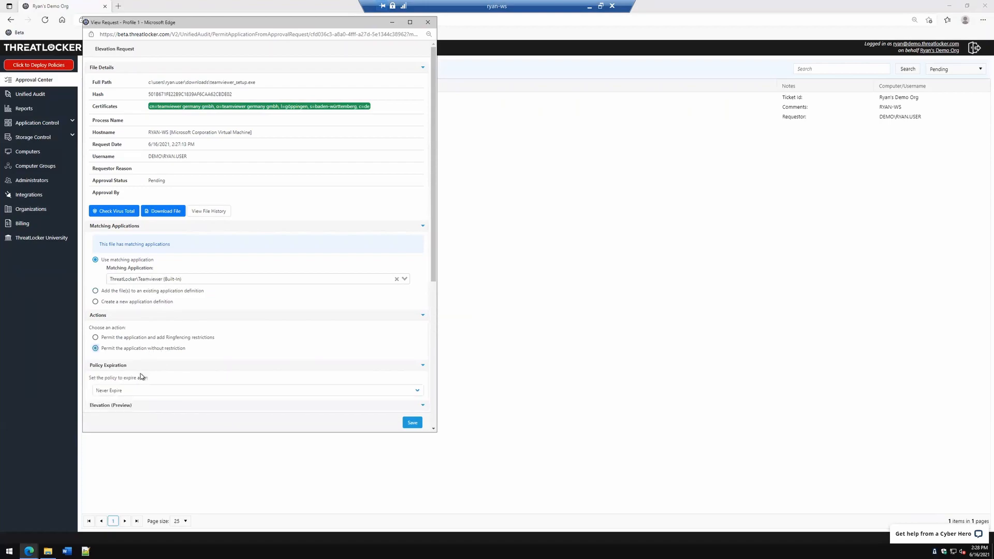
Set the policy to expire after 1 Hour, apply it to the Workstations computer group and save the approval.
left_click(132, 391)
left_click(120, 419)
key("Down")
scroll(125, 378, "down", 5)
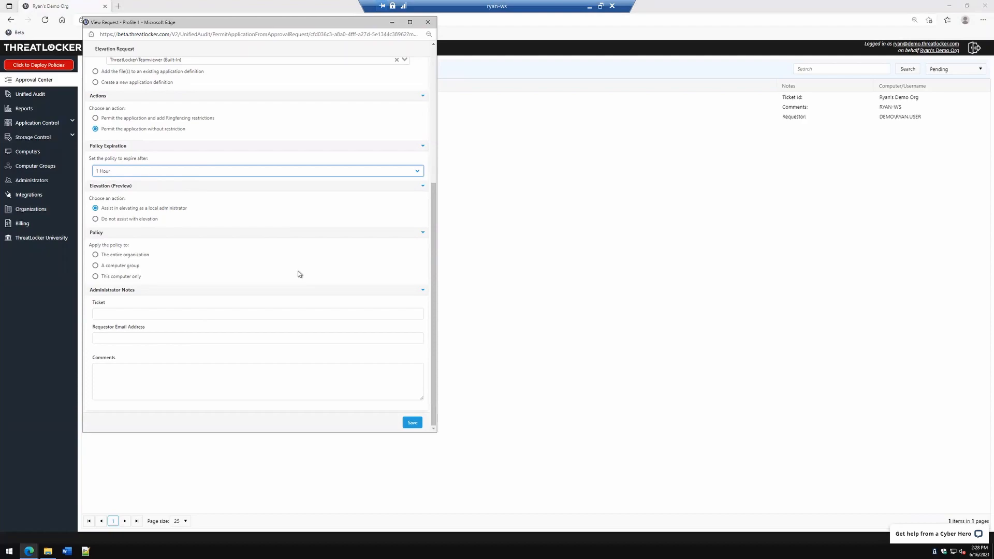
left_click(136, 267)
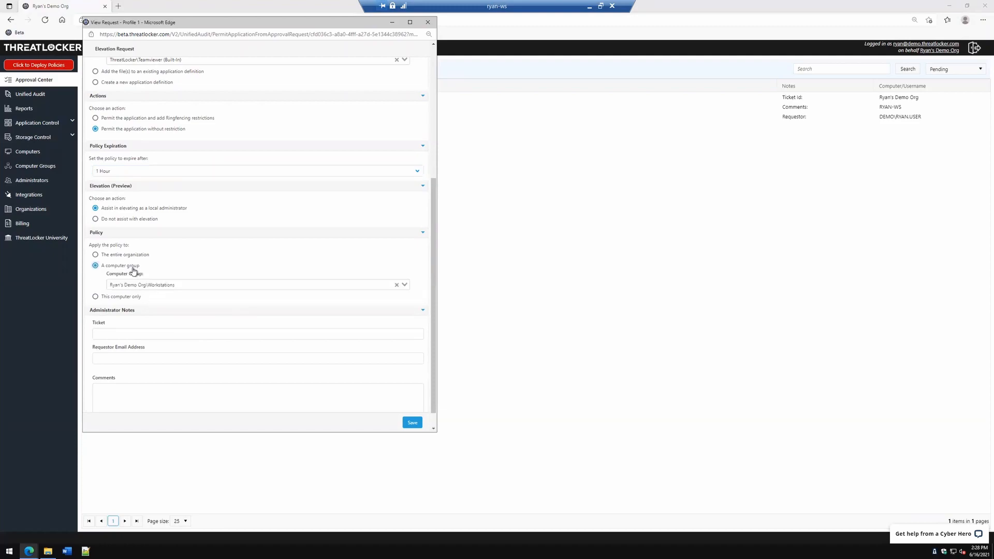
left_click(416, 423)
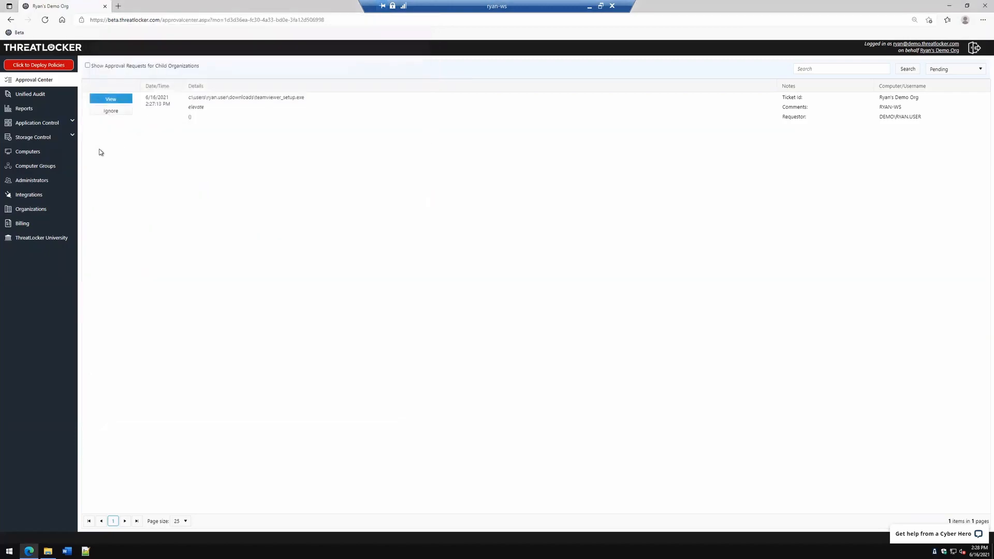
View the application policies for Workstations and examine the newly added Teamviewer (Built-In) policy.
left_click(46, 125)
left_click(26, 137)
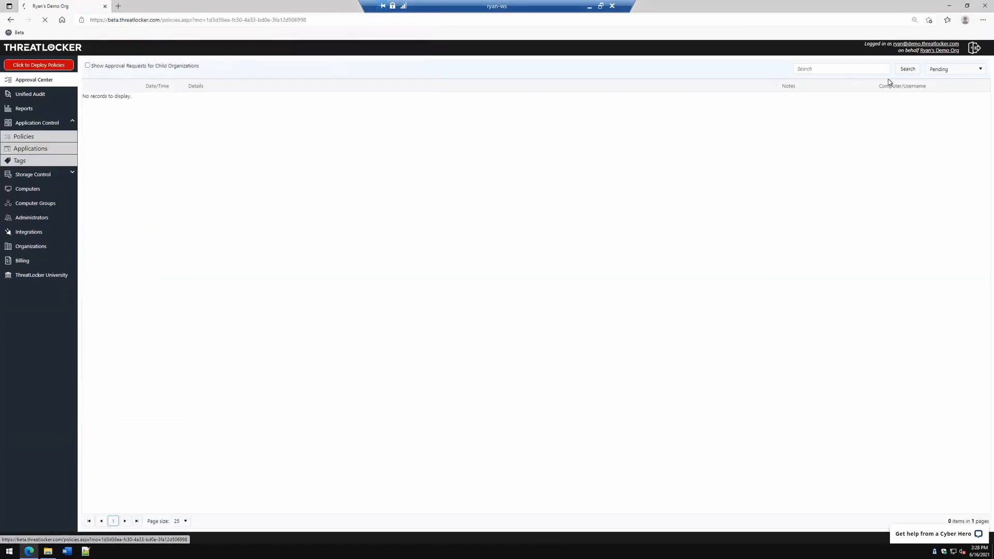
left_click(931, 69)
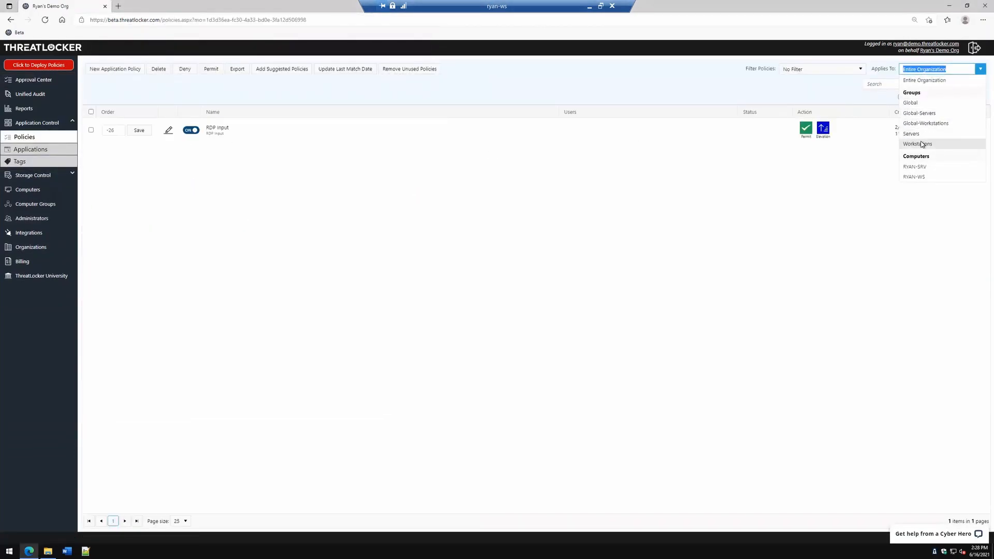
left_click(920, 144)
left_click_drag(207, 129, 241, 130)
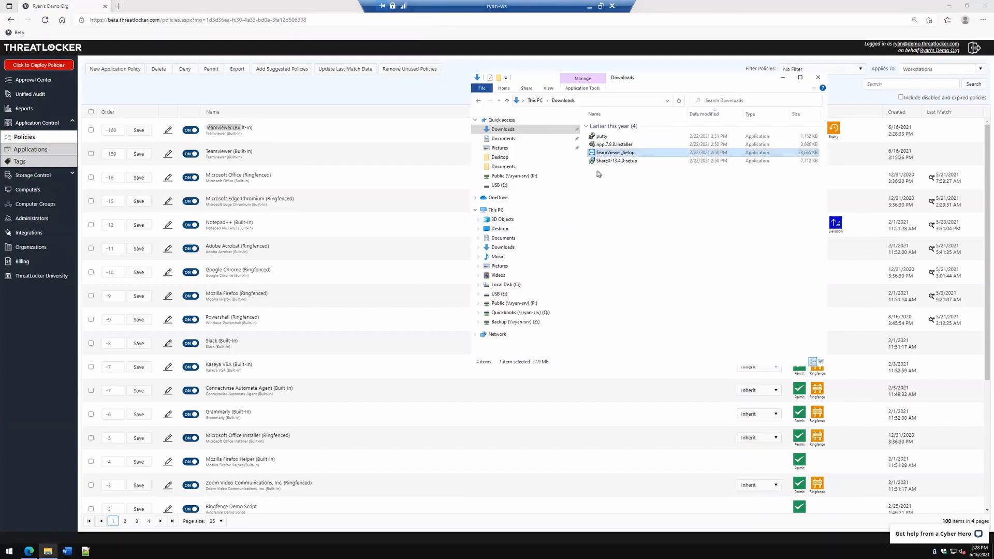
Test the elevation policy by running TeamViewer_Setup as administrator, and close the TeamViewer installer without installing.
double_click(599, 153)
right_click(599, 152)
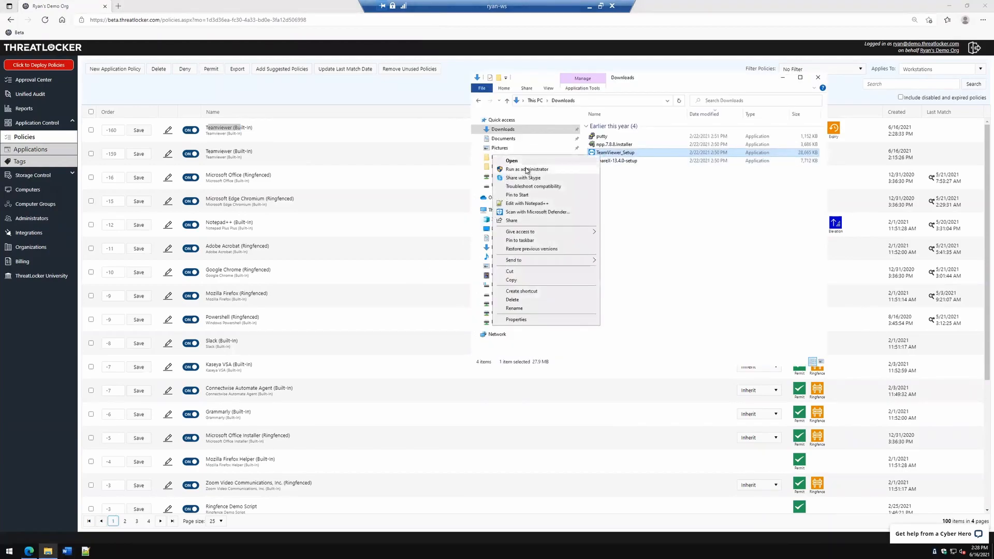
left_click(528, 169)
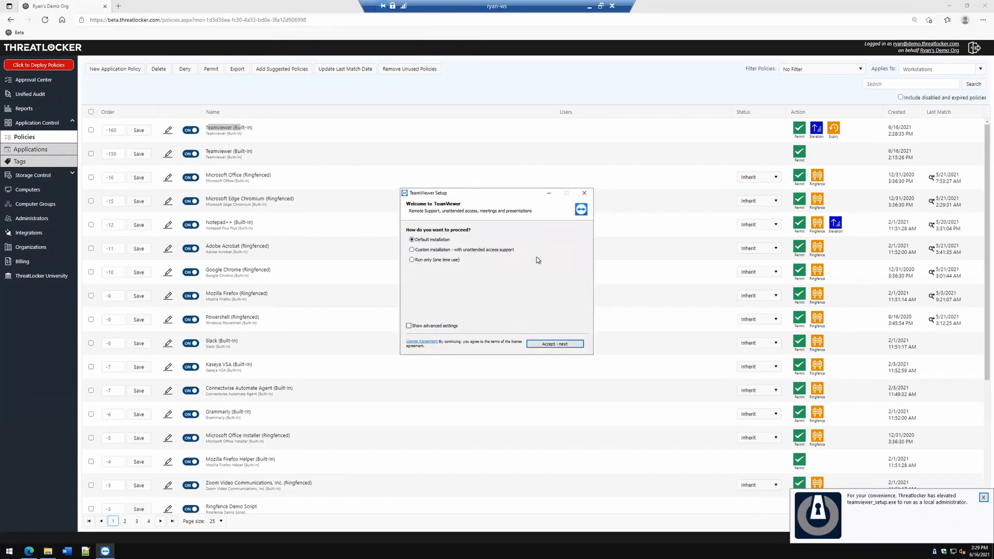
left_click(583, 193)
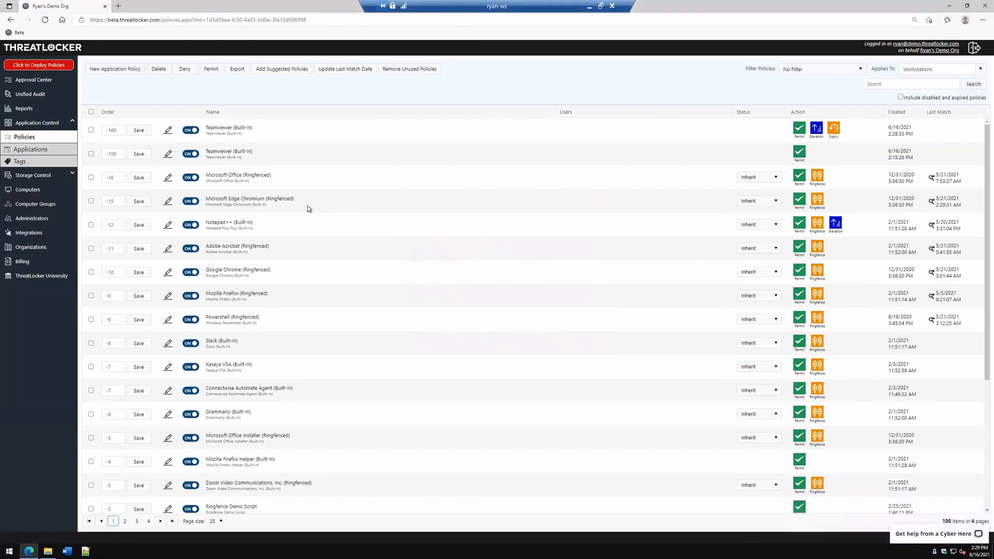
Point out the Notepad++ (Built-In) policy and launch Notepad++ as administrator, moving its window aside.
left_click_drag(206, 225, 247, 225)
left_click(89, 550)
right_click(87, 549)
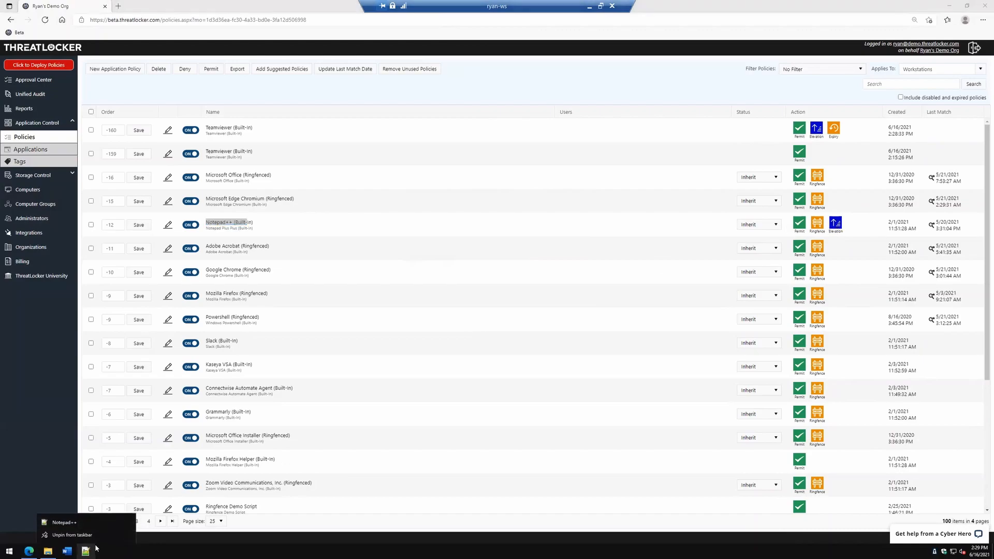
right_click(78, 520)
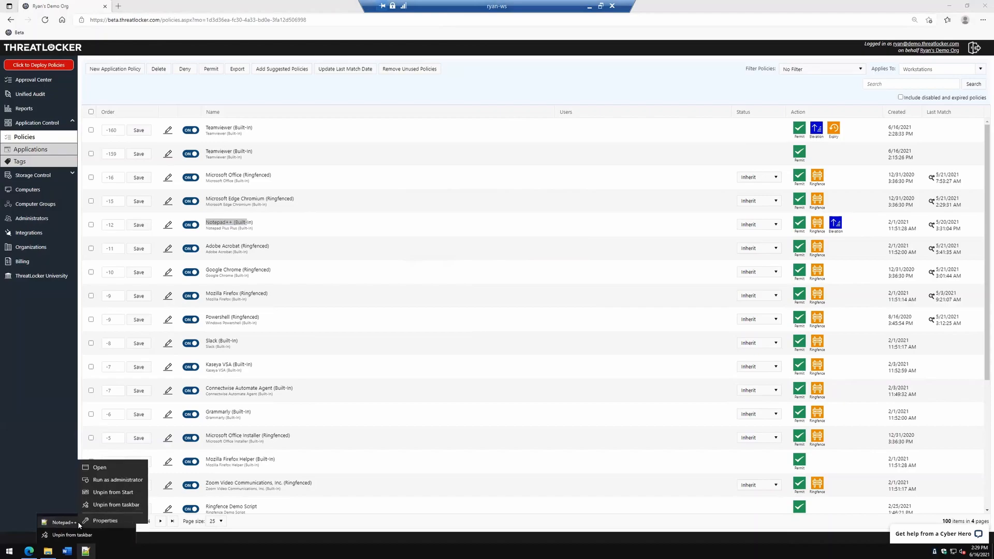
left_click(106, 477)
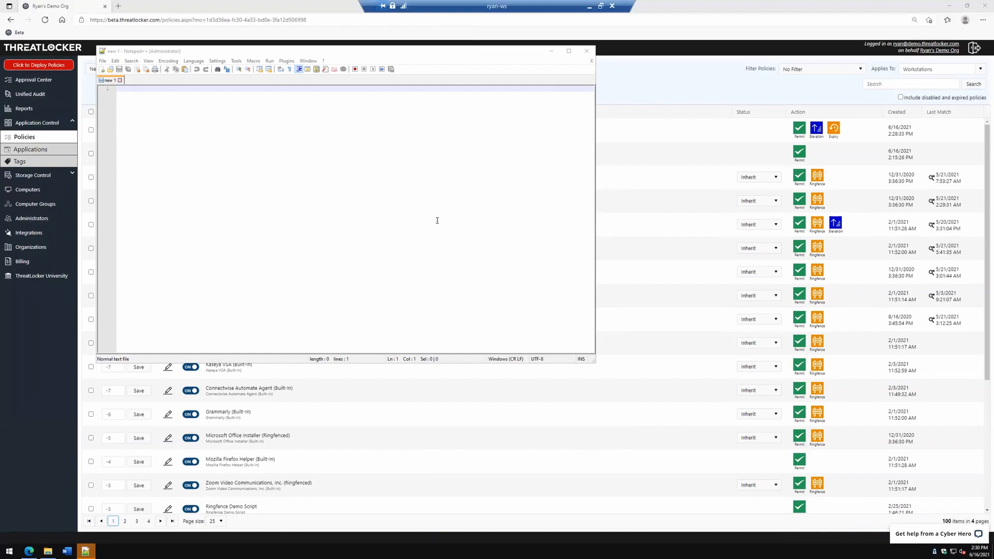
left_click_drag(421, 54, 639, 67)
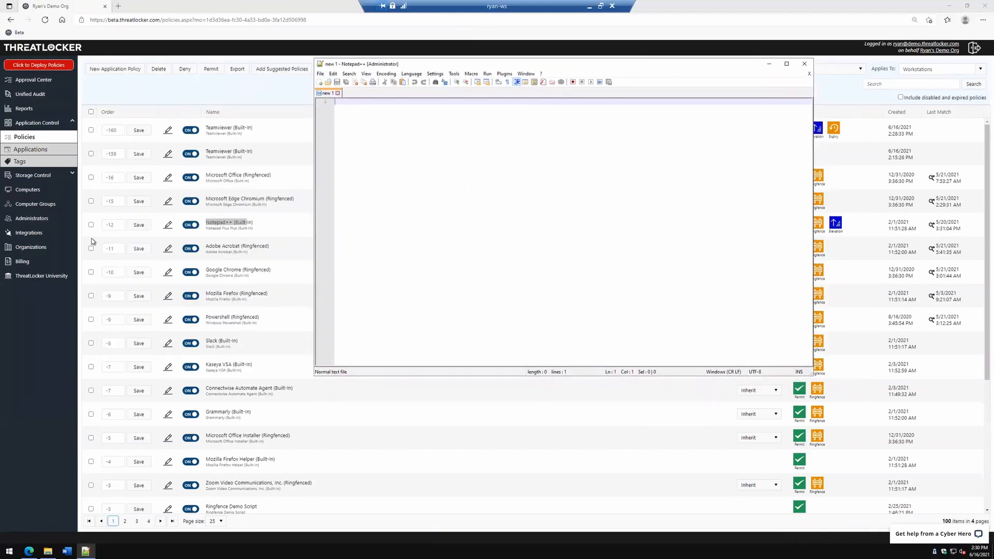
Open the maintenance schedule of the Windows 10 Enterprise workstation and choose Elevation Mode as the maintenance type.
left_click(27, 191)
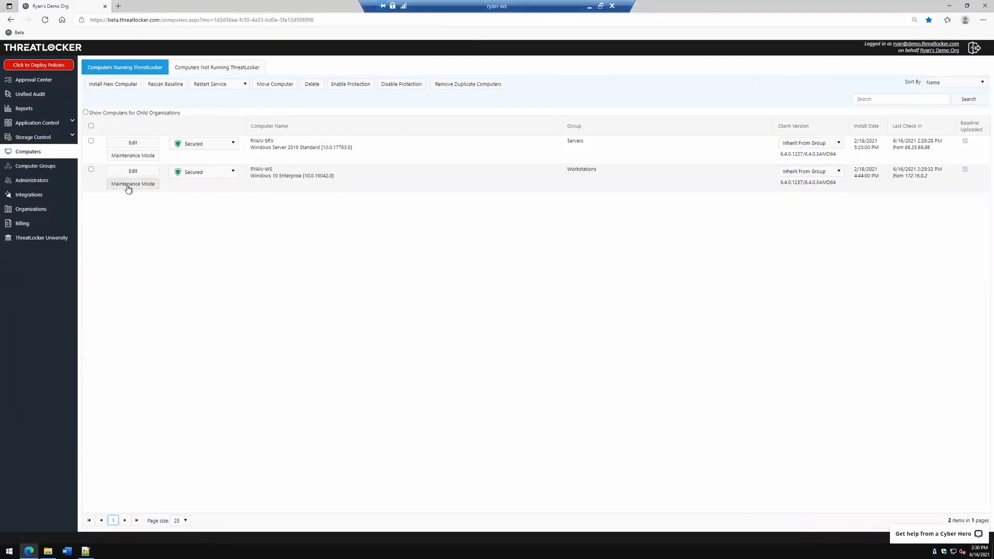
left_click(128, 186)
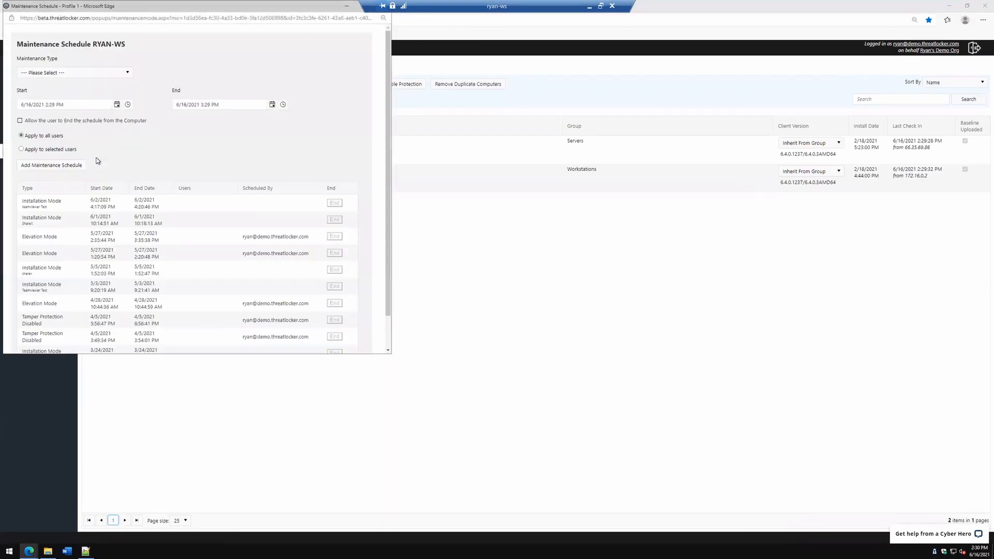
left_click(75, 73)
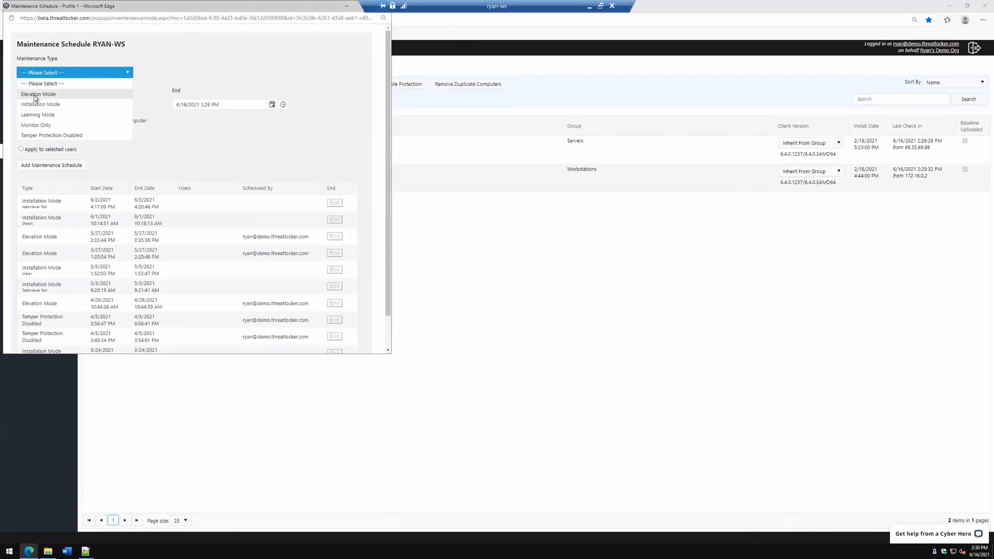
left_click(41, 95)
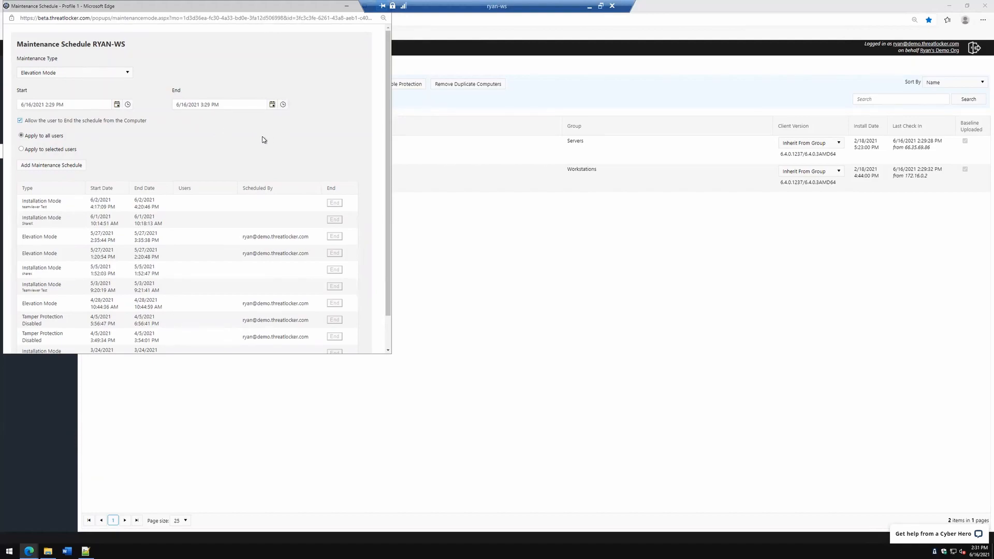
Set the maintenance type to Installation Mode and the schedule's start time to 6:00 PM on 6/16/2021.
left_click(103, 76)
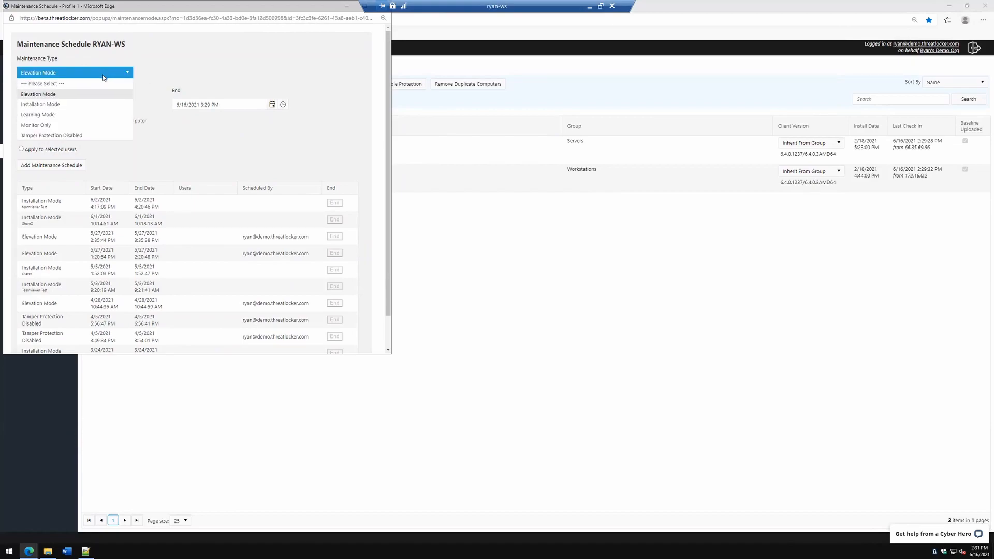
left_click(60, 105)
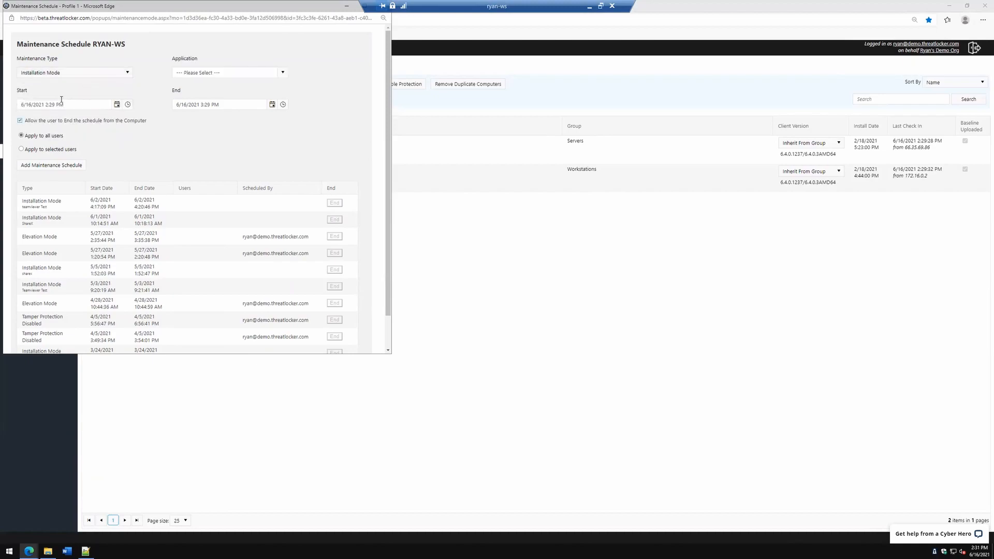
left_click(116, 105)
left_click(127, 104)
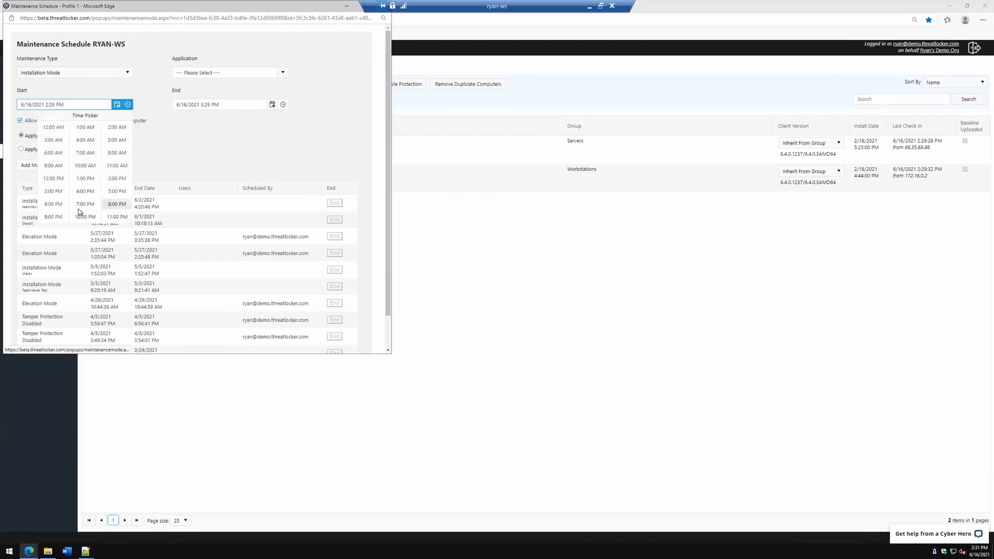
left_click(53, 204)
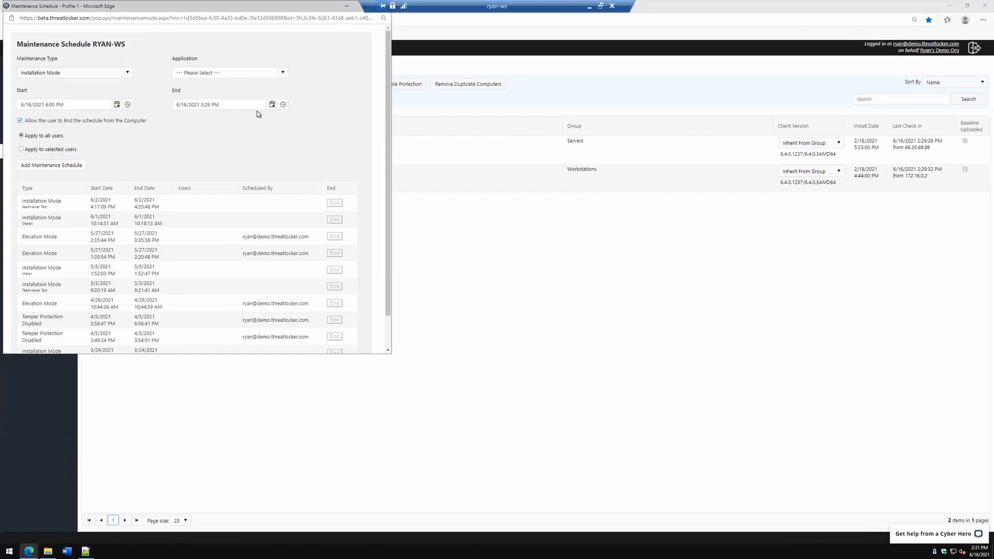
left_click_drag(296, 11, 308, 20)
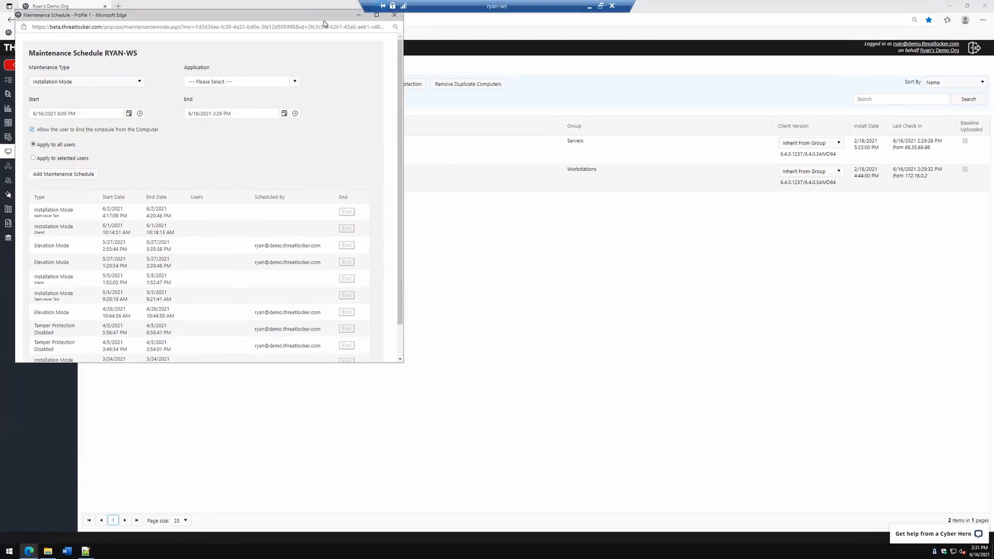
Close the maintenance schedule without adding it, and bring the Notepad++ window running as administrator to the front.
left_click(395, 15)
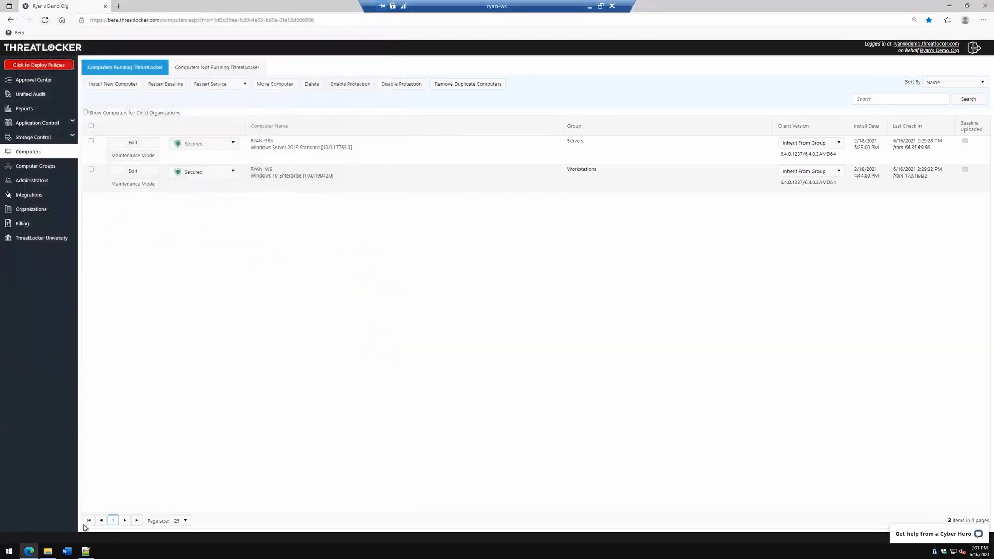
left_click(86, 550)
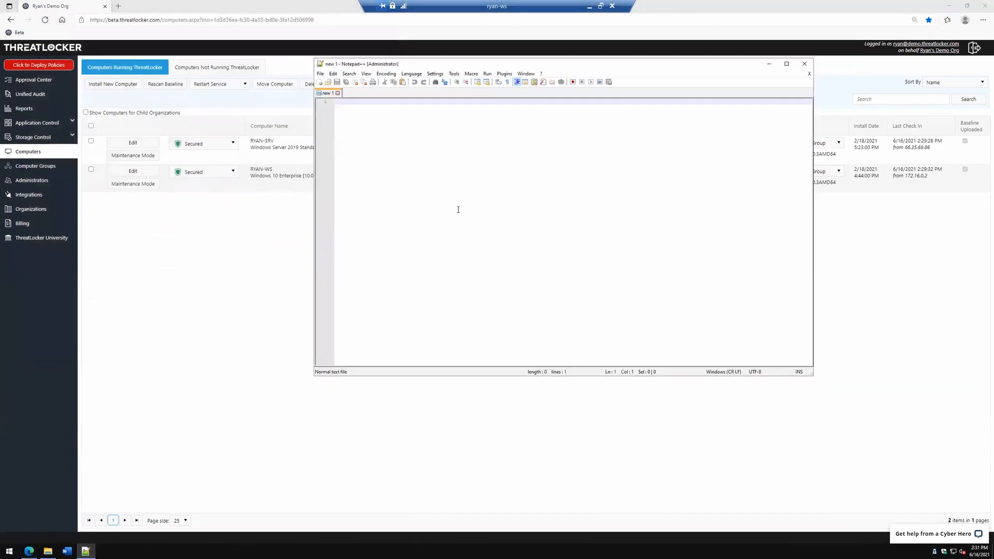
left_click_drag(440, 67, 376, 74)
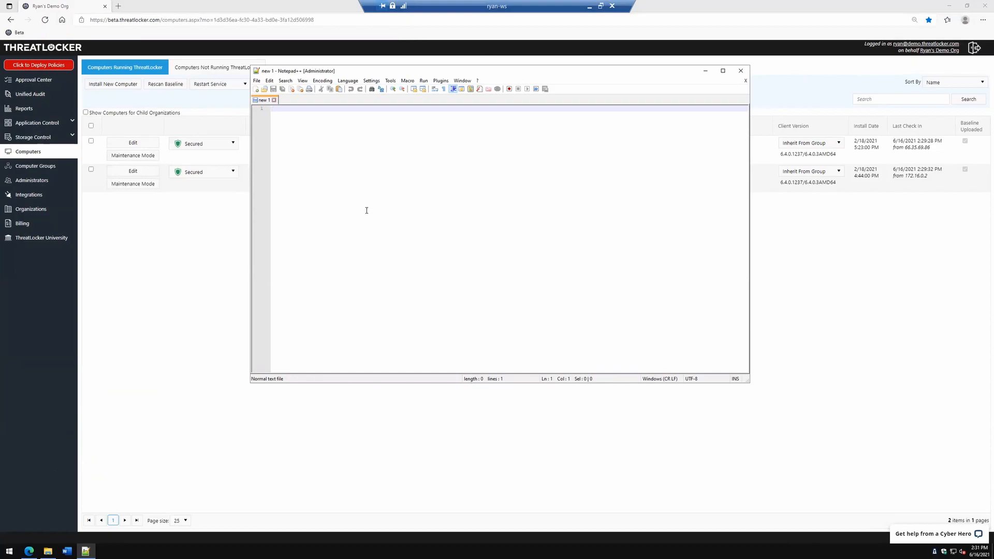
Launch the powershell shortcut in Documents from Notepad++'s Open dialog, and close PowerShell, the dialog and Notepad++.
left_click(265, 92)
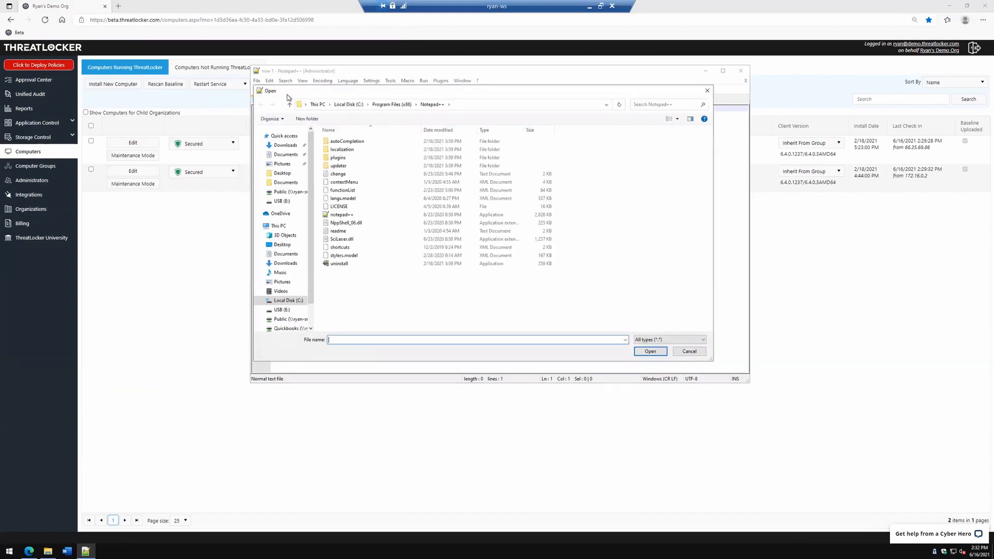
left_click(285, 154)
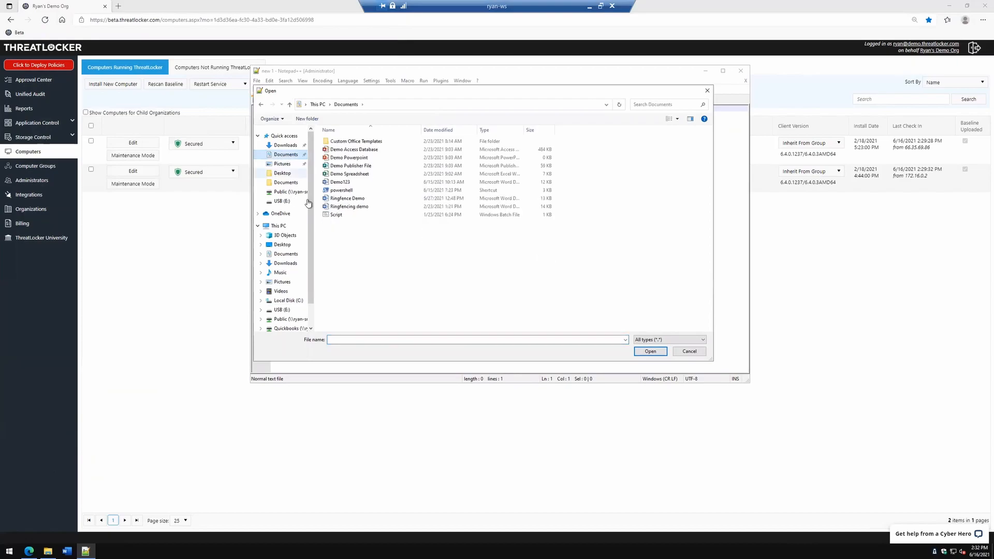
left_click(326, 191)
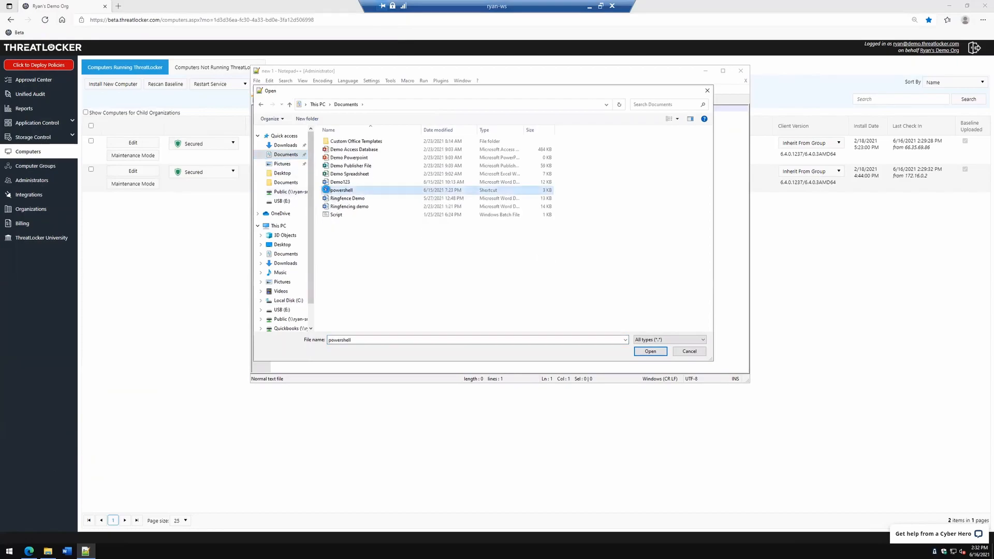
right_click(325, 190)
left_click(282, 224)
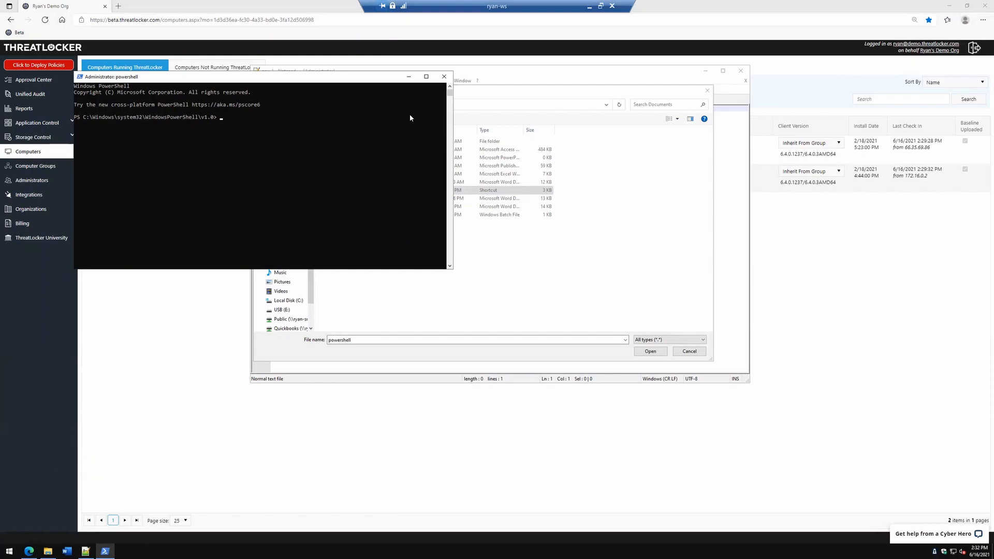
left_click(443, 77)
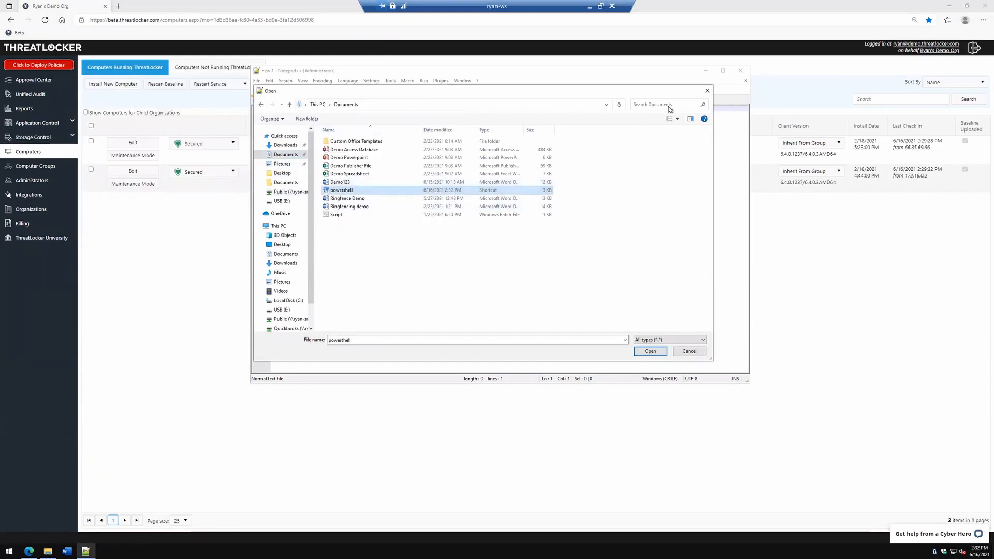
left_click(706, 92)
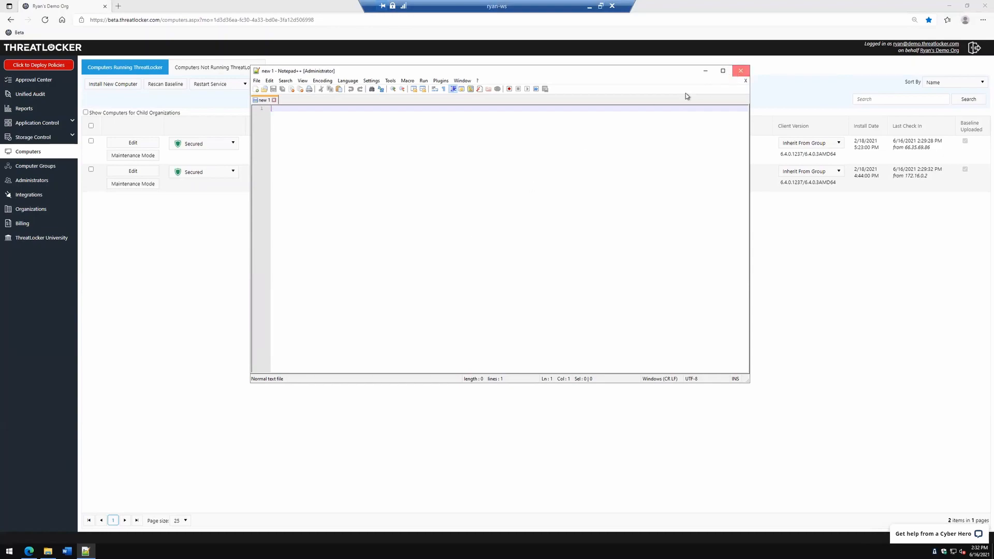
left_click(740, 70)
Show the application control policies that apply to the Workstations group.
left_click(50, 128)
left_click(31, 137)
left_click(943, 71)
left_click(916, 144)
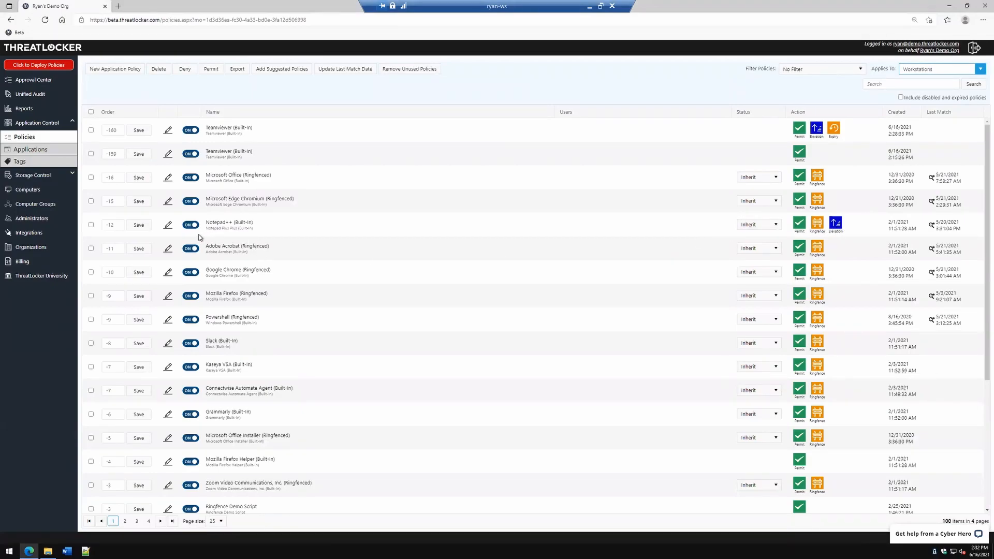
In the Notepad++ (Built-In) policy, choose to deny interaction with all applications except those listed, and close it without saving.
left_click(174, 228)
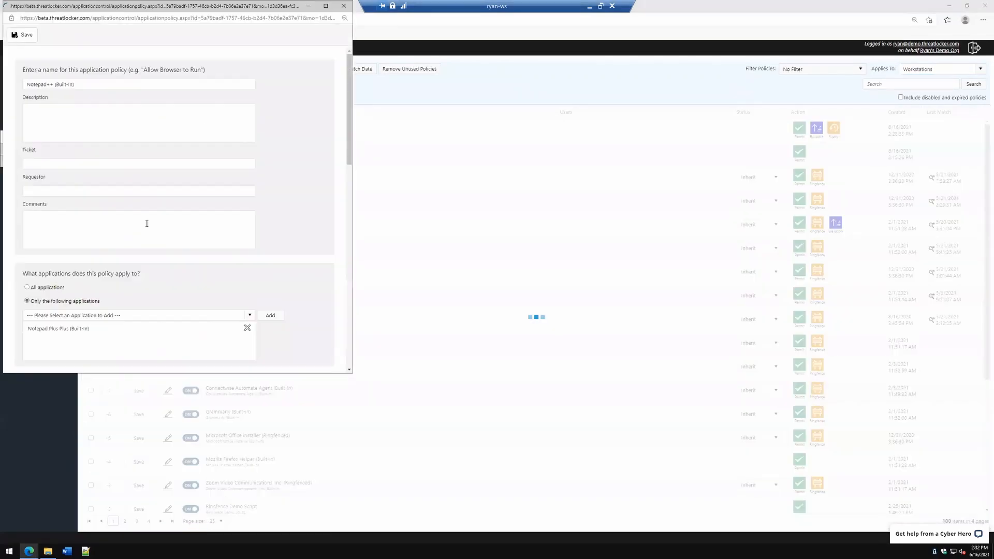
scroll(100, 243, "down", 5)
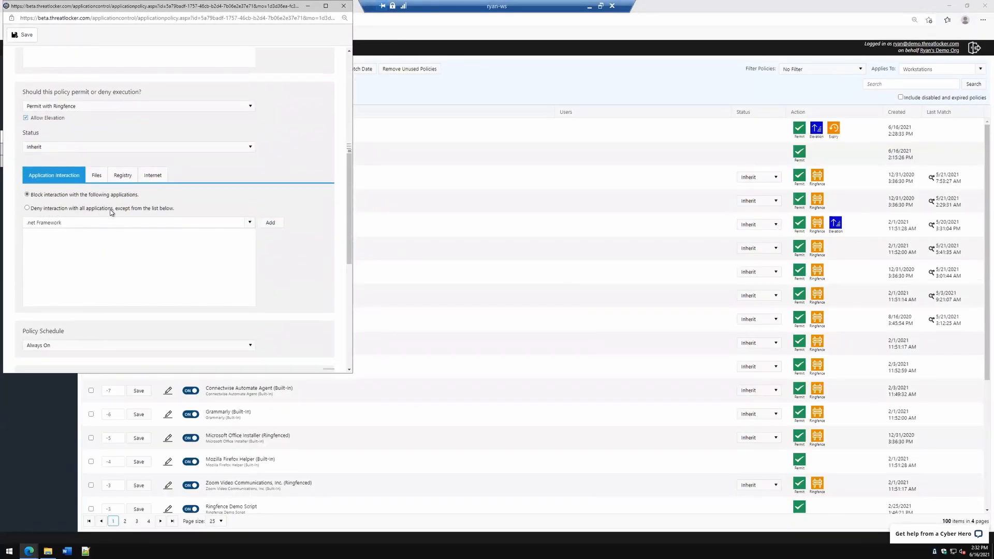
left_click(32, 209)
left_click(344, 8)
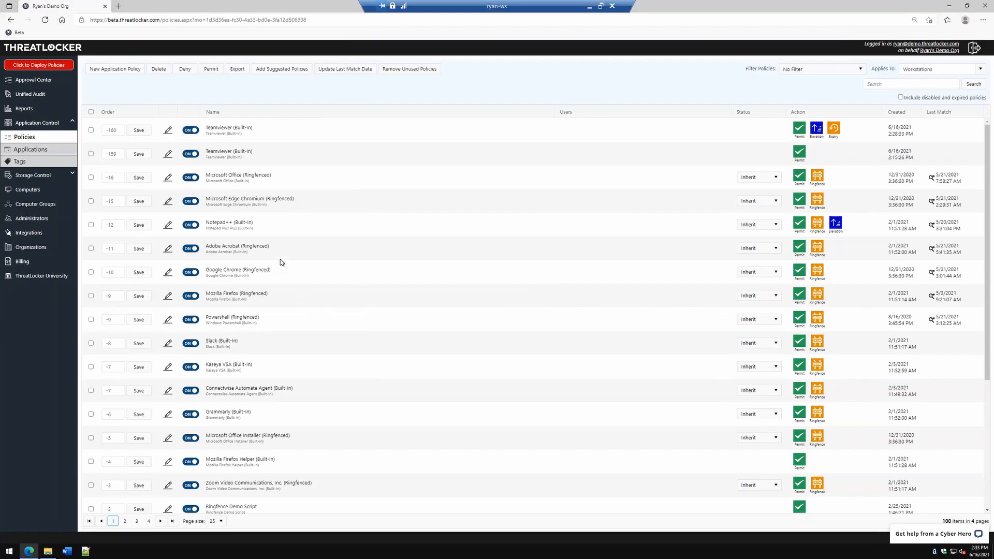
Search the Unified Audit for the path *demo123.docx with the start date set to 6/15/2021.
left_click(49, 180)
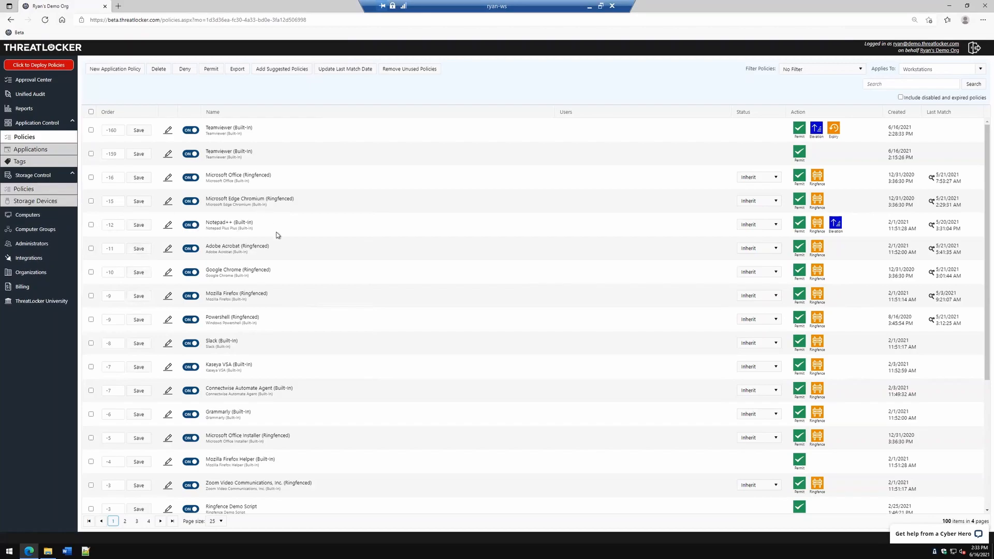
left_click(31, 95)
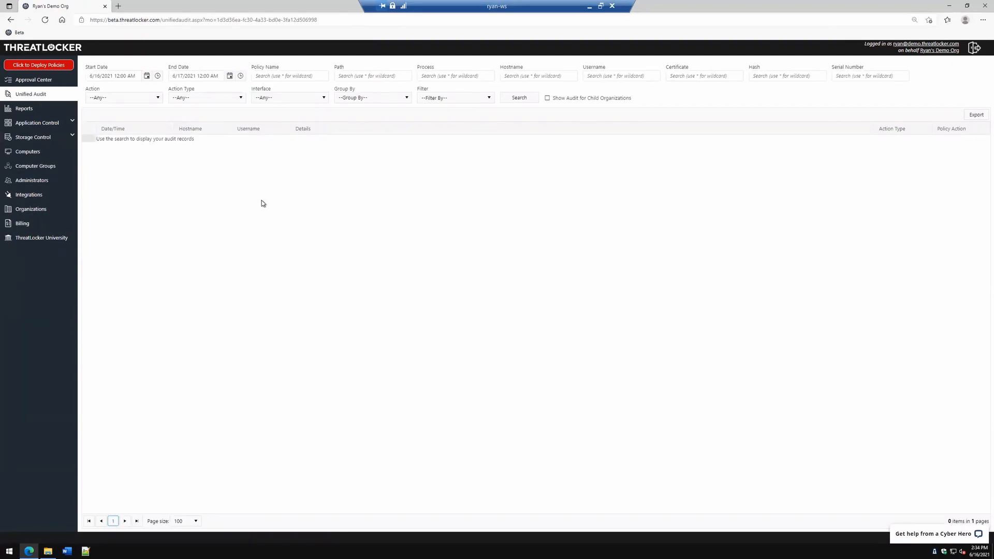
left_click(146, 76)
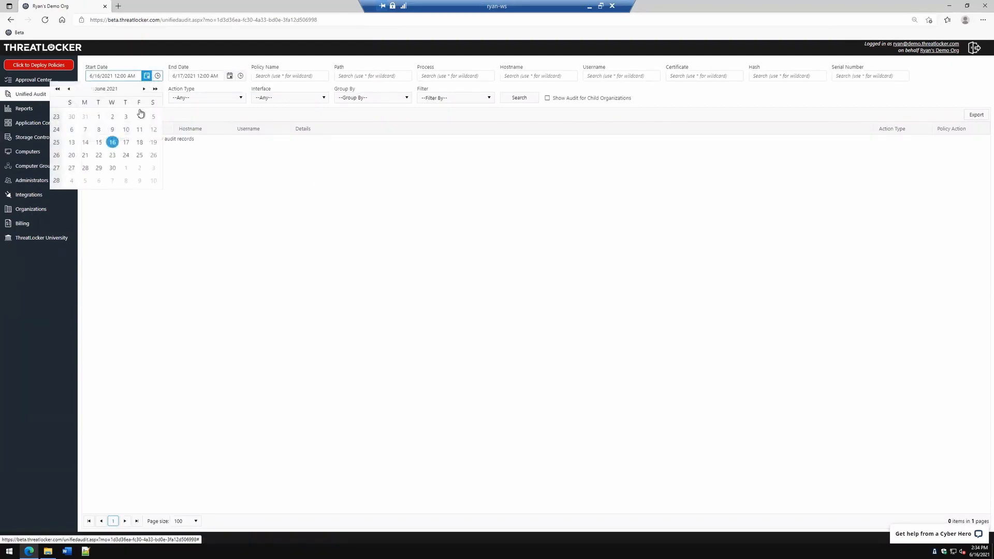
left_click(99, 142)
left_click(454, 76)
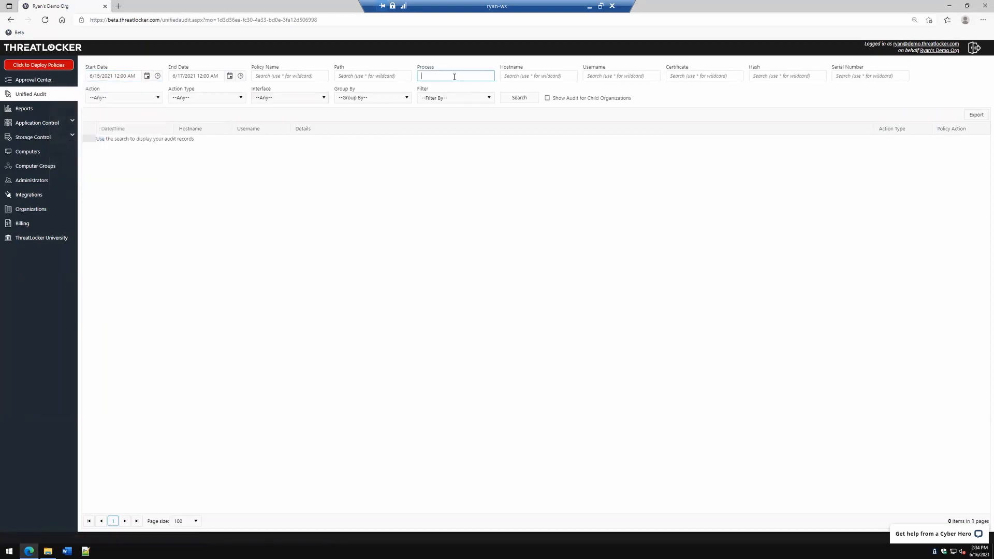
left_click(374, 76)
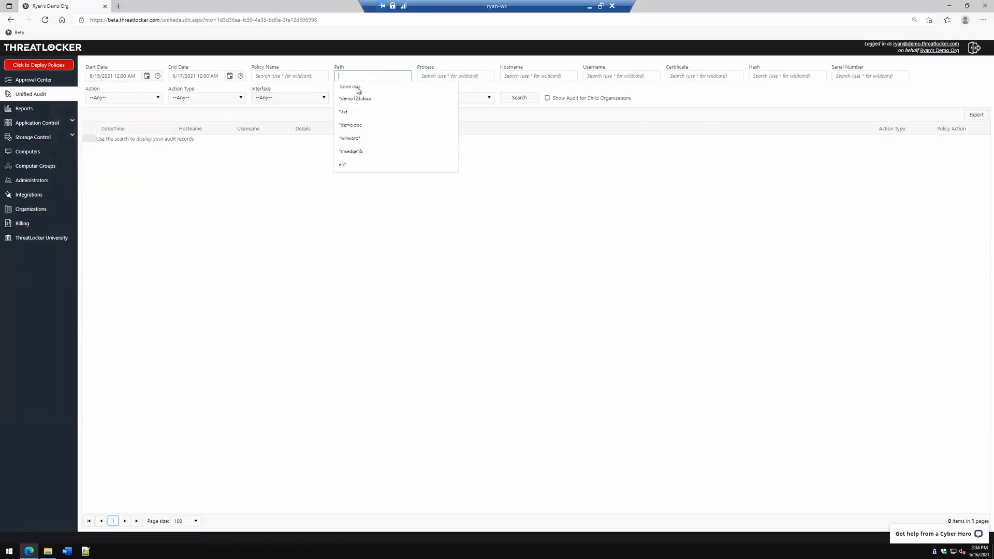
left_click(355, 98)
left_click(528, 97)
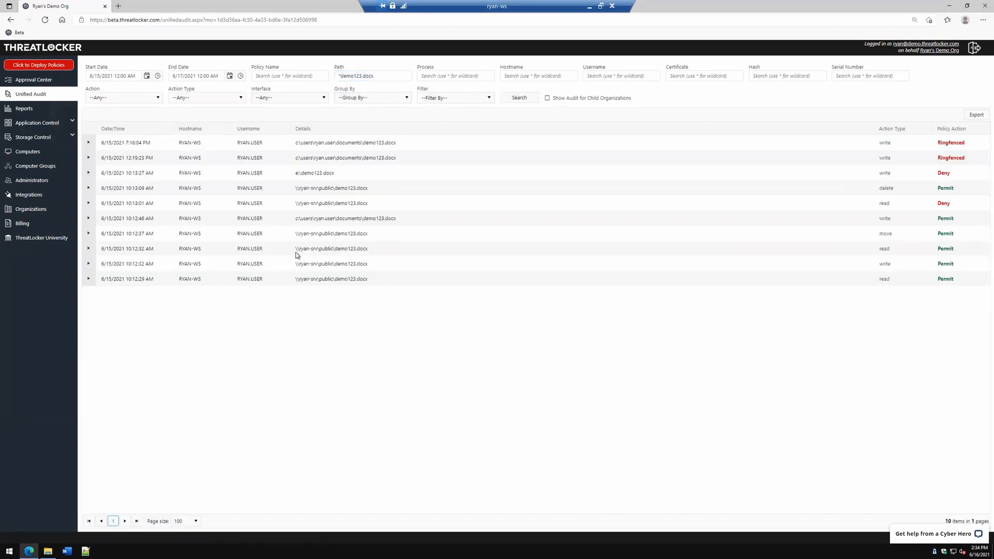
Point out the audit records' public share path, their read, write and move actions, and the copy in the Documents folder.
left_click_drag(296, 253, 357, 254)
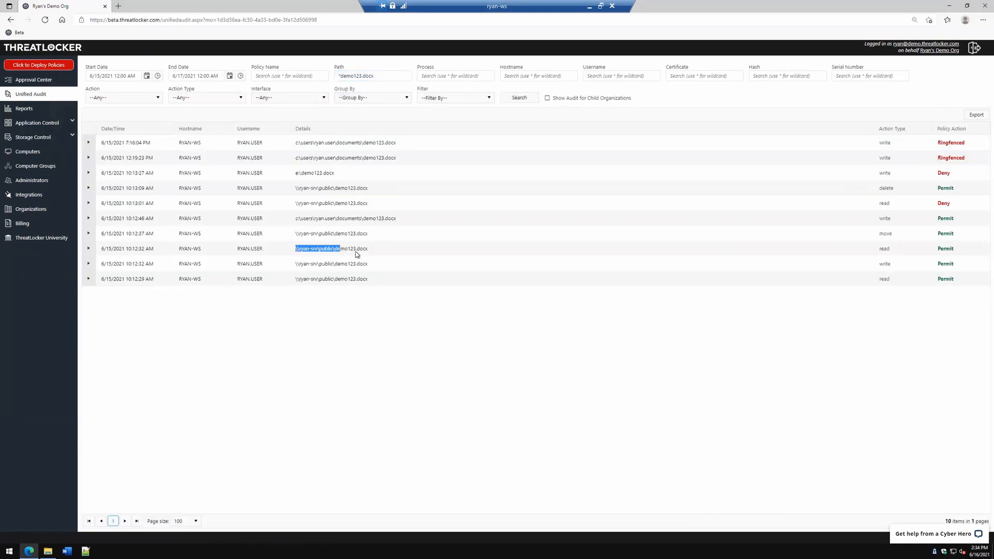
left_click(316, 252)
left_click_drag(878, 280, 890, 261)
left_click(883, 247)
double_click(885, 234)
left_click_drag(336, 219, 366, 223)
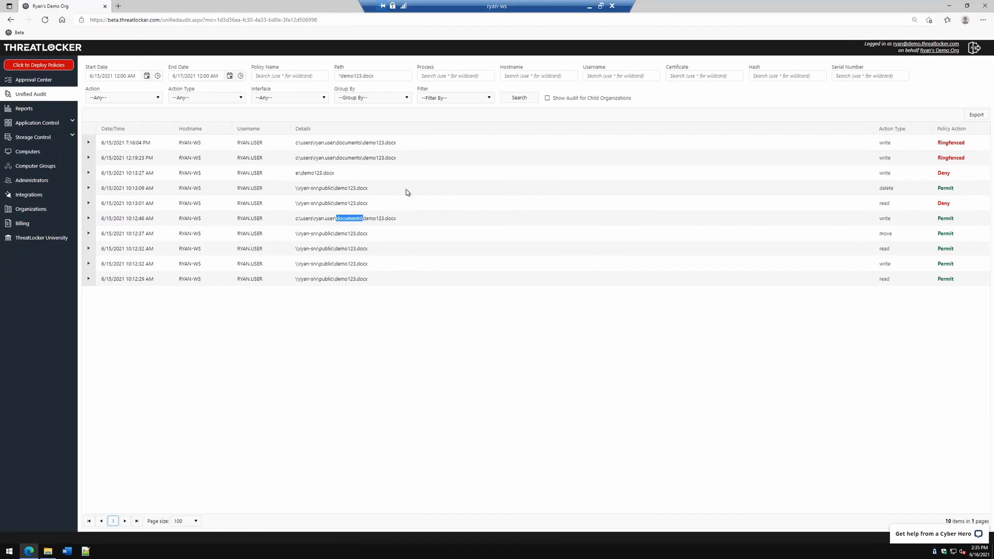
Expand the audit record of the demo123.docx deletion and highlight its username and date and time.
left_click(88, 188)
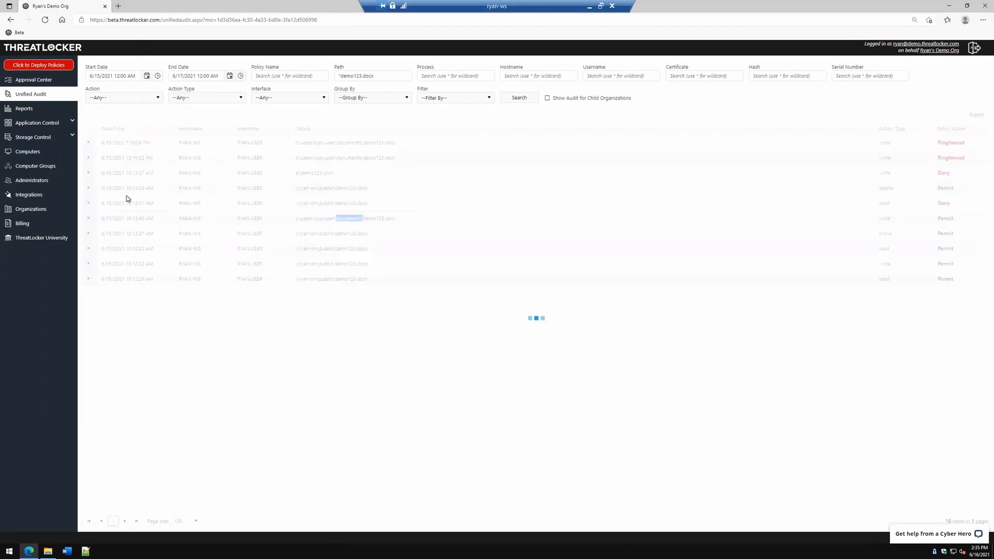
left_click_drag(162, 231, 201, 232)
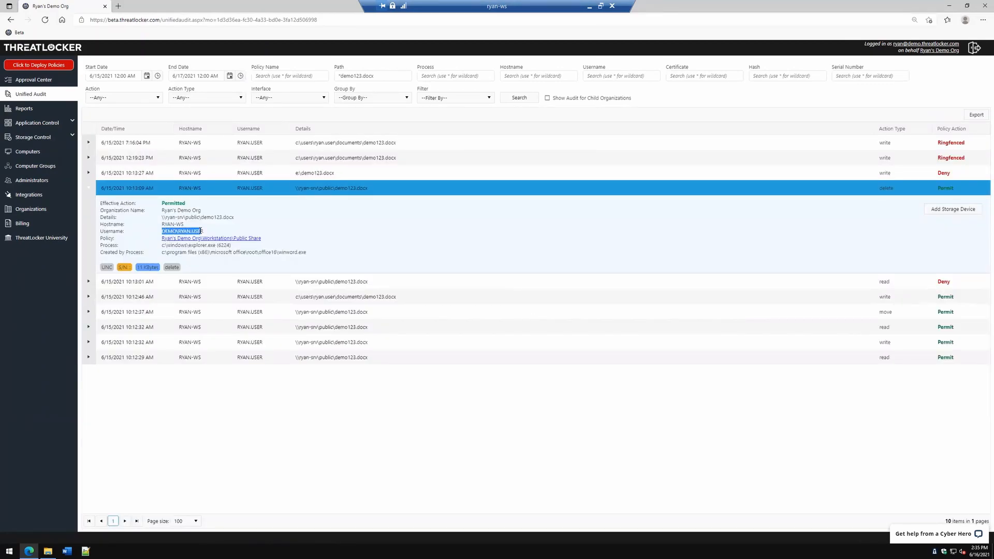
left_click_drag(101, 190, 159, 194)
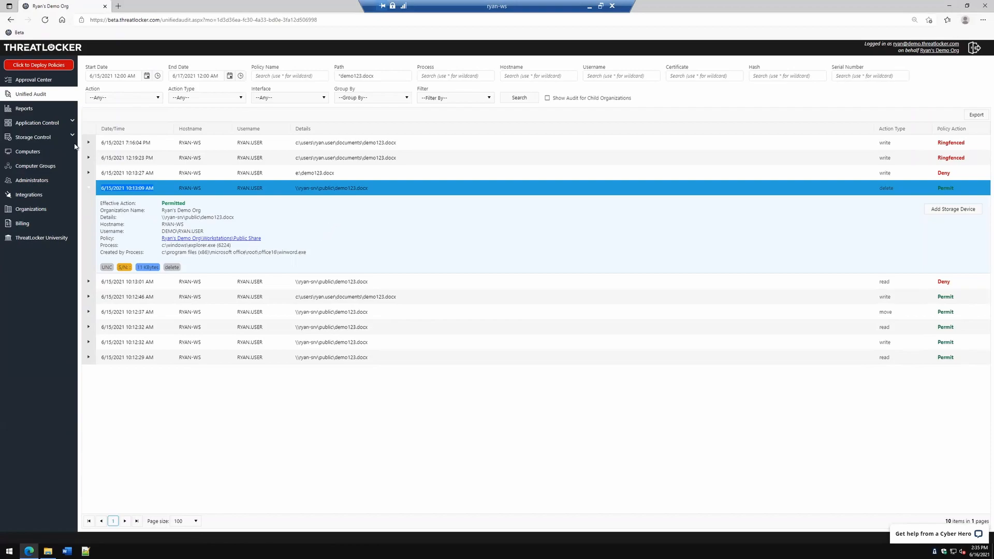
Show the storage control policies that apply to the Workstations group.
left_click(24, 138)
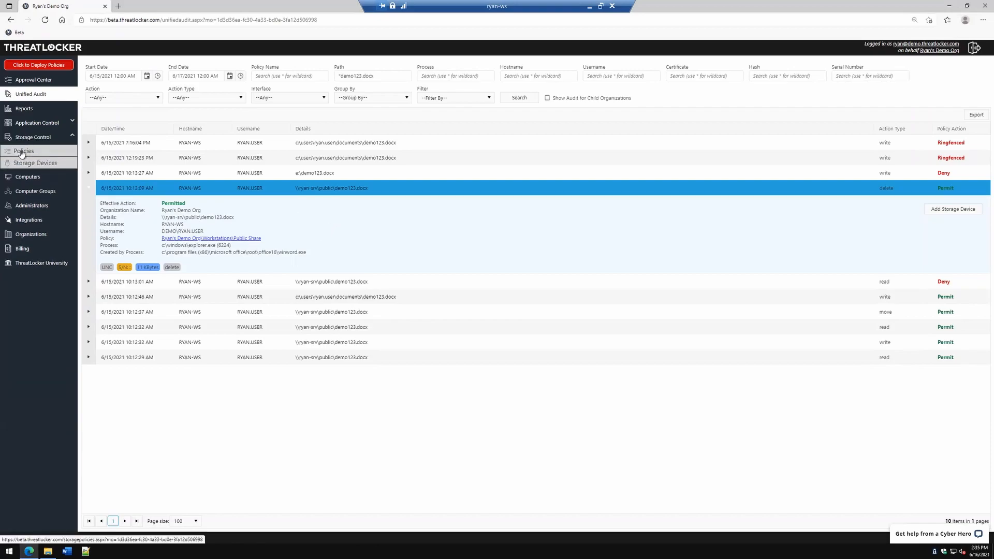
left_click(23, 154)
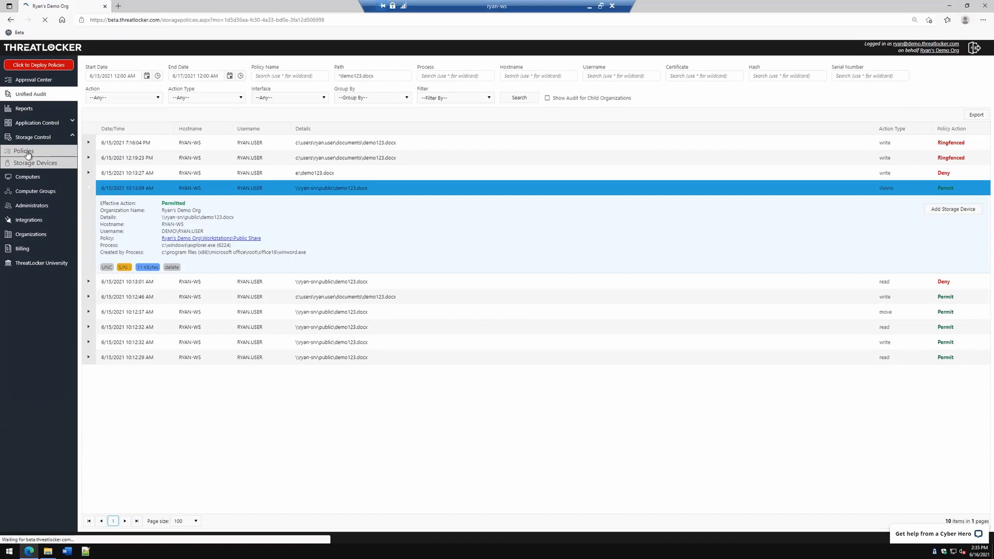
left_click(947, 69)
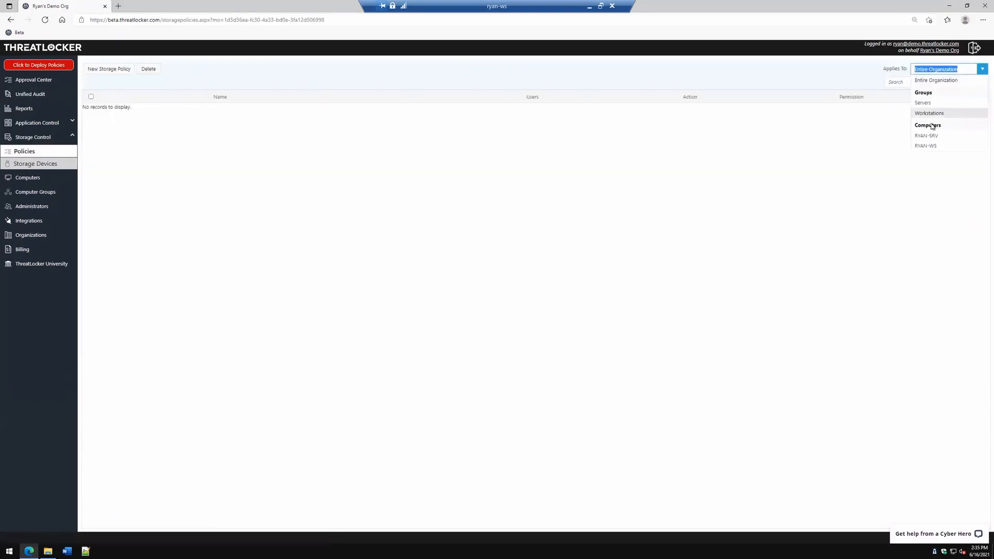
left_click(929, 113)
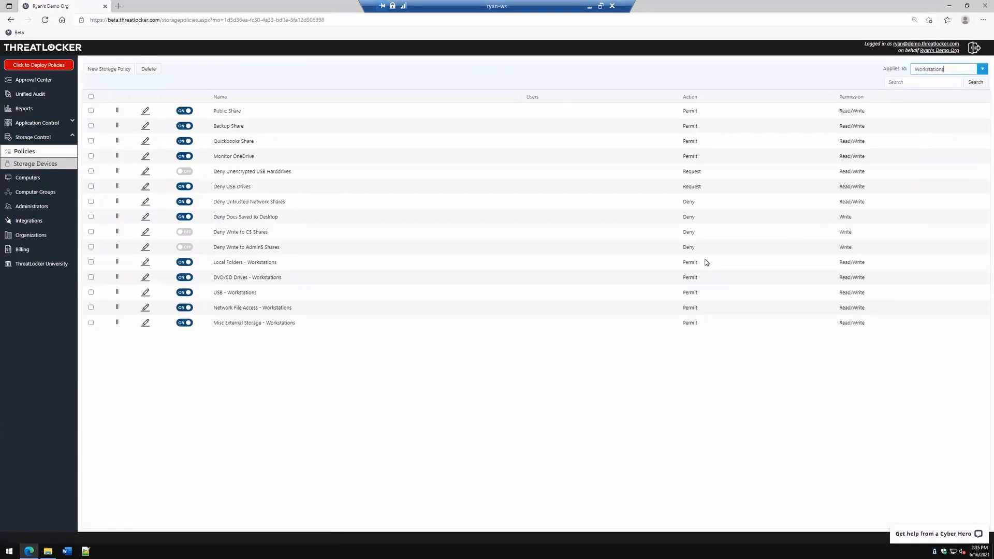
Open the Public Share storage policy beside a File Explorer window showing the Public (P:) share.
left_click(147, 114)
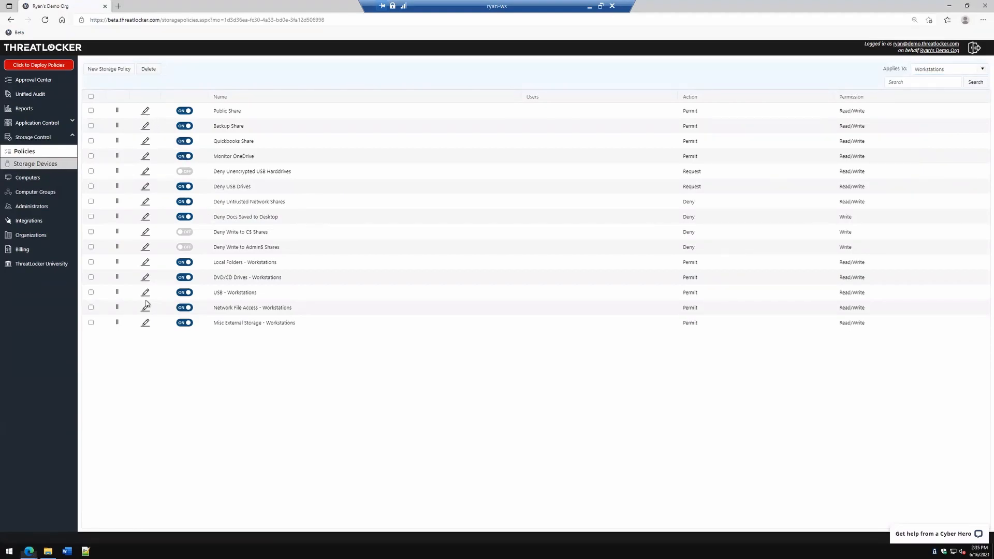
left_click(48, 550)
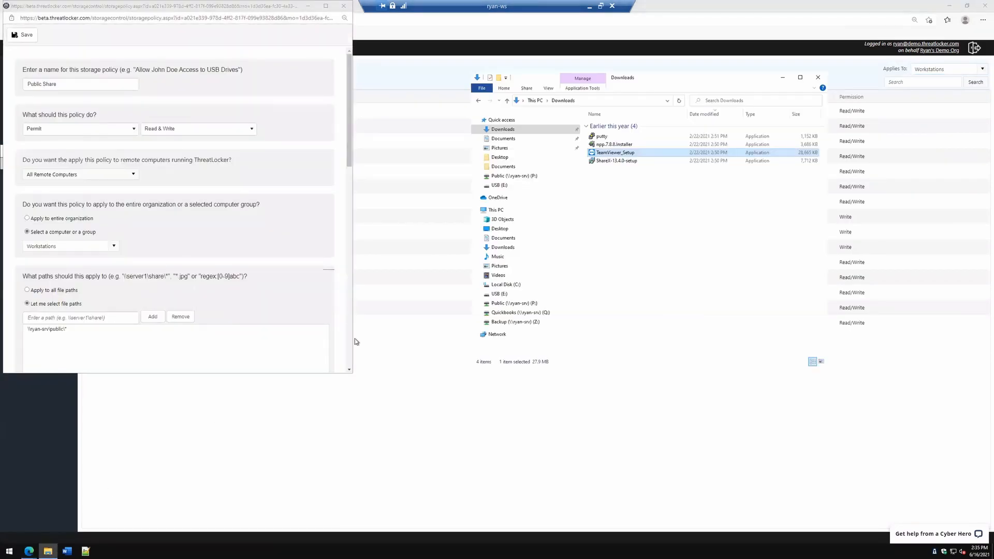
left_click_drag(188, 11, 262, 45)
left_click(514, 177)
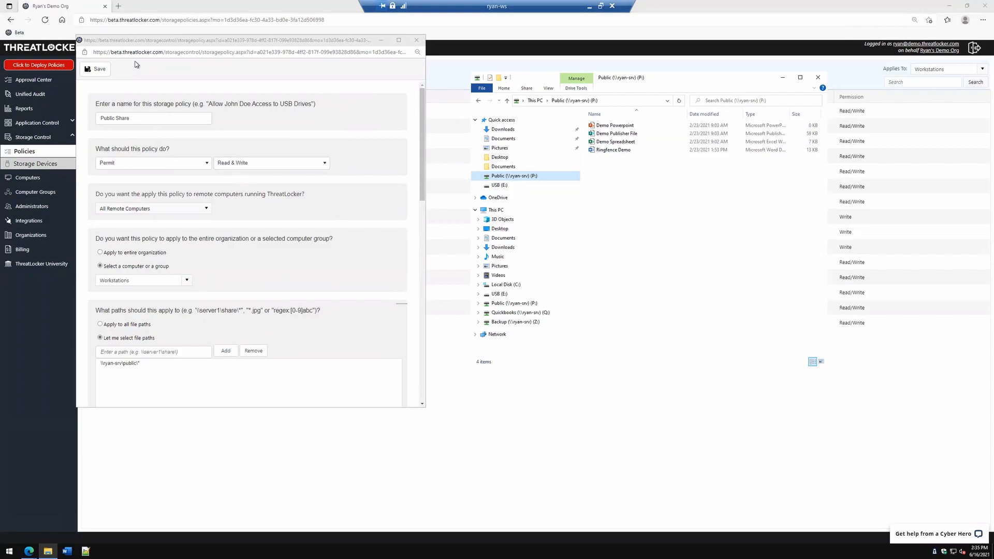
Review the Public Share policy's file path and its restriction to only the following programs.
left_click(270, 142)
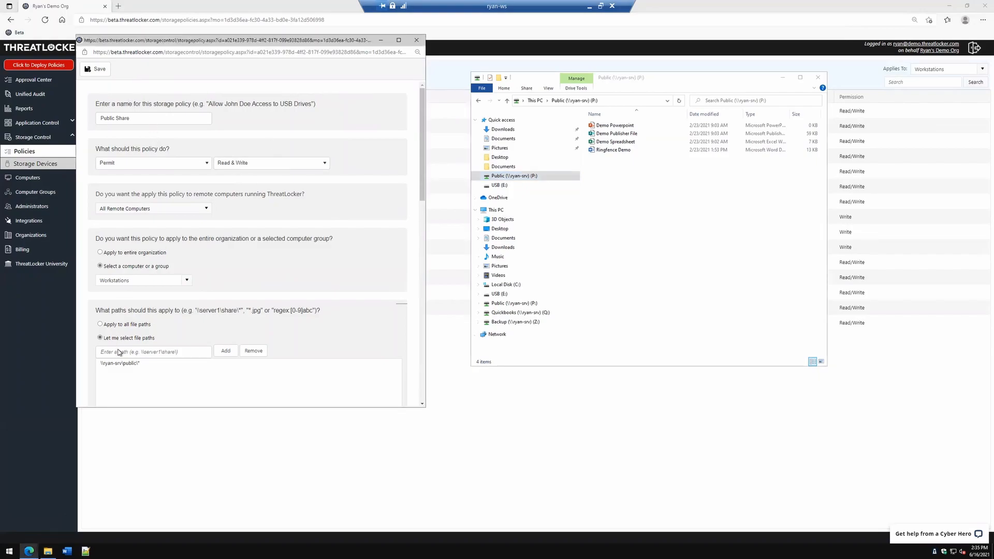
left_click(118, 365)
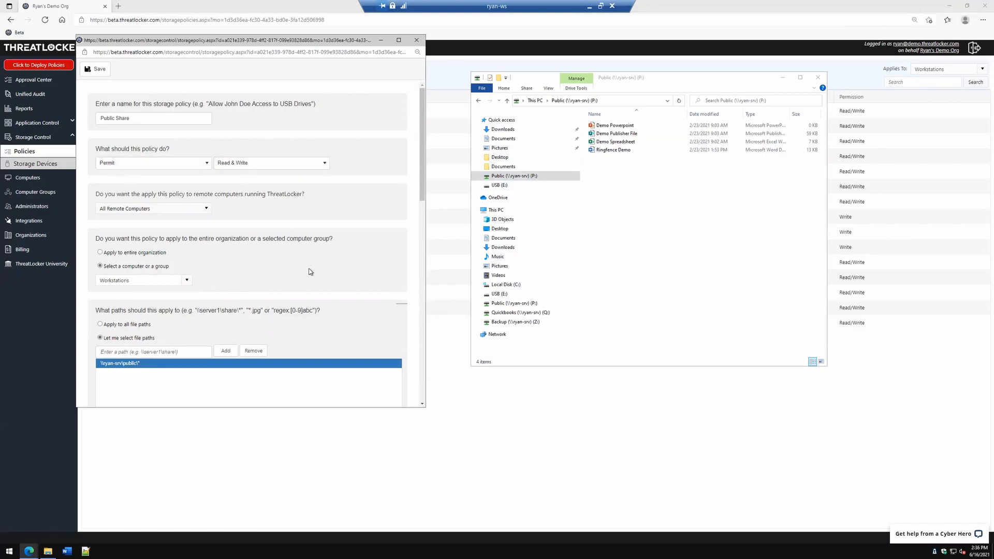
scroll(311, 271, "down", 4)
scroll(310, 272, "down", 8)
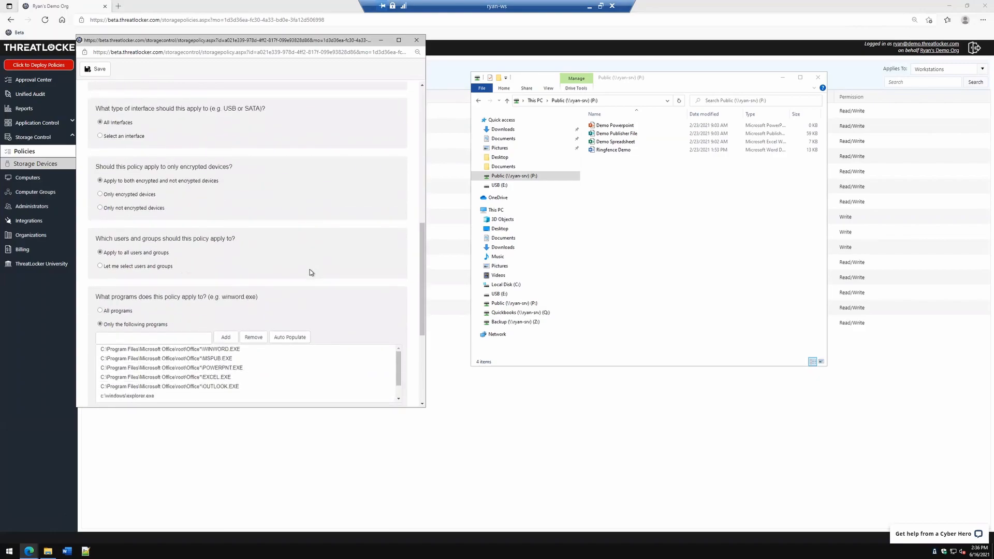
left_click_drag(108, 136, 167, 137)
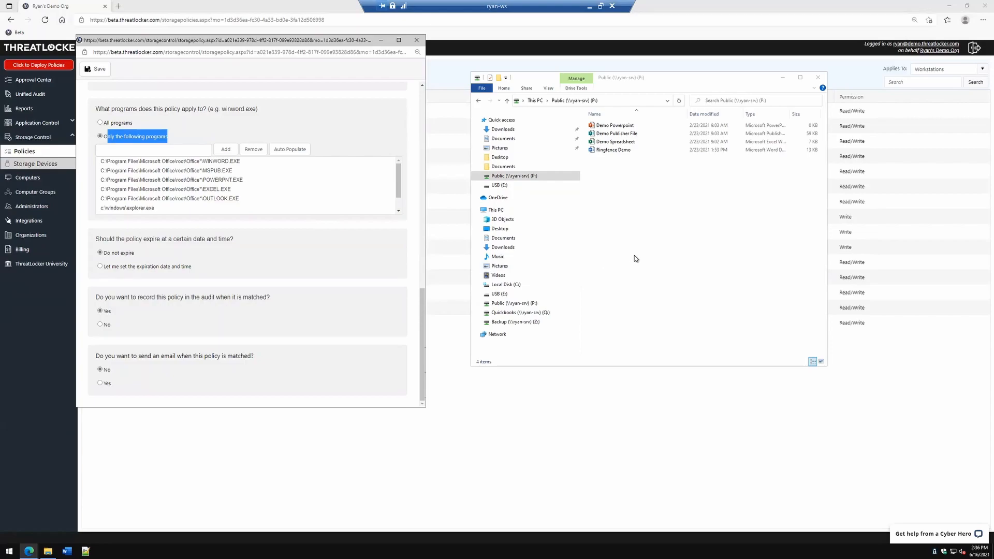
Open the Ringfence Demo document from the Public (P:) share in Word and close it again.
left_click(603, 151)
double_click(603, 151)
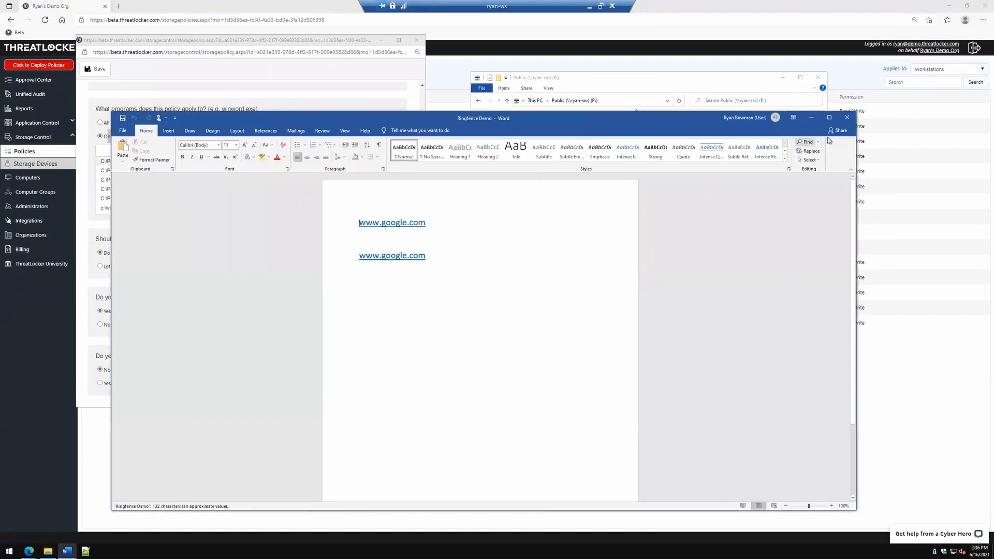
left_click(846, 118)
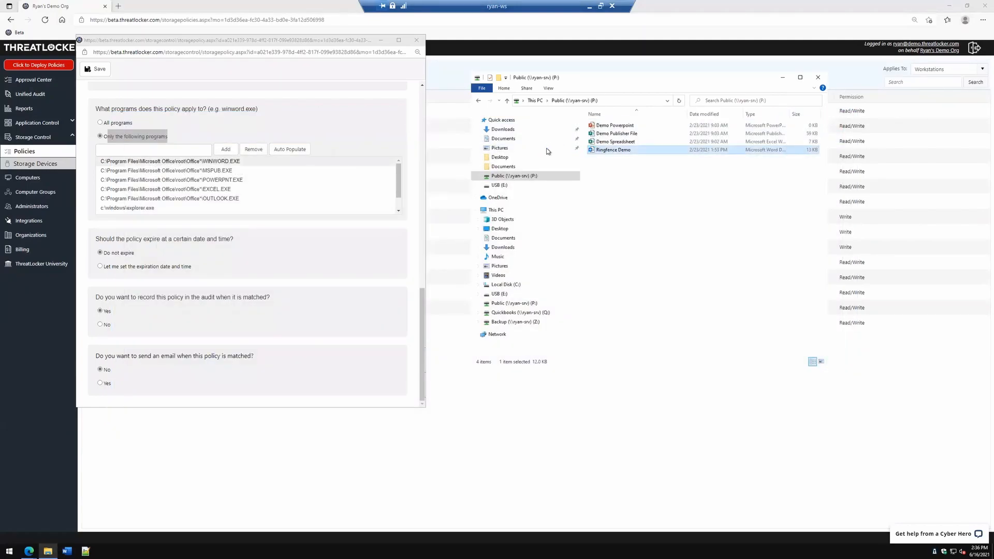
Try to open the Ringfence Demo document from the Public share in Notepad++ and dismiss the error.
right_click(597, 150)
left_click(526, 198)
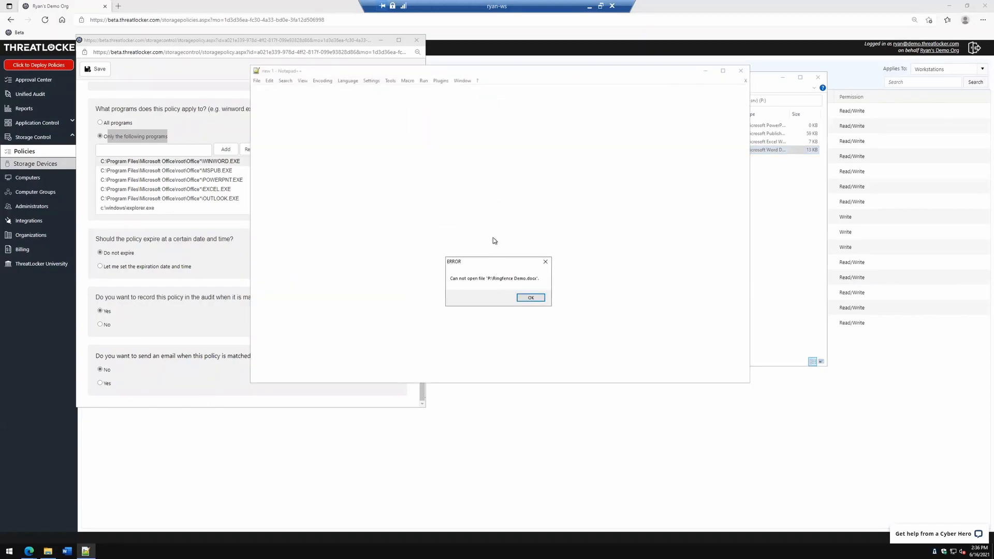
left_click(530, 298)
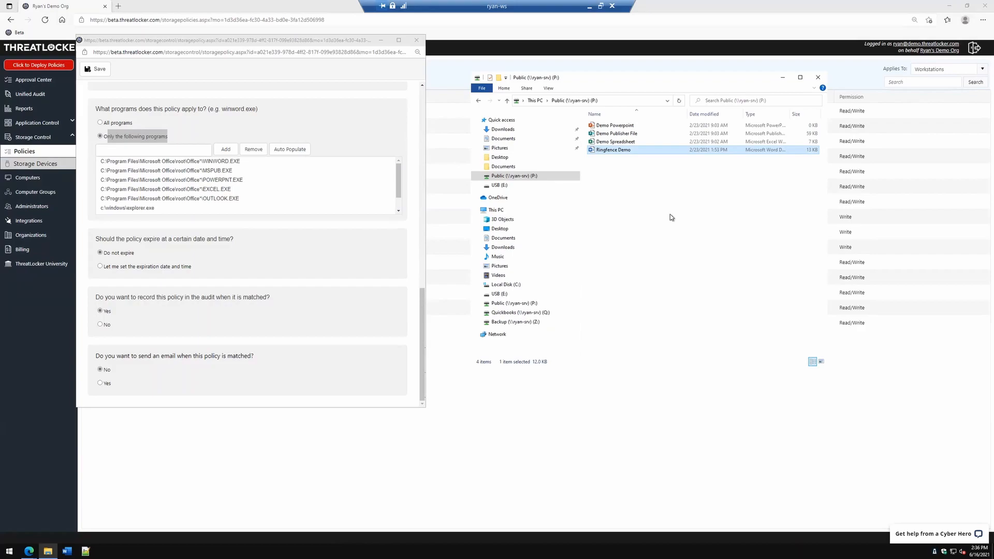
Highlight all the files in the Public (P:) share and close the Public Share policy.
left_click_drag(629, 197, 595, 122)
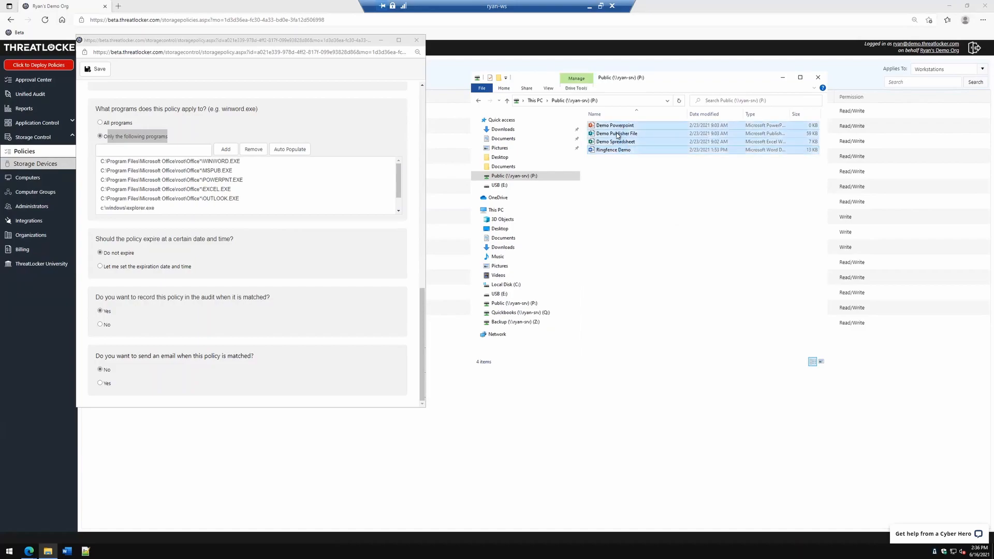
left_click(616, 181)
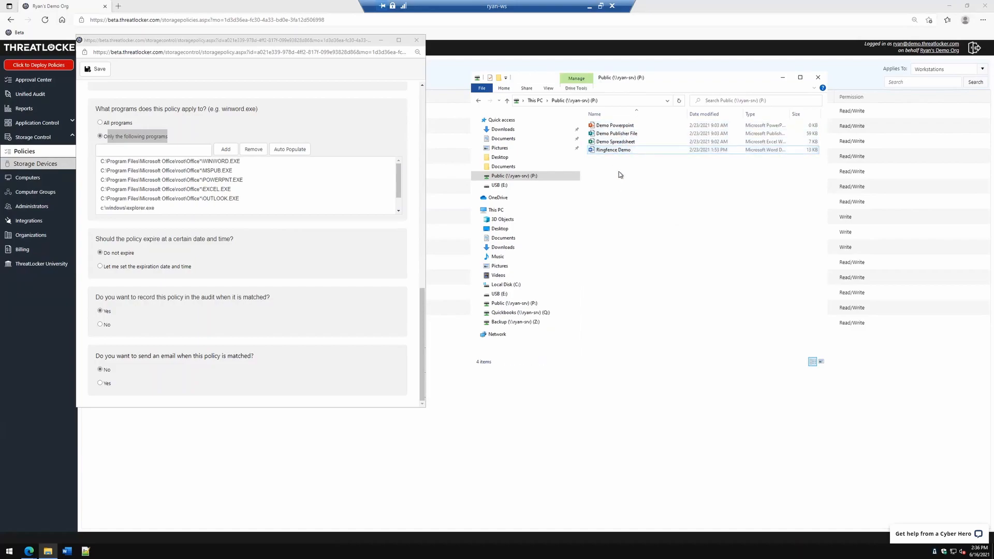
left_click_drag(622, 188, 642, 117)
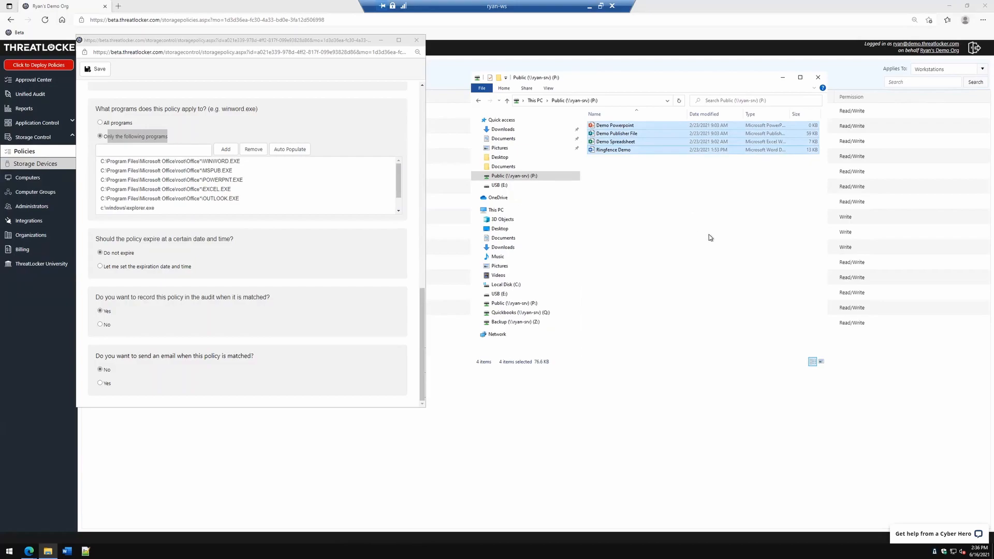
left_click(681, 234)
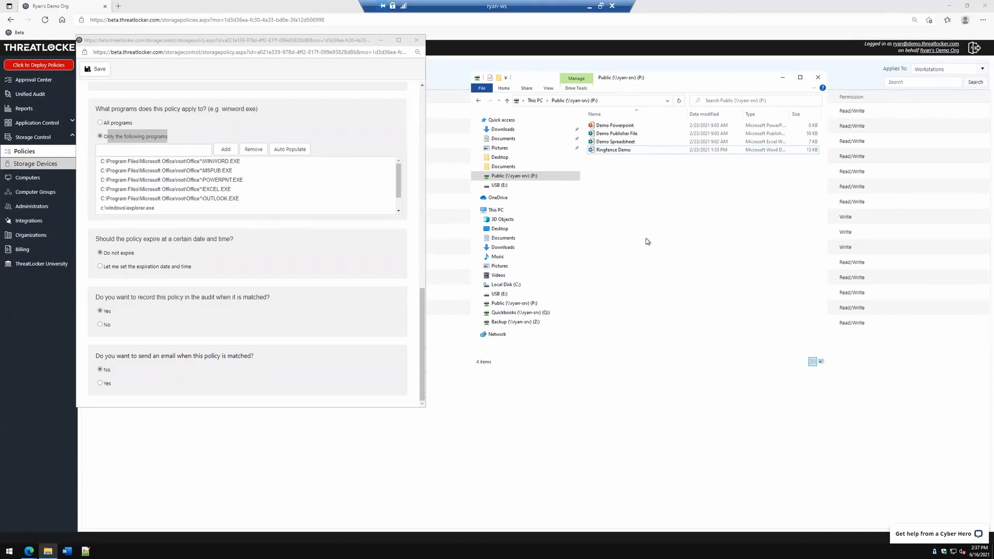
left_click(376, 199)
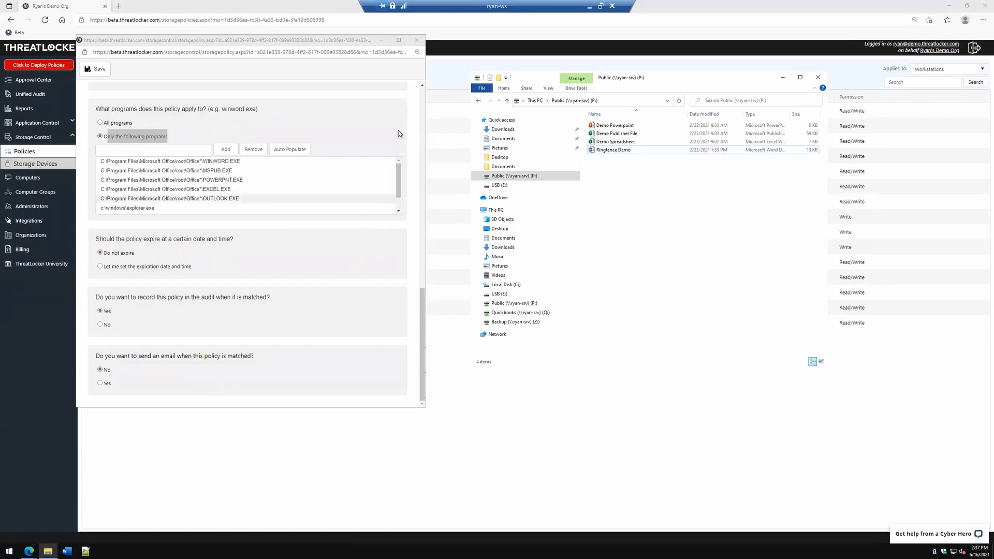
left_click(418, 43)
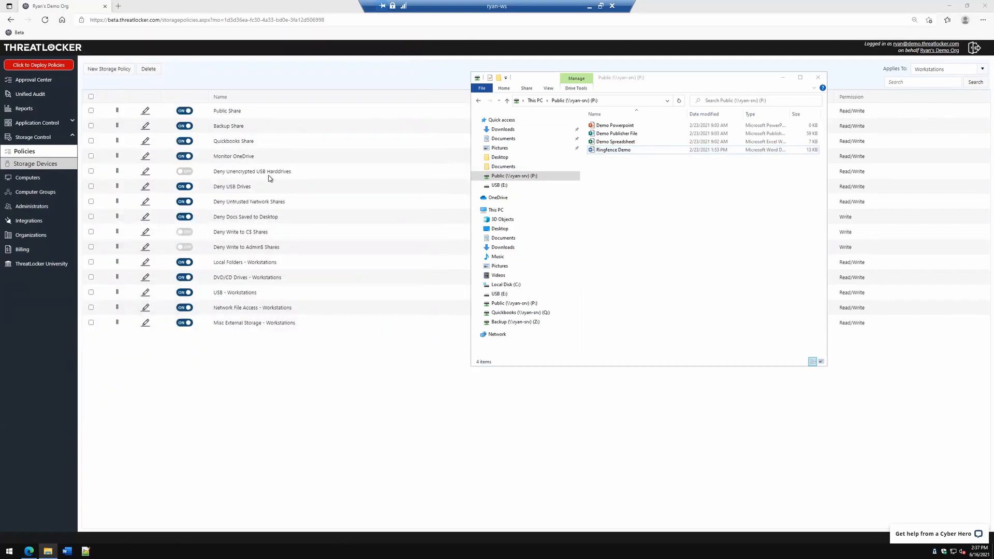
Open the Backup Share storage policy, review its file path and the only program it permits, and close it.
left_click_drag(214, 125, 242, 130)
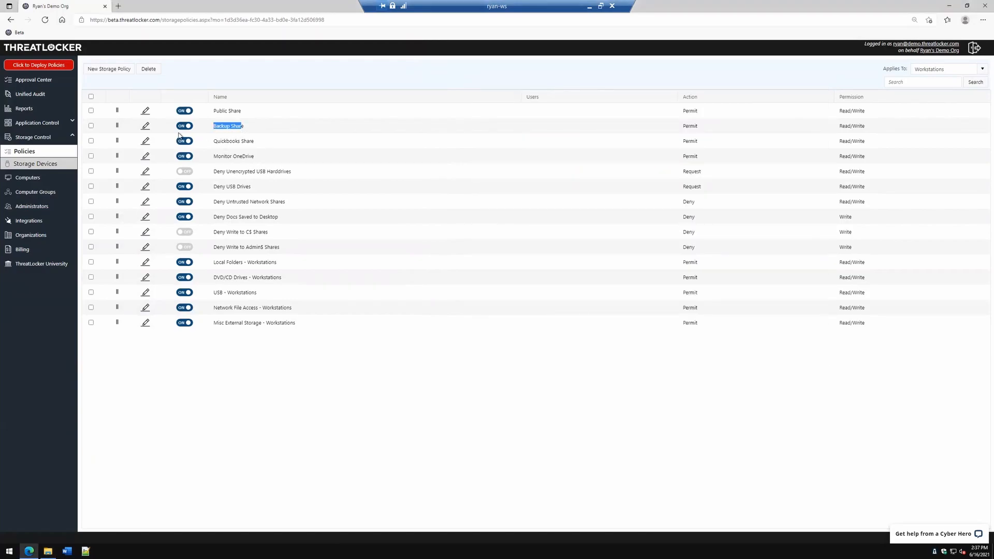
left_click(146, 129)
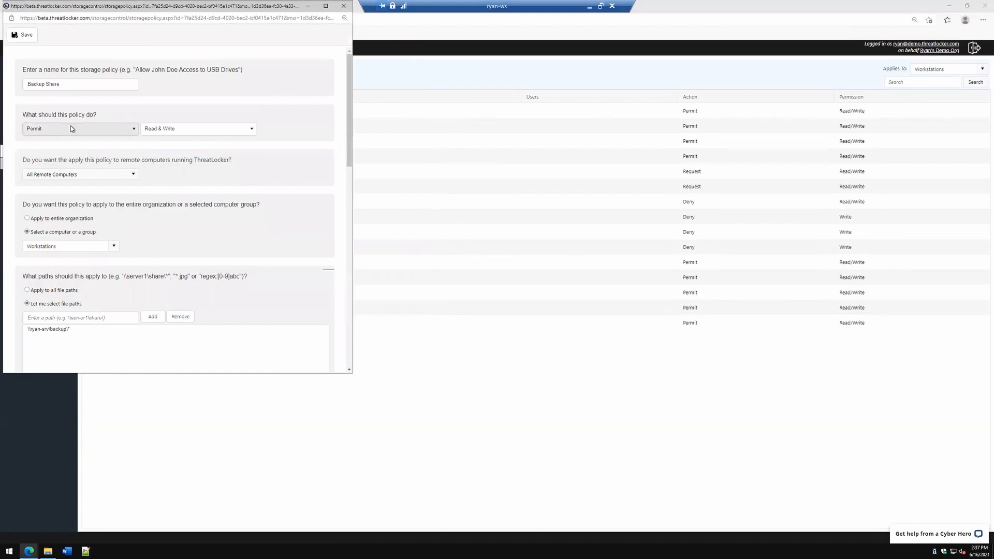
left_click(65, 329)
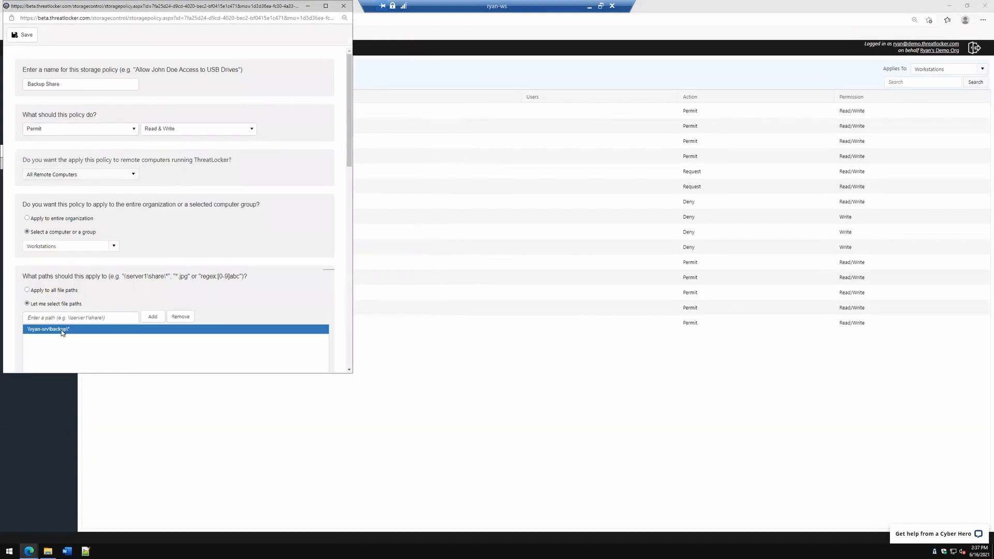
scroll(73, 321, "down", 10)
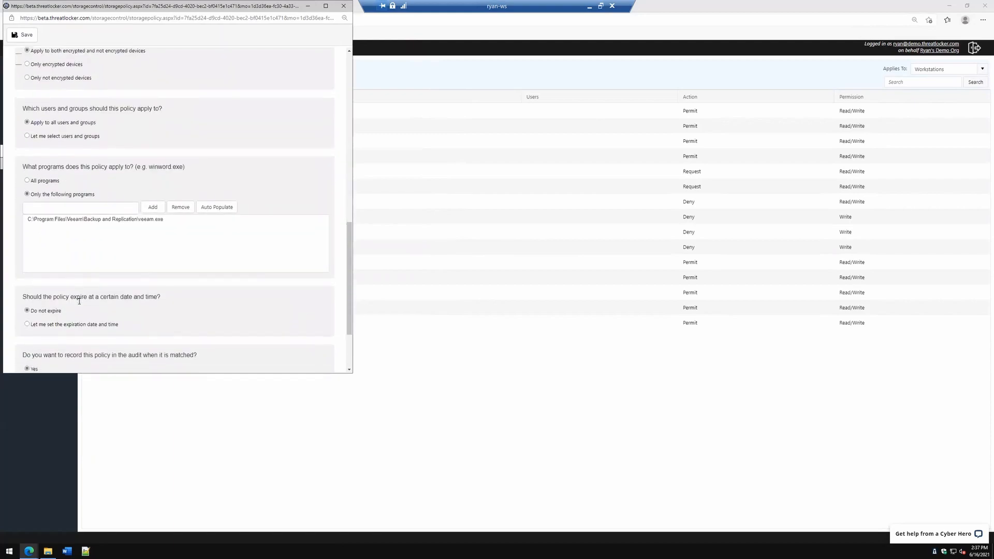
left_click(81, 219)
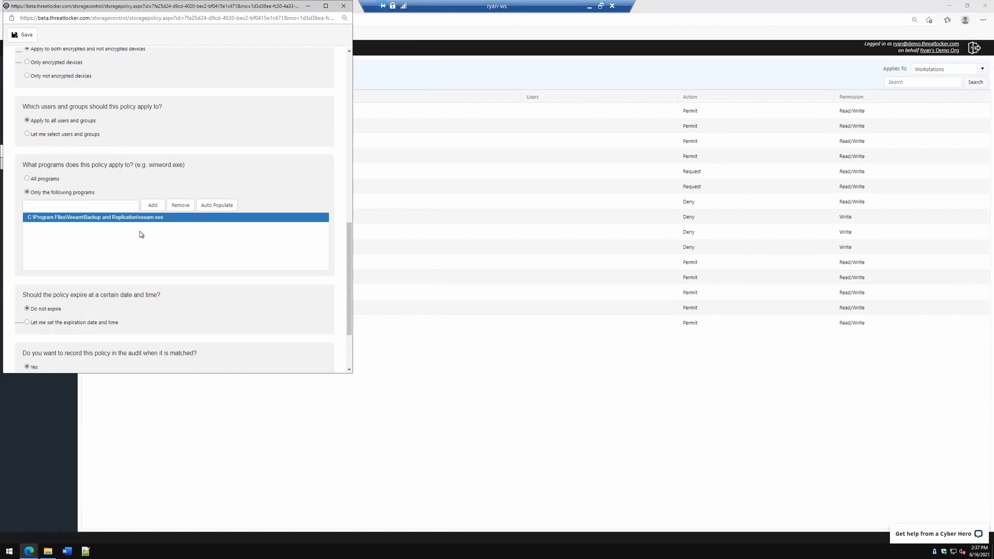
left_click(343, 7)
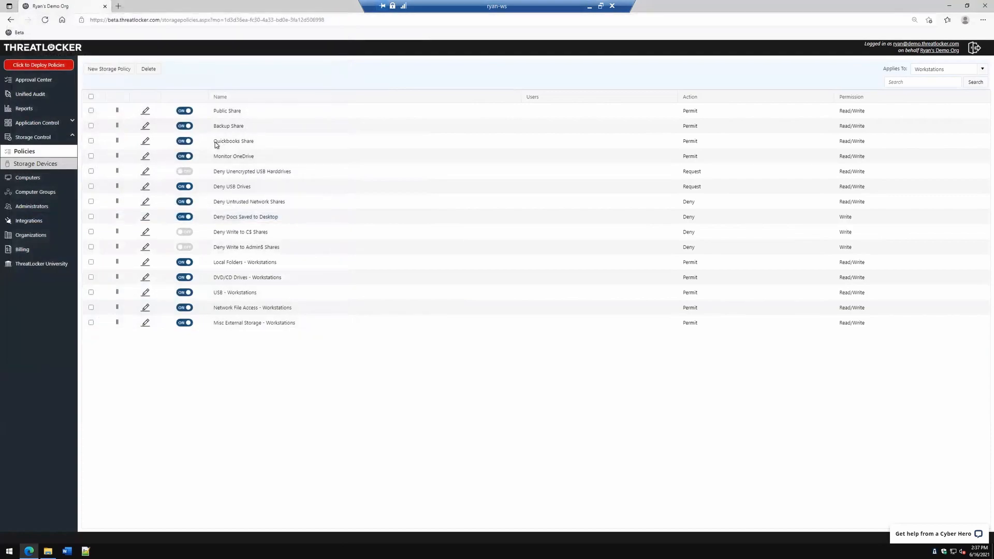
Open the Quickbooks Share storage policy, review its file path and its permitted program, and close it.
triple_click(276, 142)
left_click(147, 153)
left_click(63, 329)
left_click(62, 329)
scroll(112, 220, "down", 10)
left_click(116, 169)
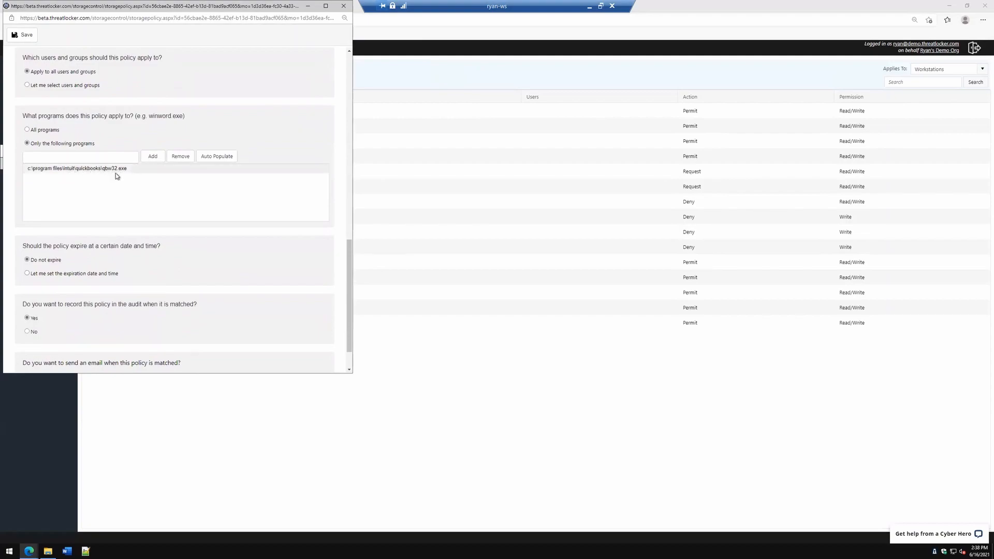
left_click(343, 6)
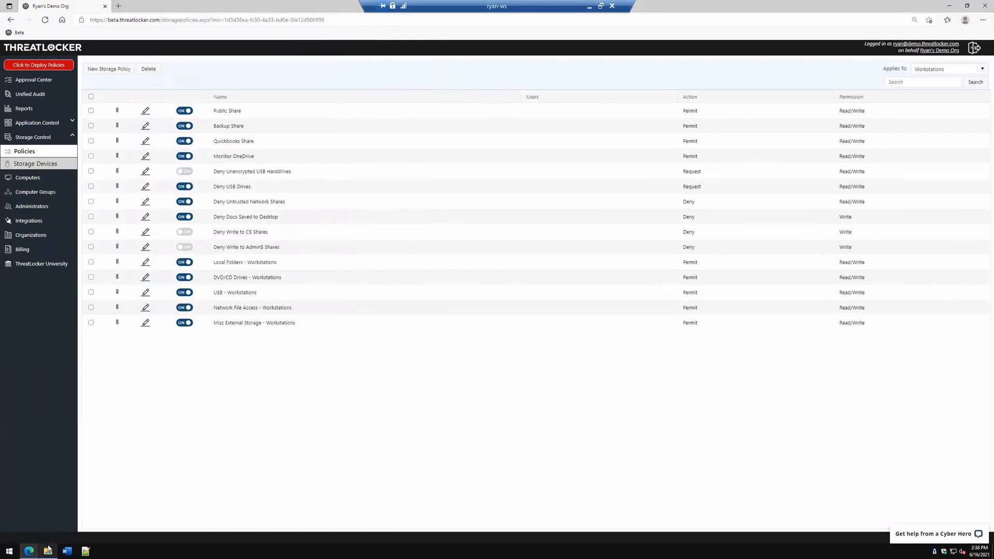
Try to open the Quickbooks (Q:) share in File Explorer, dismiss the error, and return to the storage policies.
left_click(47, 548)
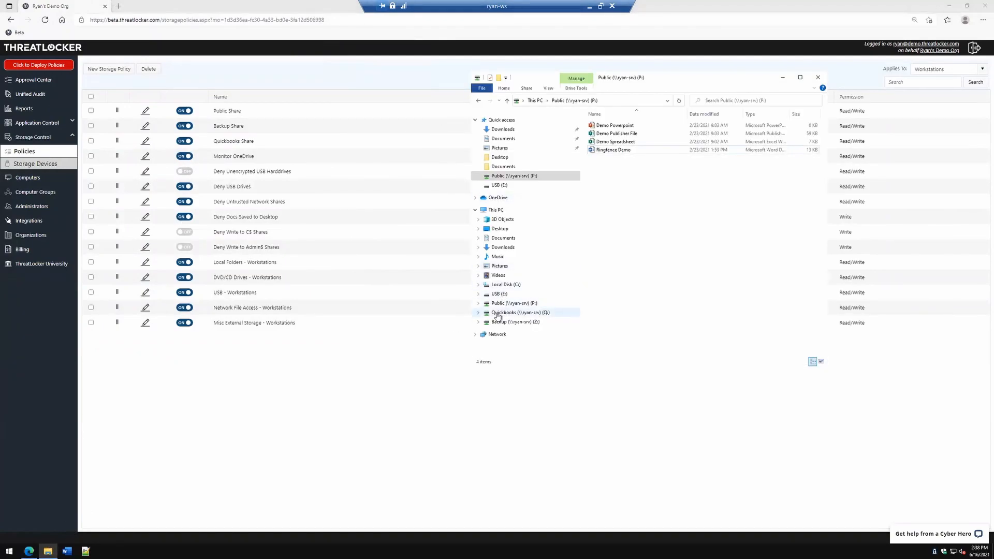
left_click(498, 314)
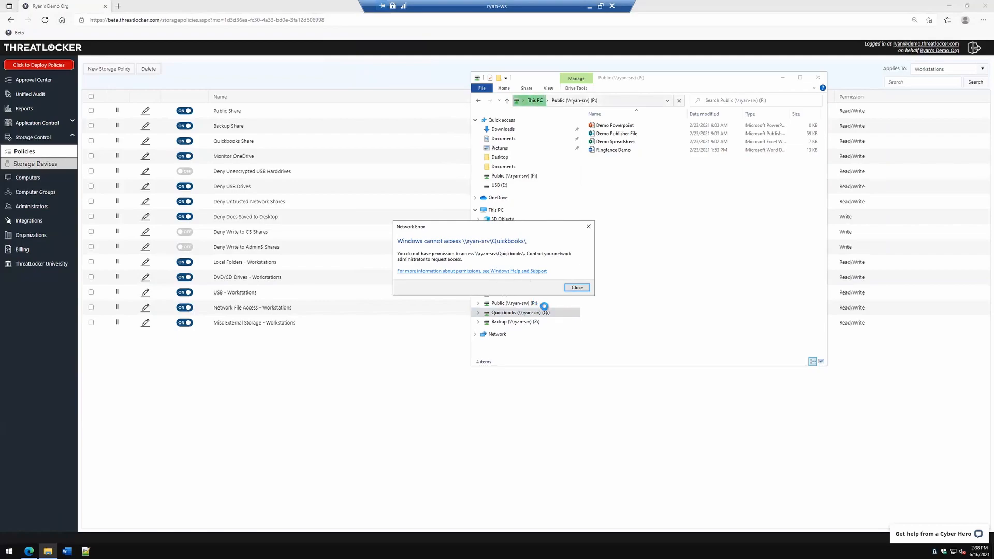
left_click(578, 287)
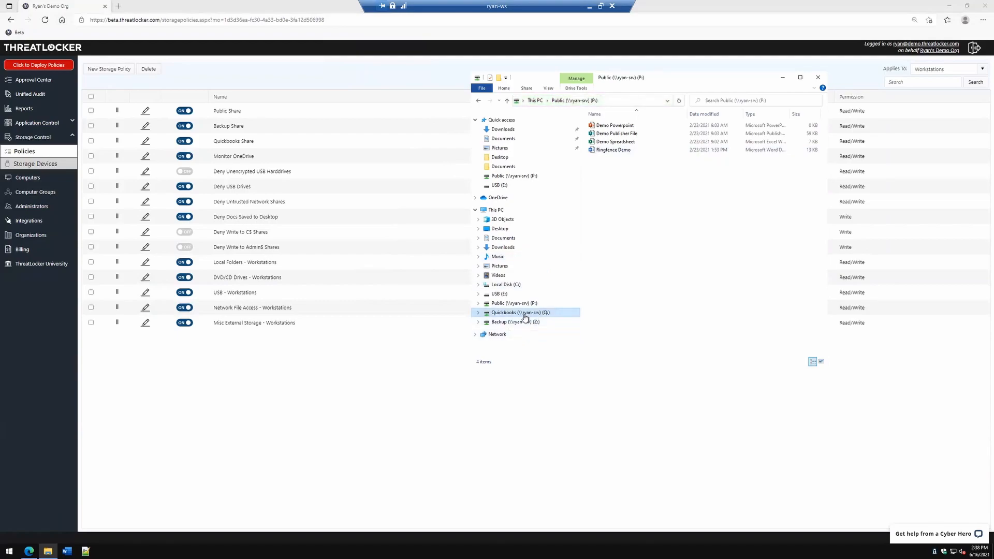
left_click(383, 398)
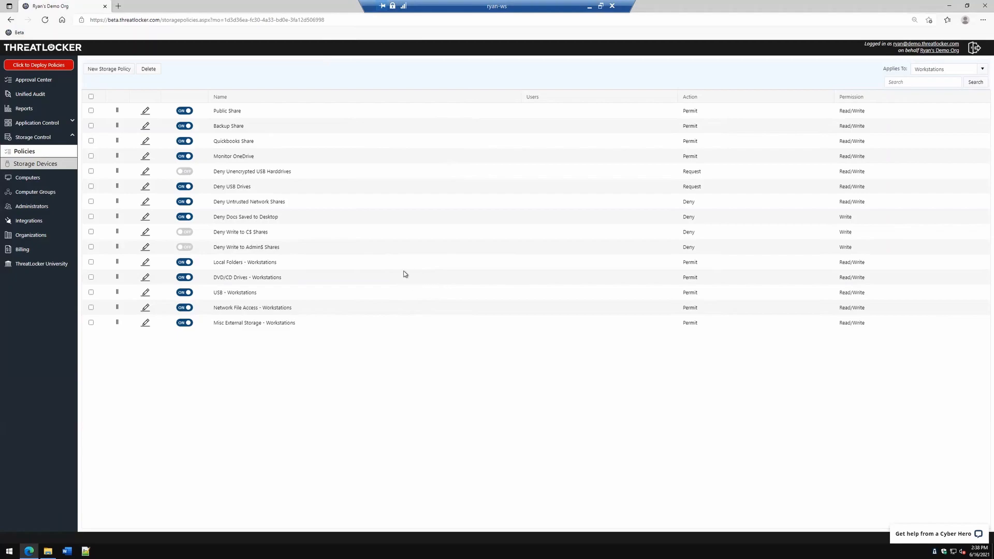
Open the Deny USB Drives storage policy and review its deny action and USB interface setting.
left_click(146, 187)
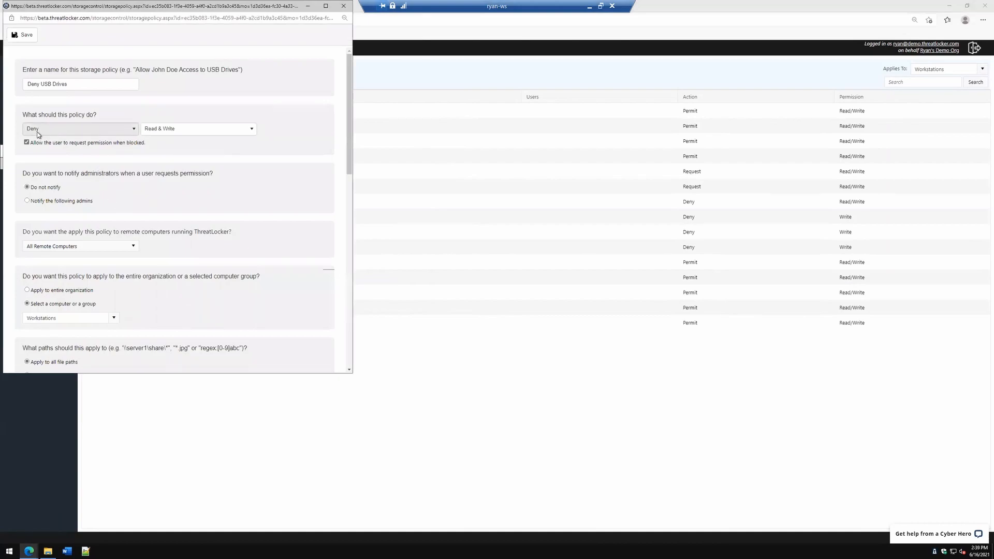
scroll(103, 185, "down", 3)
scroll(103, 184, "down", 2)
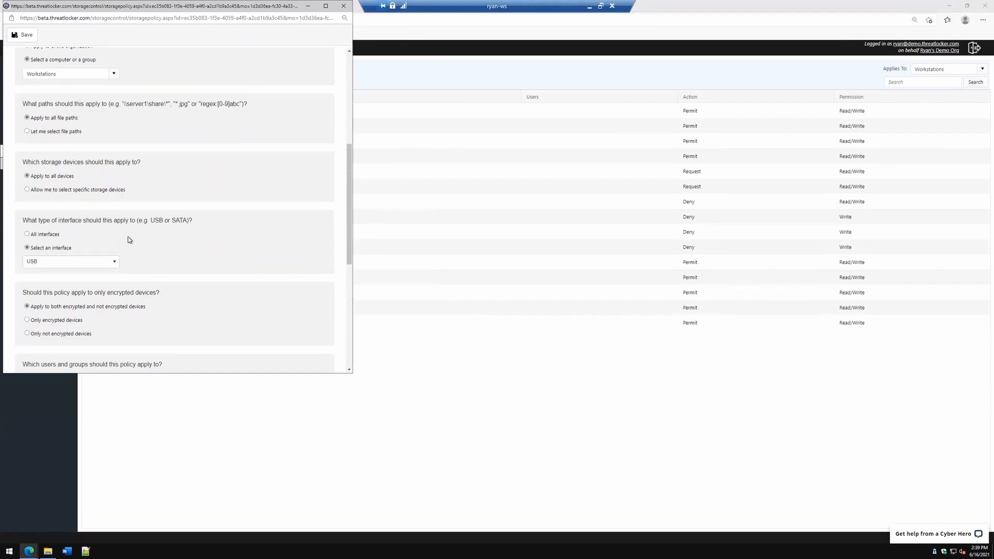
Try to open the USB (E:) drive in File Explorer and send an access request for it without a reason.
left_click(48, 551)
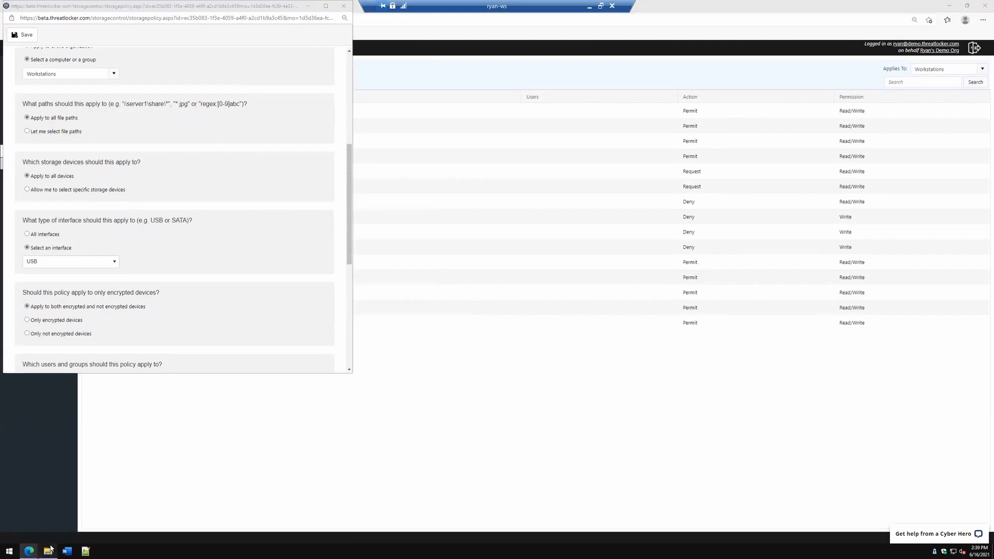
left_click(495, 185)
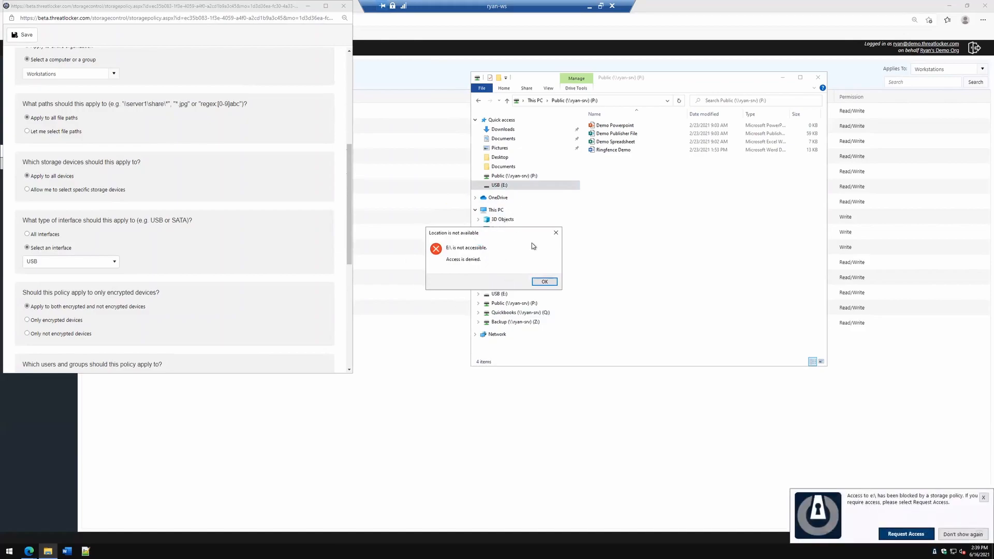
left_click(545, 282)
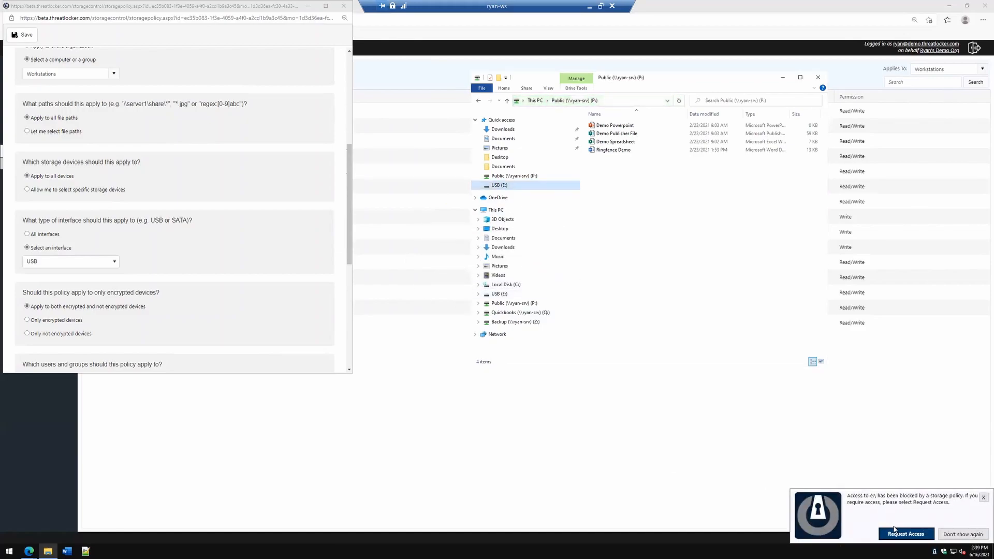
left_click(906, 535)
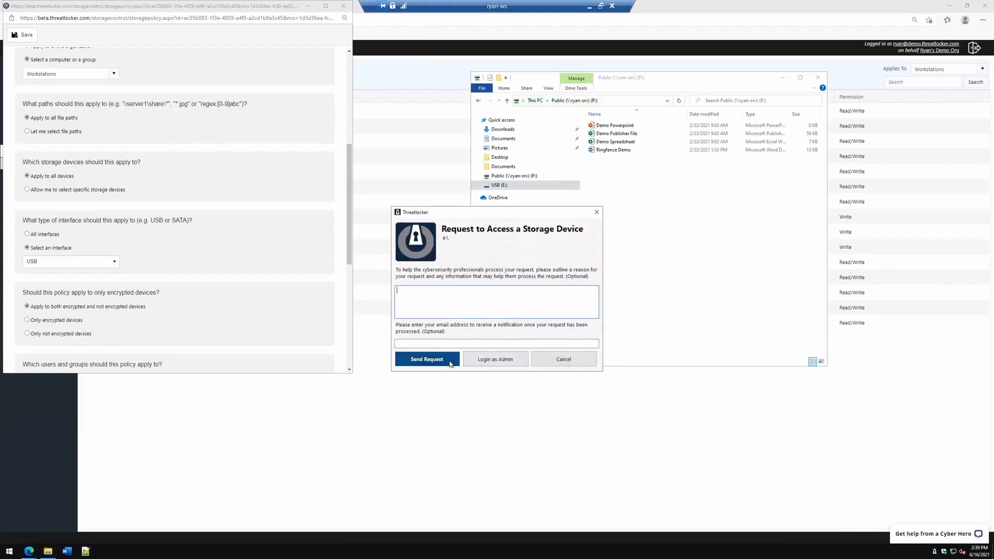
left_click(450, 359)
Open the pending USB storage request in the Approval Center and review the option to approve by serial number.
left_click_drag(215, 8, 658, 91)
left_click(37, 82)
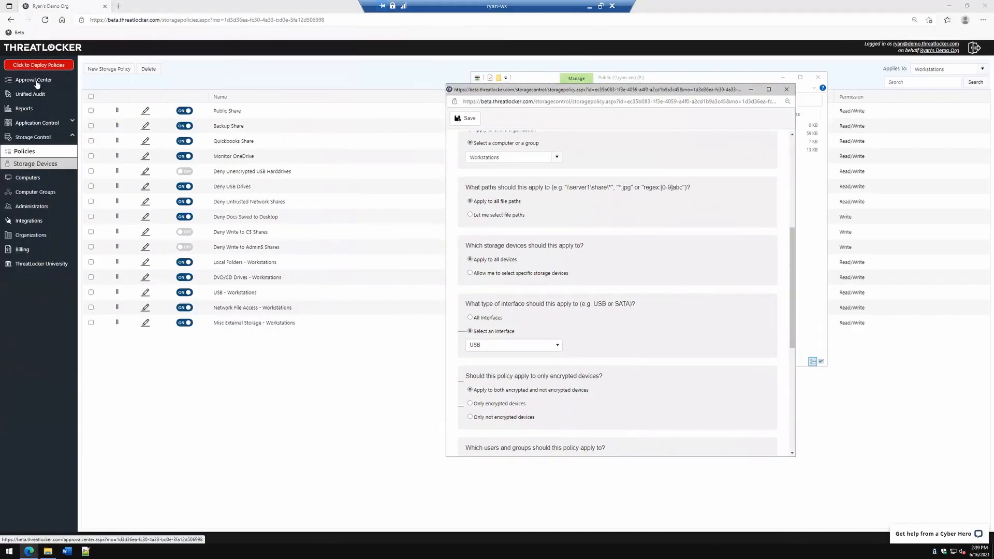
left_click(111, 98)
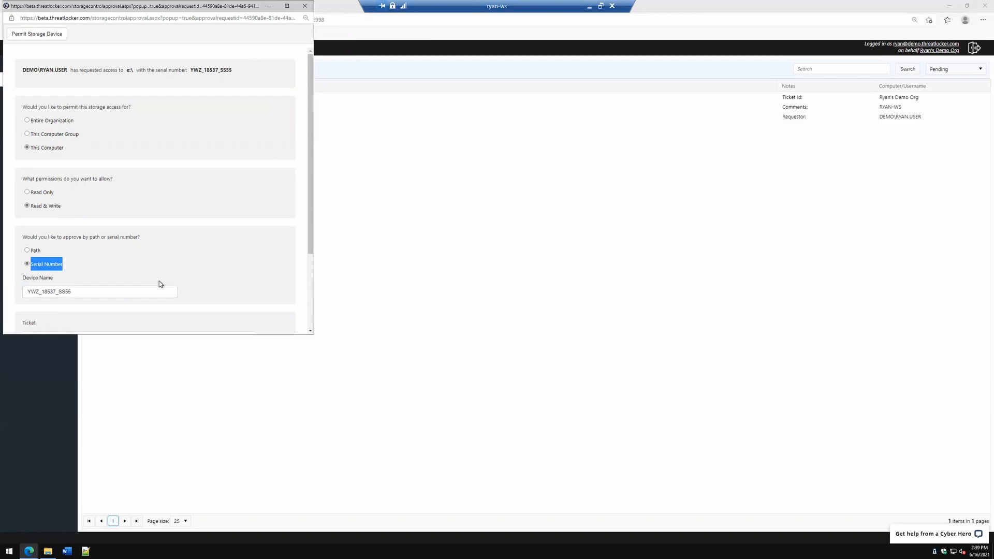
left_click(174, 261)
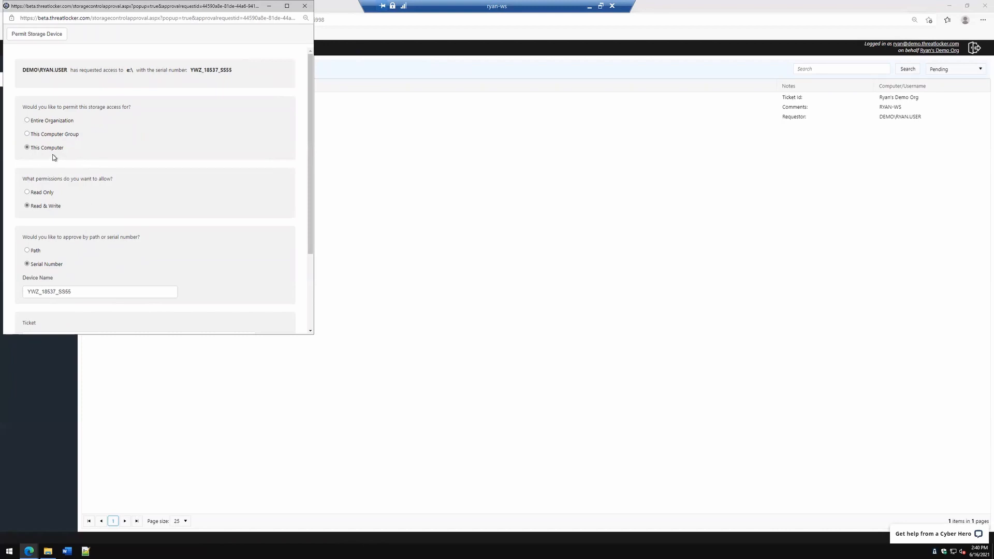
Review the This Computer and Entire Organization scope options of the storage request and close its window.
double_click(33, 147)
left_click_drag(47, 149, 84, 155)
left_click(154, 150)
left_click(39, 120)
left_click(305, 6)
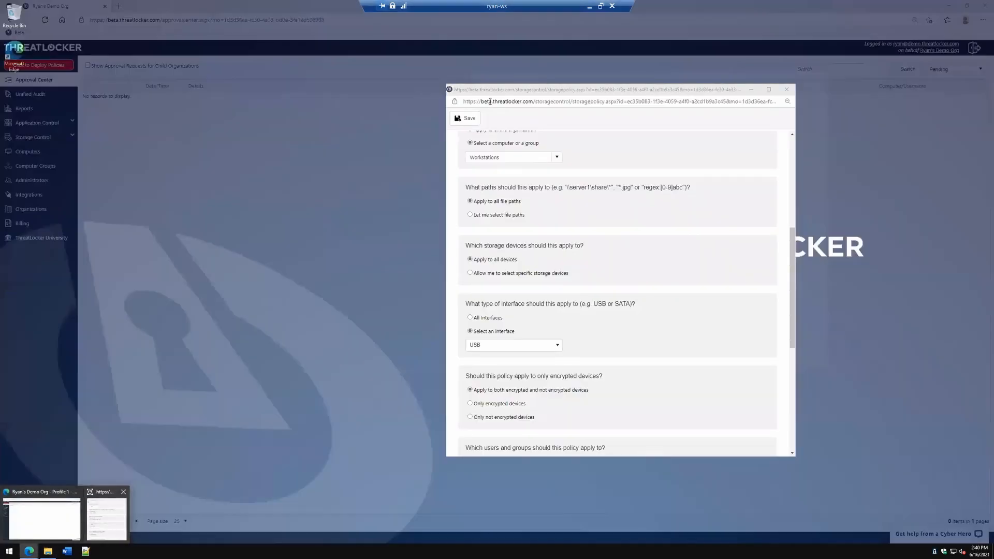
Bring the Deny USB Drives policy back into view and review its file path, storage device and interface settings.
left_click(111, 512)
left_click_drag(521, 92, 346, 50)
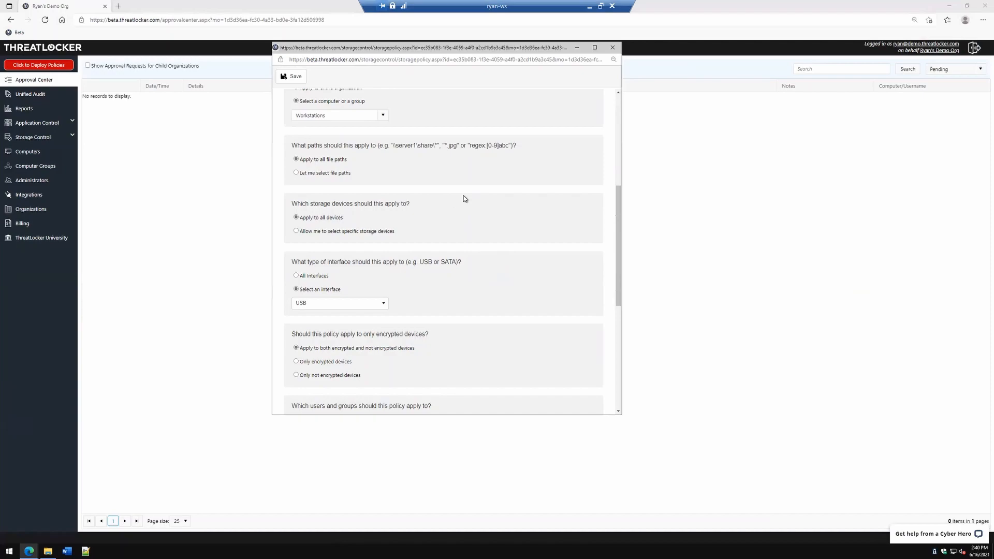
double_click(452, 146)
scroll(407, 247, "down", 2)
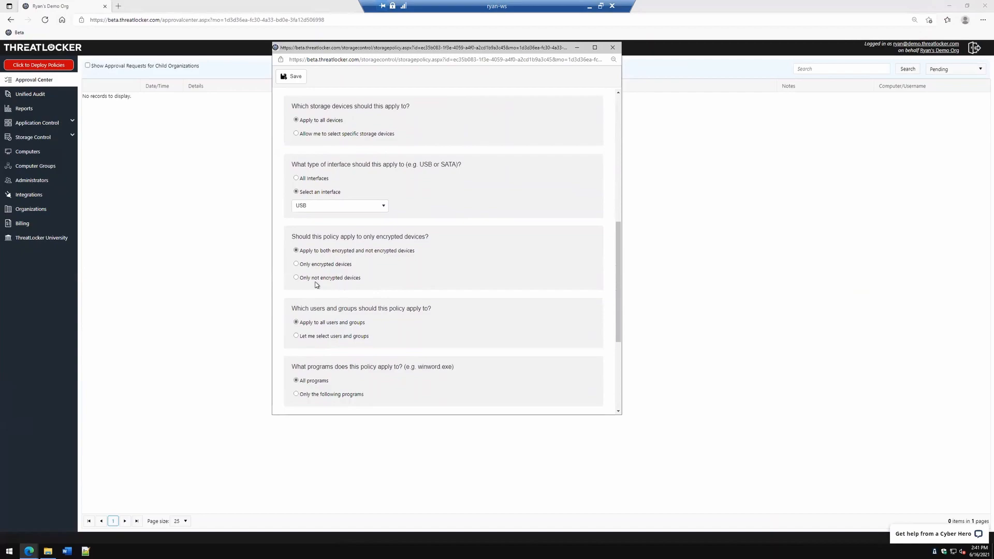
Highlight the policy's Only not encrypted devices option and review its user, program, expiration, audit and email settings.
left_click_drag(308, 278, 487, 297)
left_click(441, 278)
left_click_drag(441, 278, 284, 304)
left_click(452, 267)
scroll(414, 264, "down", 3)
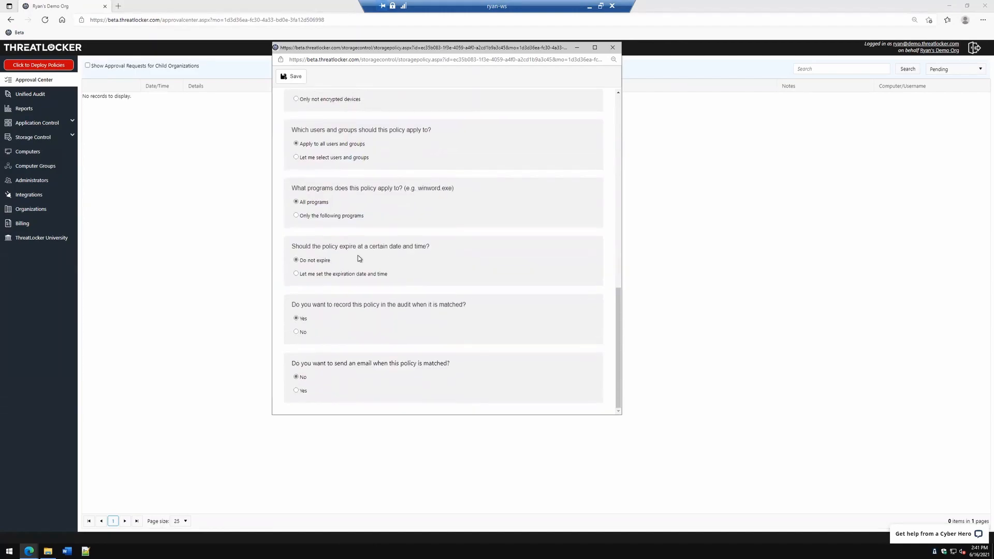
Limit the USB policy to only the following programs and set its expiration to 6/18/2021 12:00 AM.
left_click(337, 217)
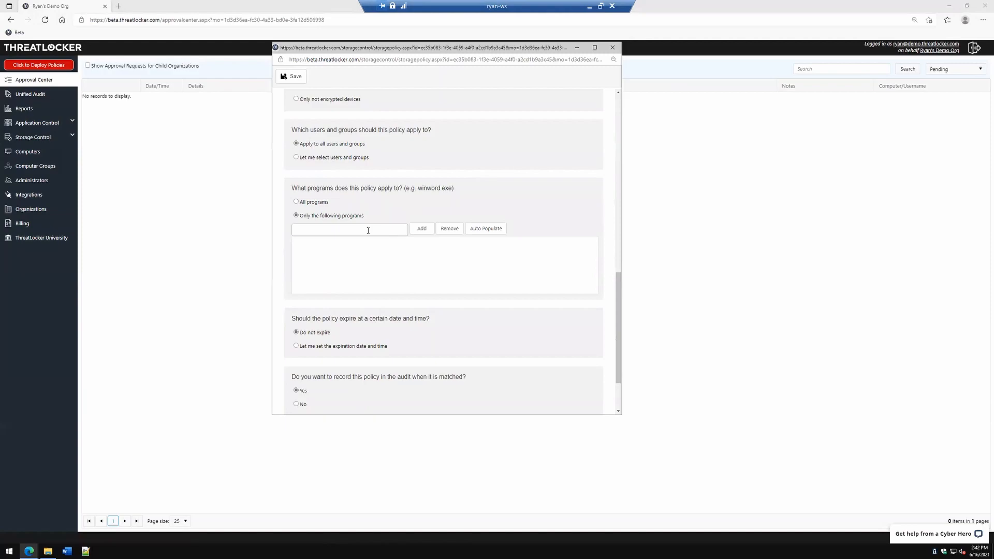
scroll(362, 243, "down", 2)
left_click(296, 274)
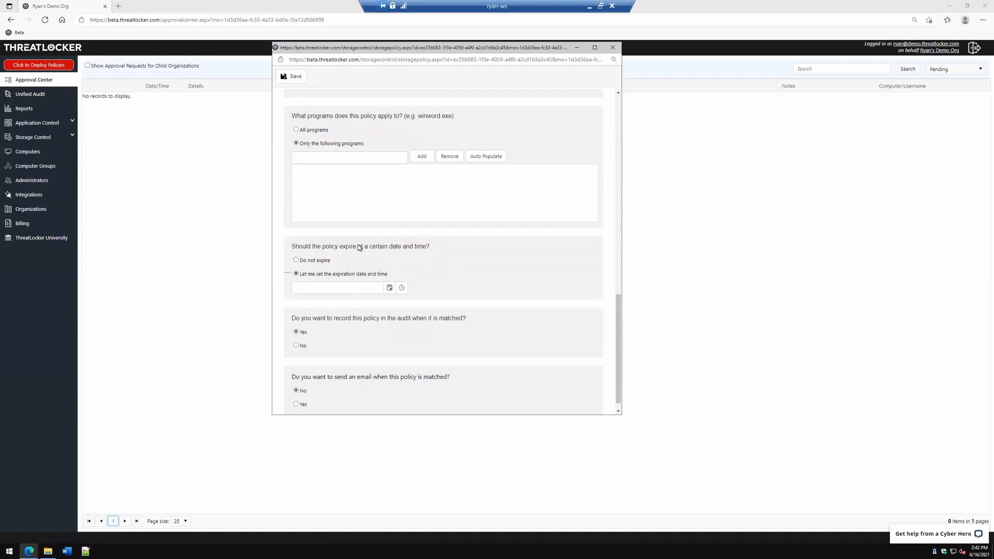
left_click(389, 288)
left_click(386, 351)
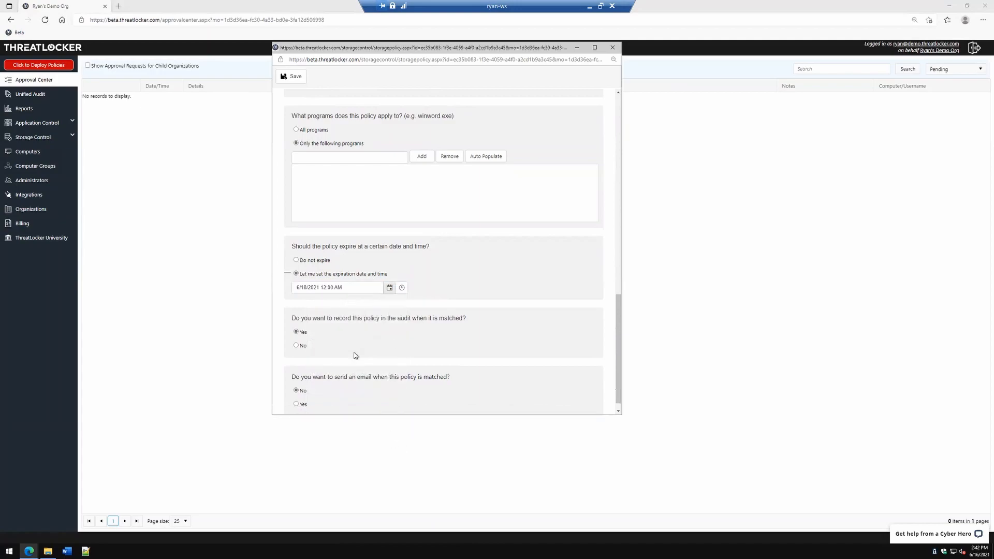
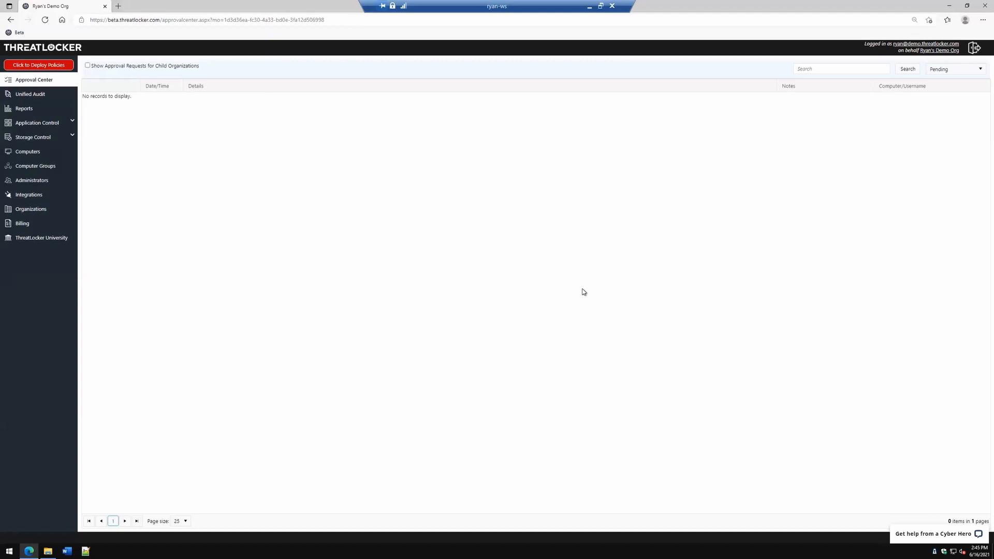
Open the Unified Audit and run an unfiltered search for its records.
left_click(34, 95)
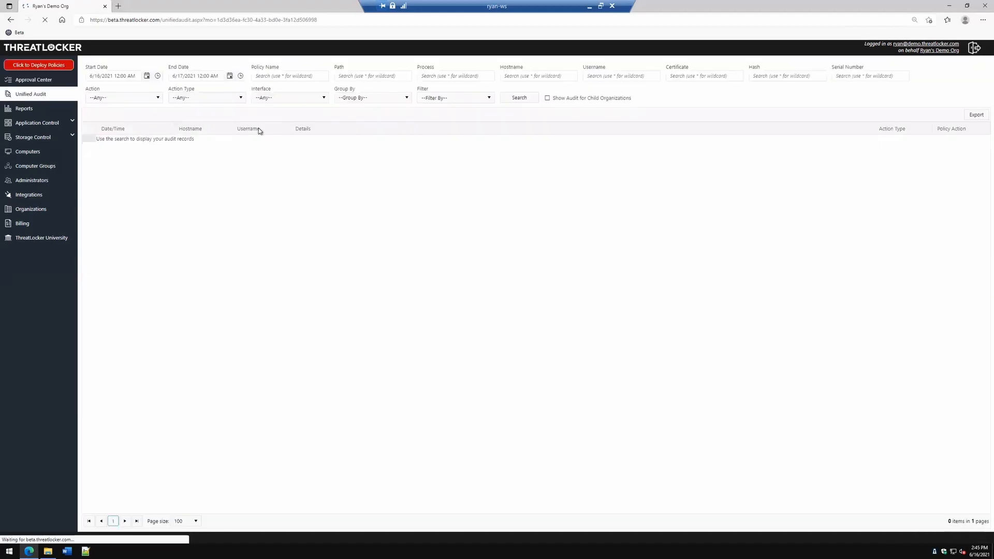
left_click(521, 99)
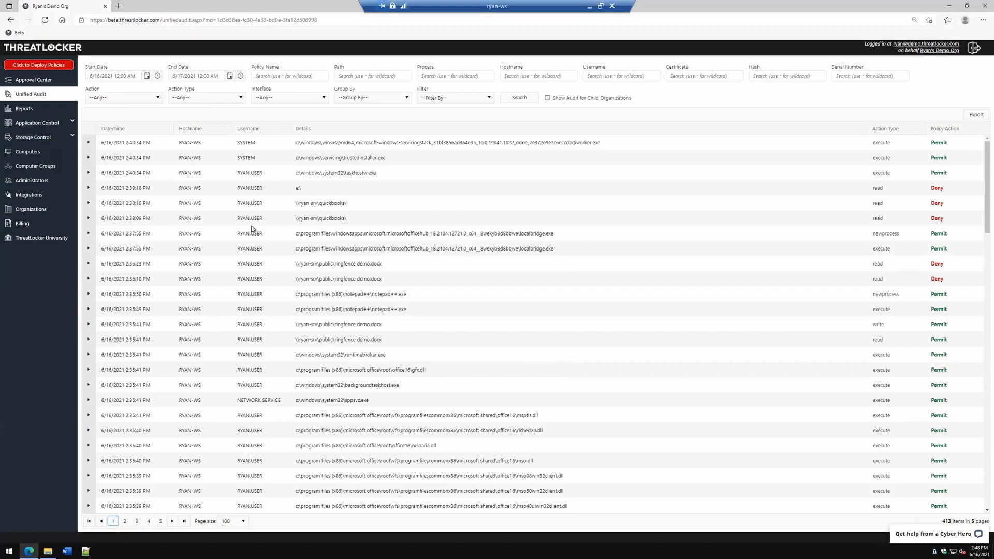
Open the Application Control policies and list those that apply to the Global group.
left_click(40, 124)
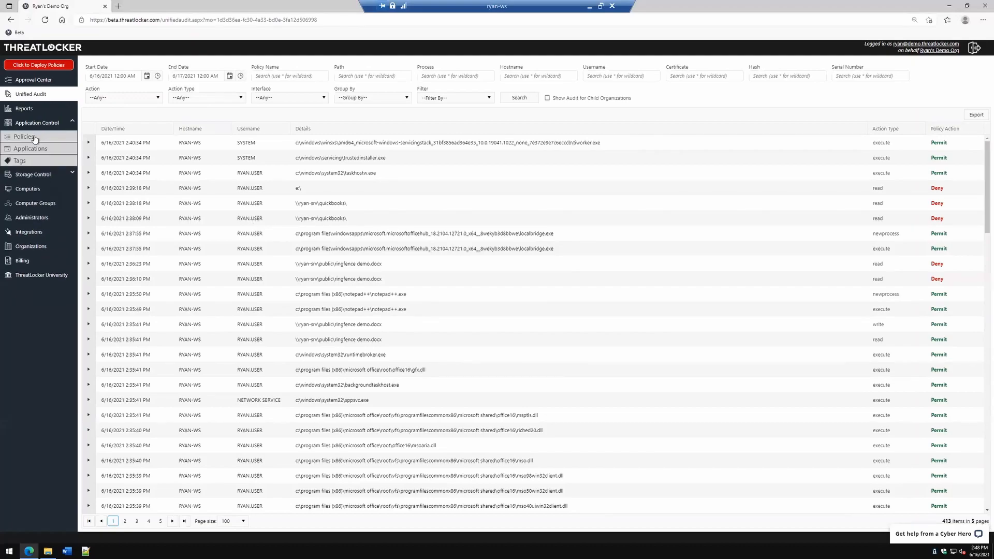
left_click(34, 137)
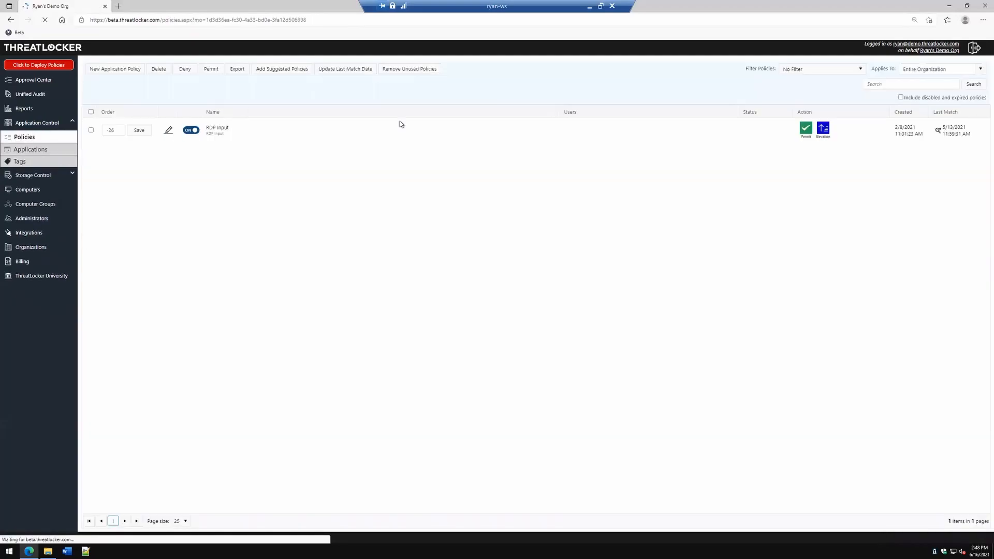
left_click(980, 69)
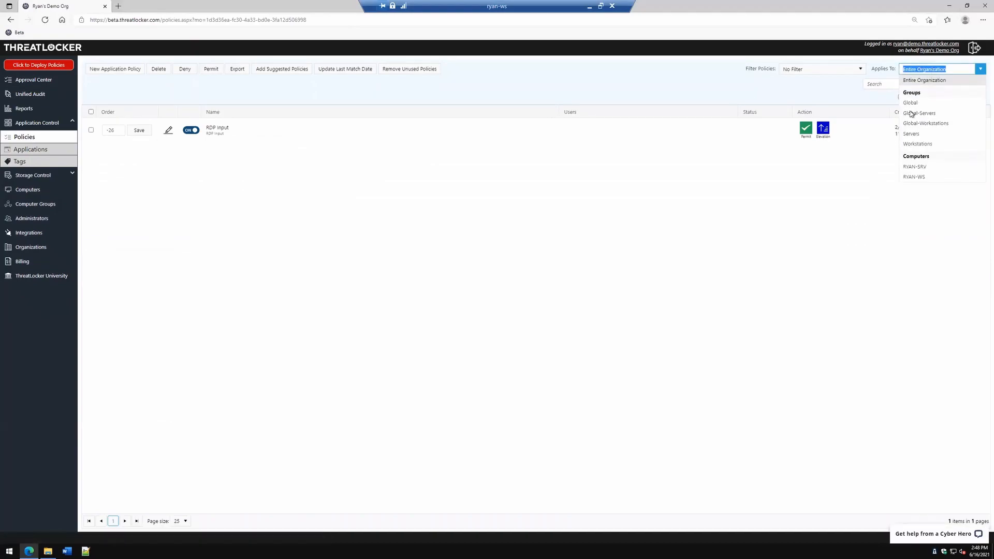
left_click(910, 103)
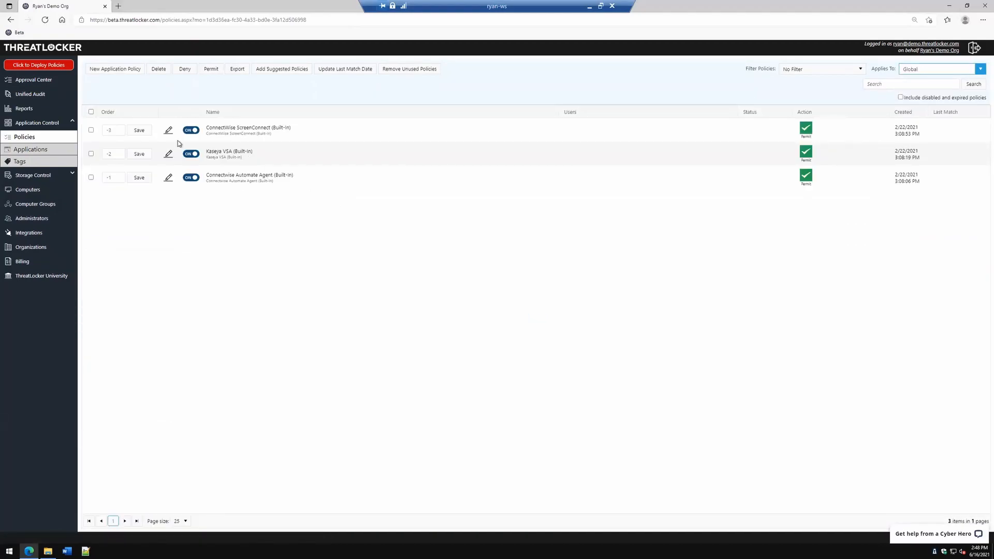
Highlight the ConnectWise ScreenConnect, Kaseya VSA and Connectwise Automate Agent policy names in the Global list.
left_click_drag(237, 130, 264, 131)
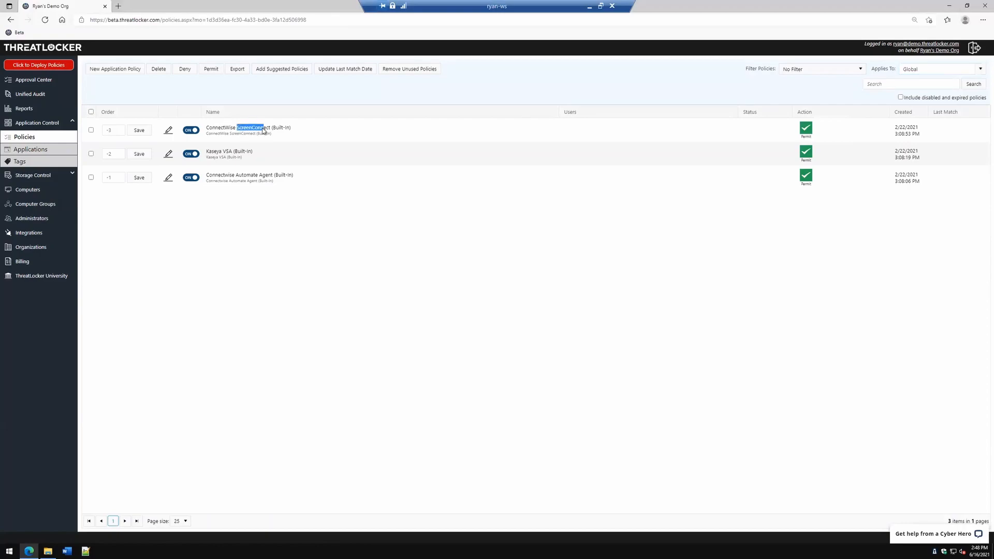
double_click(211, 154)
left_click(241, 154)
left_click_drag(209, 128, 300, 128)
left_click_drag(206, 152, 305, 177)
left_click(374, 205)
Open the ConnectWise ScreenConnect (Built-In) policy for editing and set its execution action to Permit with Ringfence.
left_click(169, 131)
left_click_drag(186, 9, 272, 19)
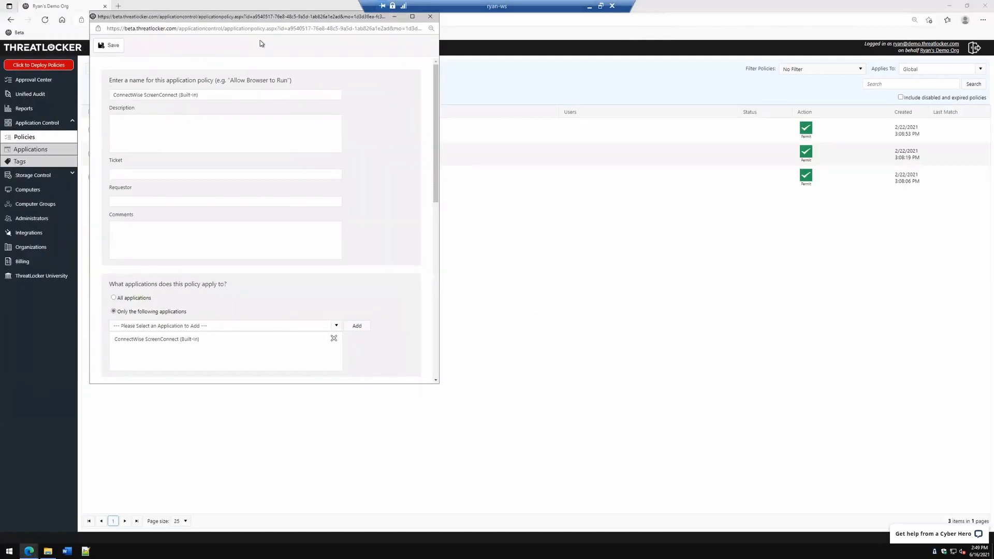
scroll(218, 252, "down", 4)
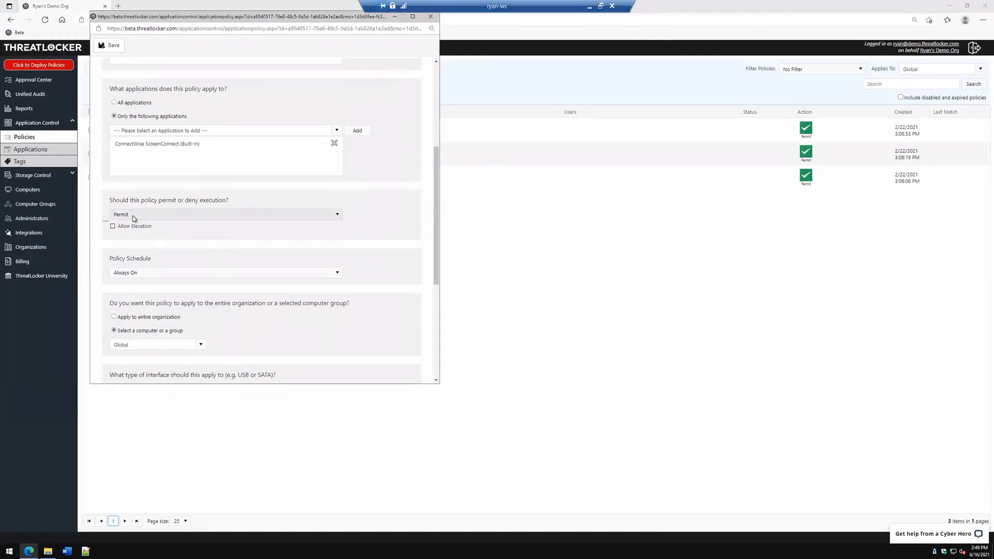
left_click(134, 218)
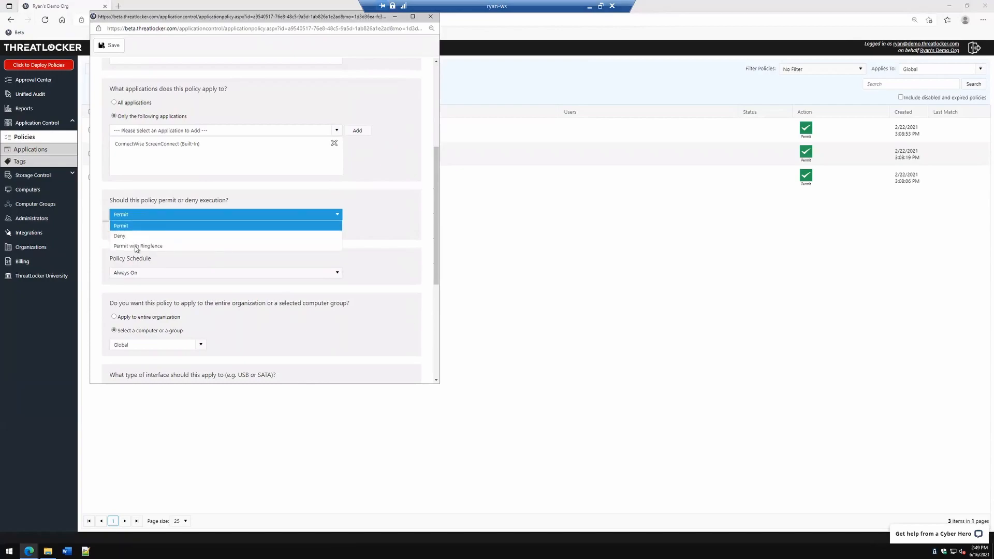
left_click(136, 249)
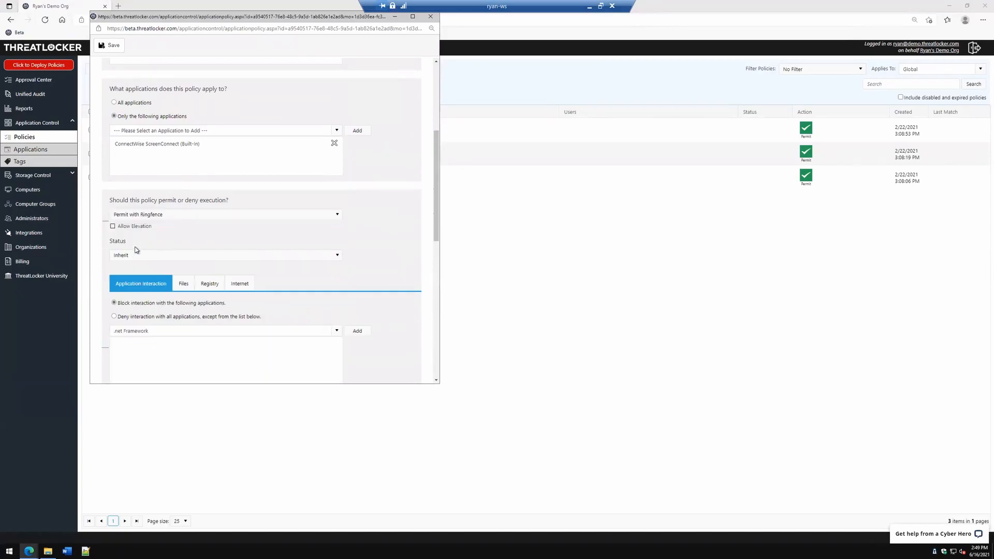
Go through the Application Interaction ringfencing options and enable Advanced Ringfencing to protect access to files.
scroll(147, 295, "down", 2)
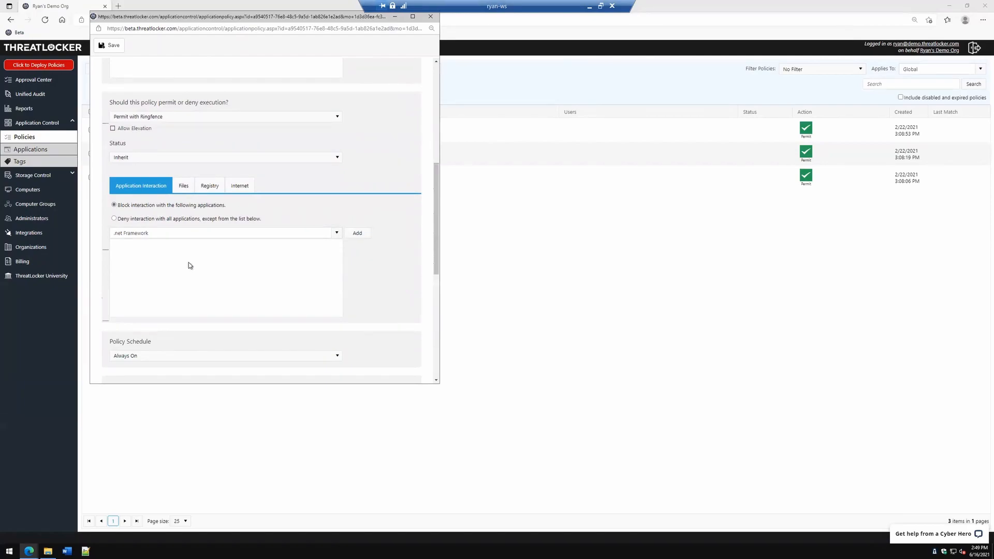
left_click(138, 221)
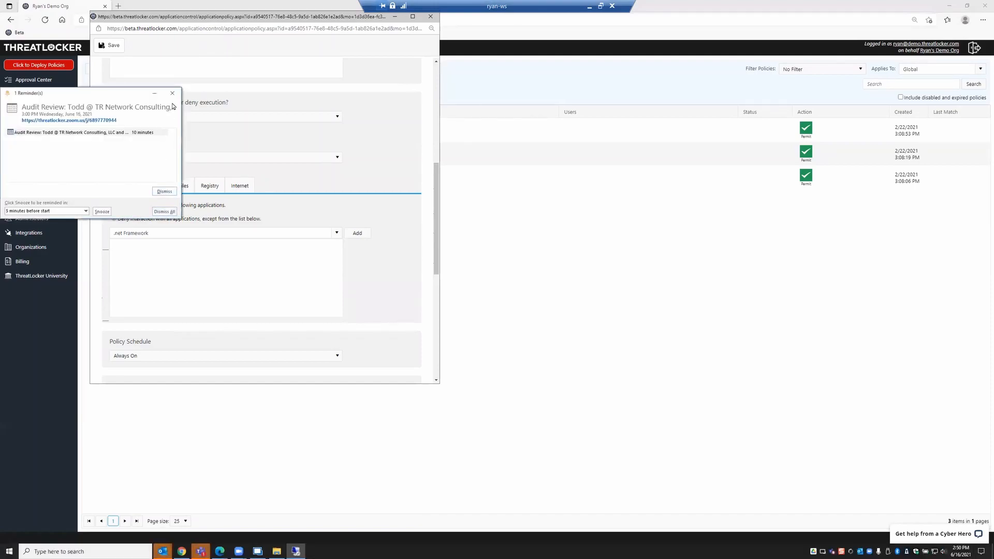
left_click(185, 188)
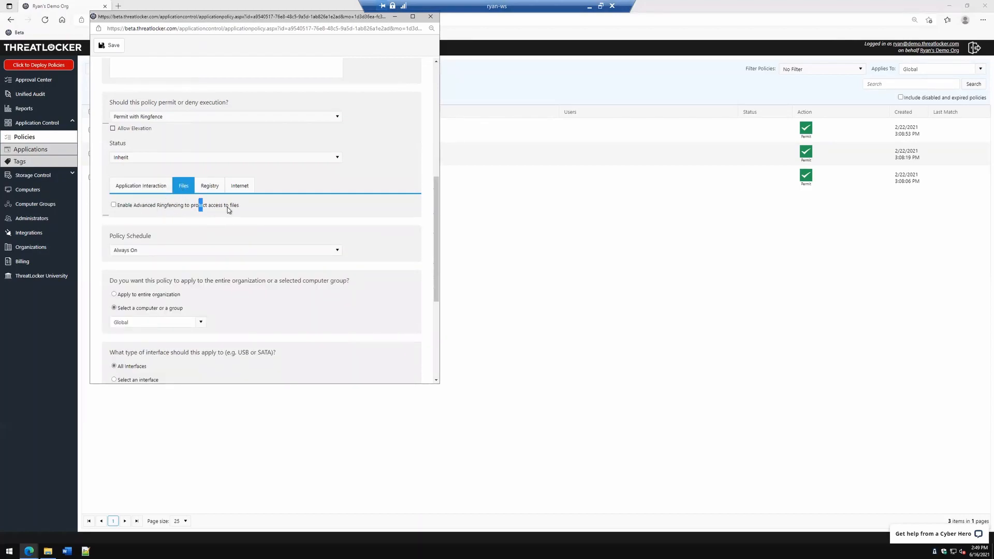
left_click_drag(228, 207, 246, 206)
left_click(113, 205)
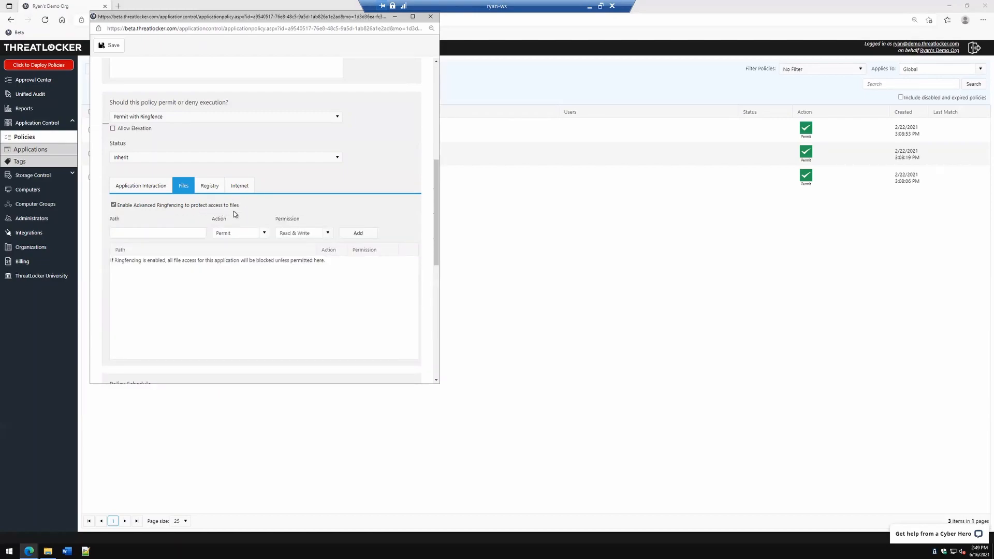
Review the policy's registry and file ringfencing restrictions, then close its window without saving.
left_click(210, 188)
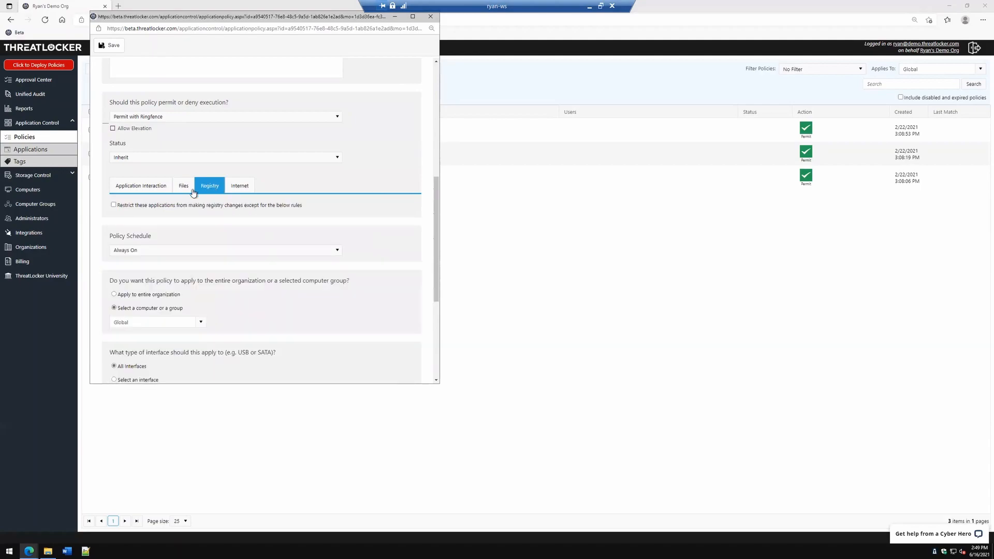
left_click(183, 186)
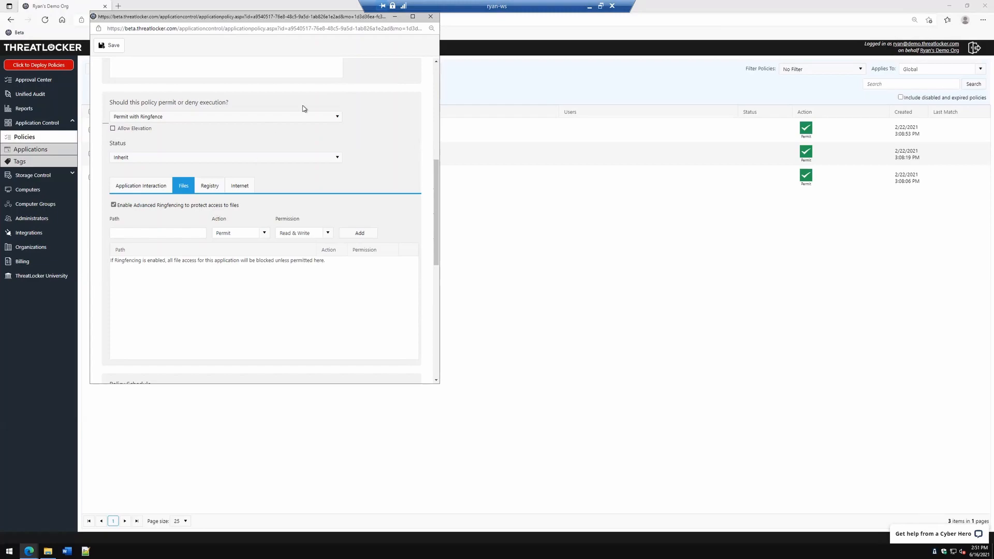
left_click(430, 17)
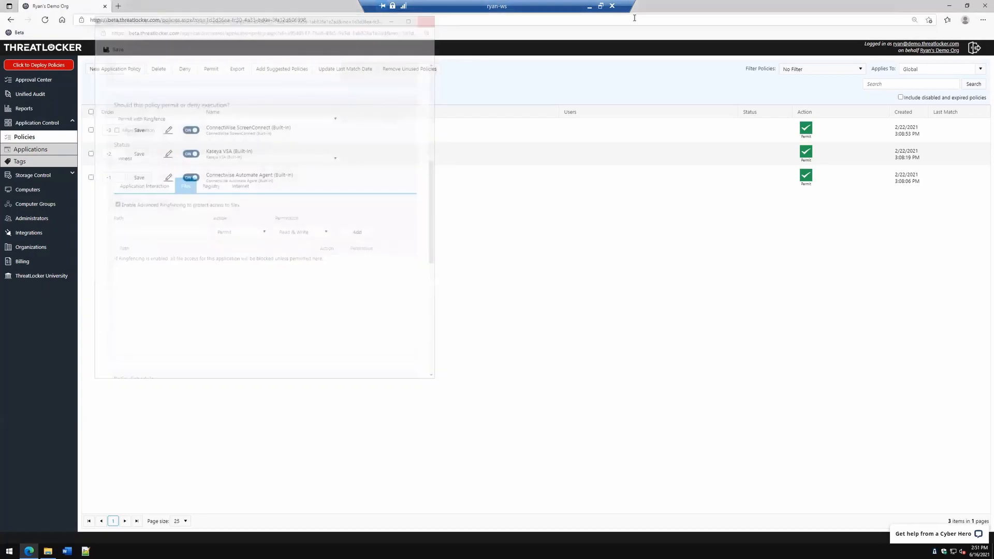